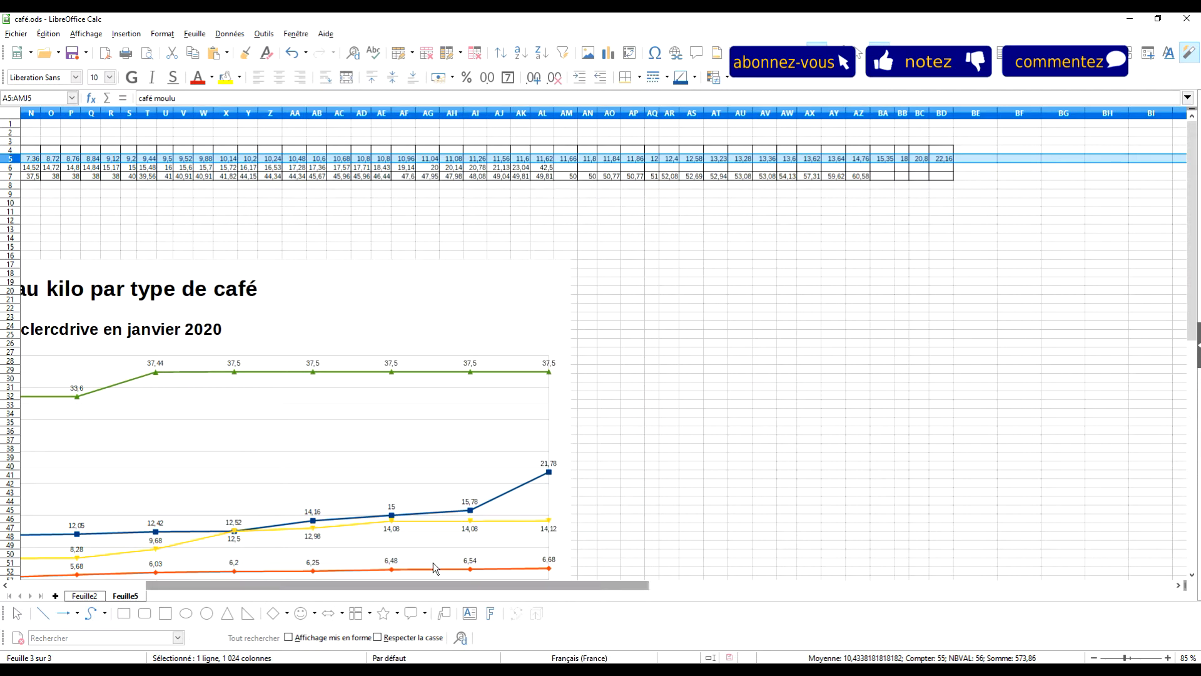
- Examine the coffee price table in rows 4 to 7 and the "Prix au kilo par type de café" chart below it
left_click(869, 179)
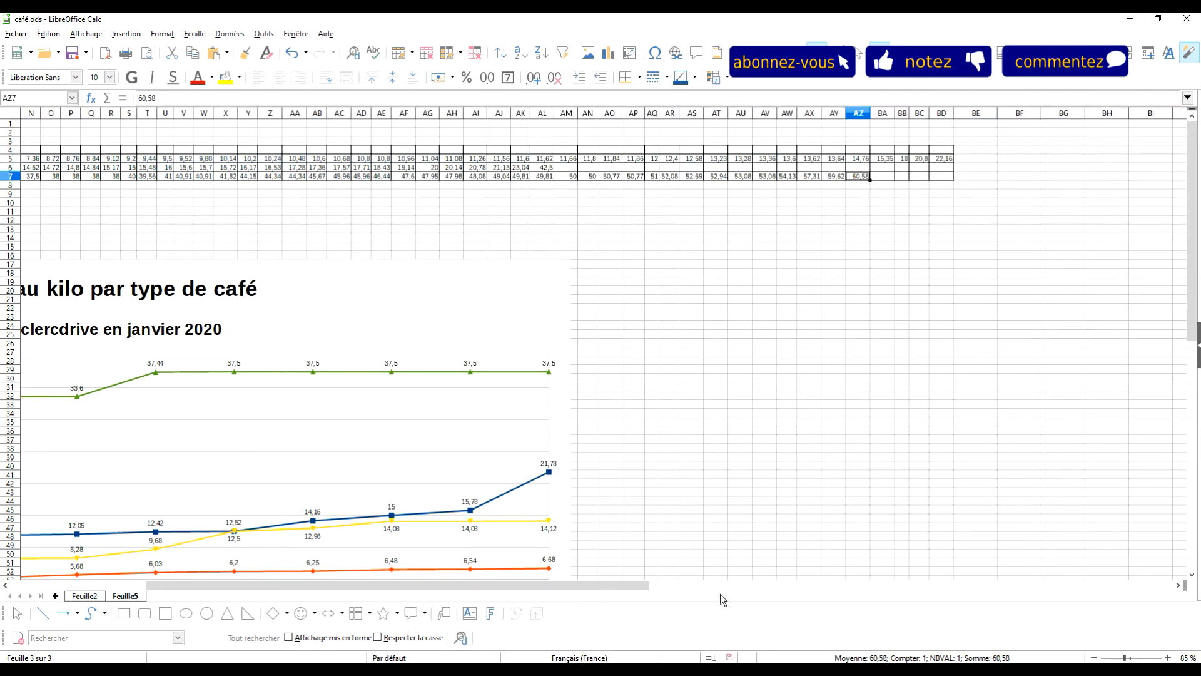
left_click_drag(590, 587, 380, 595)
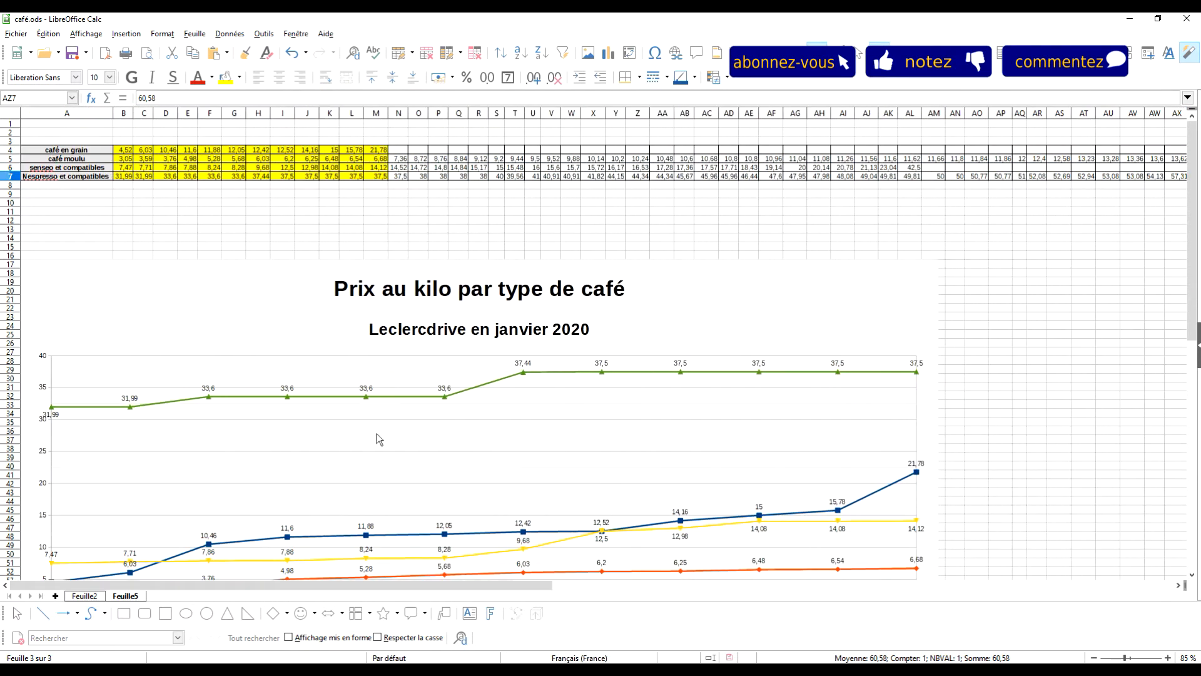
left_click(383, 211)
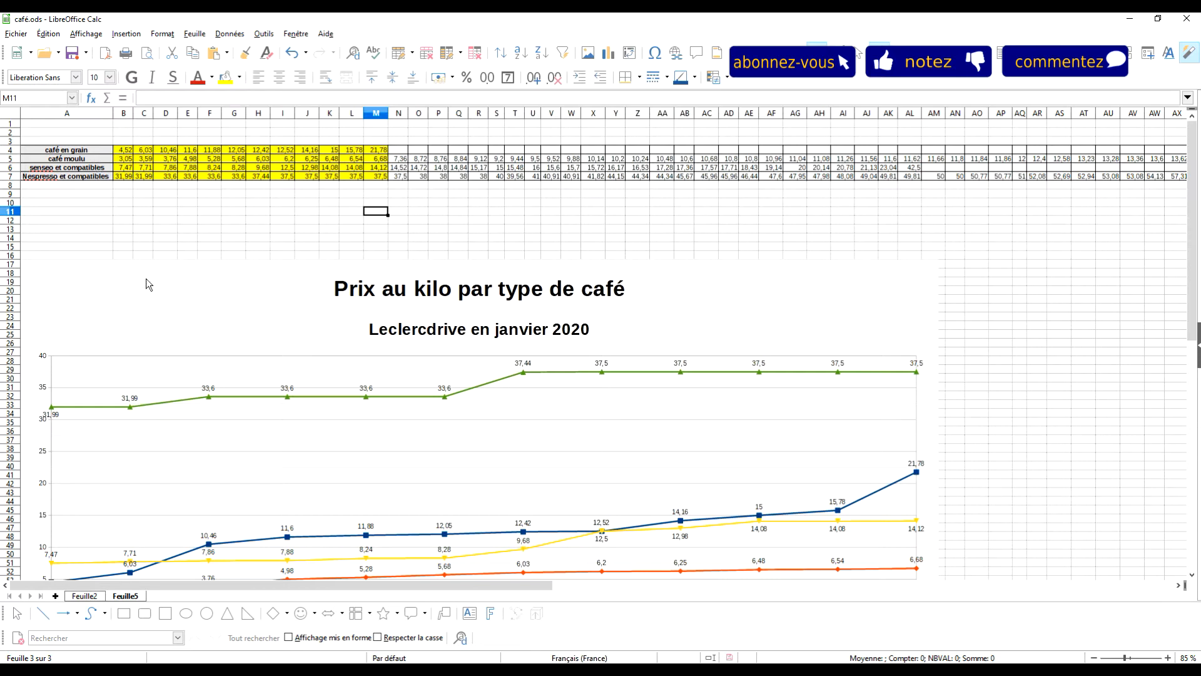
scroll(220, 375, "down", 1)
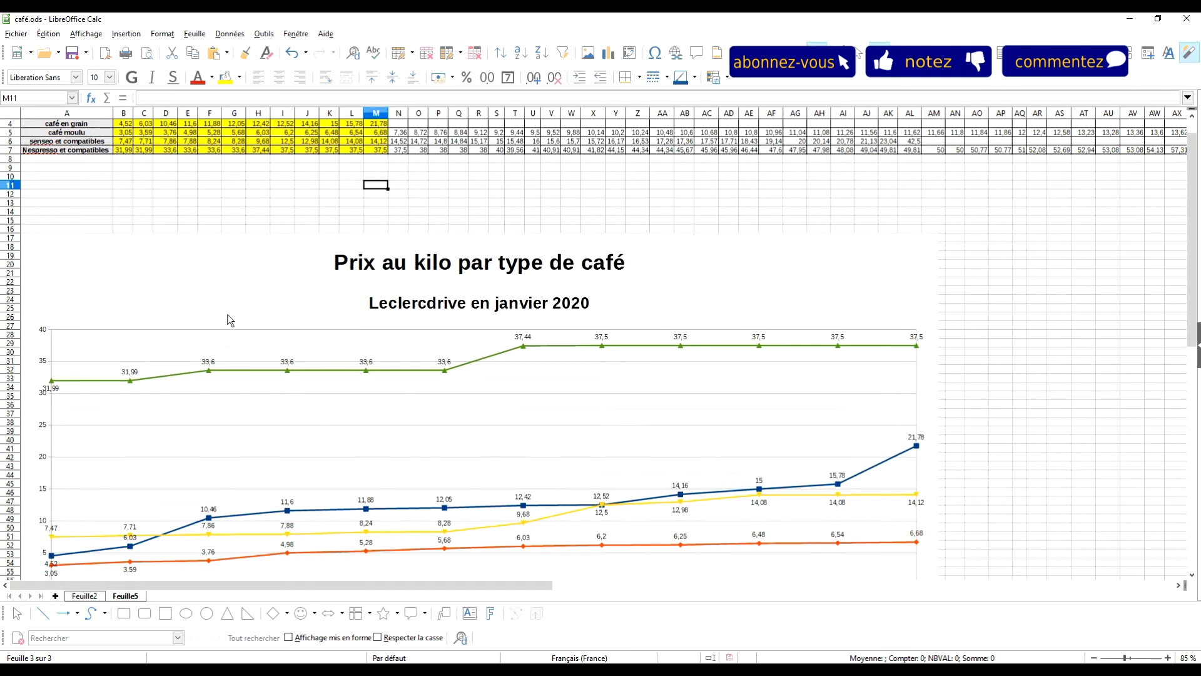
scroll(229, 325, "down", 3)
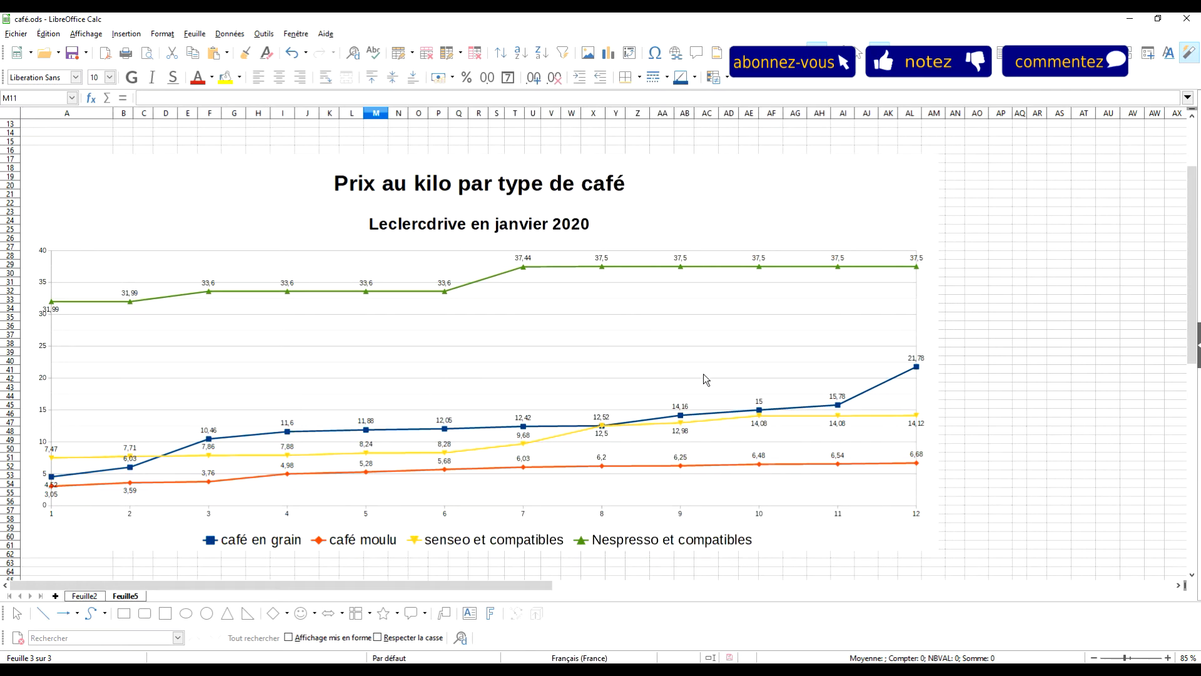
scroll(751, 326, "up", 4)
left_click(443, 238)
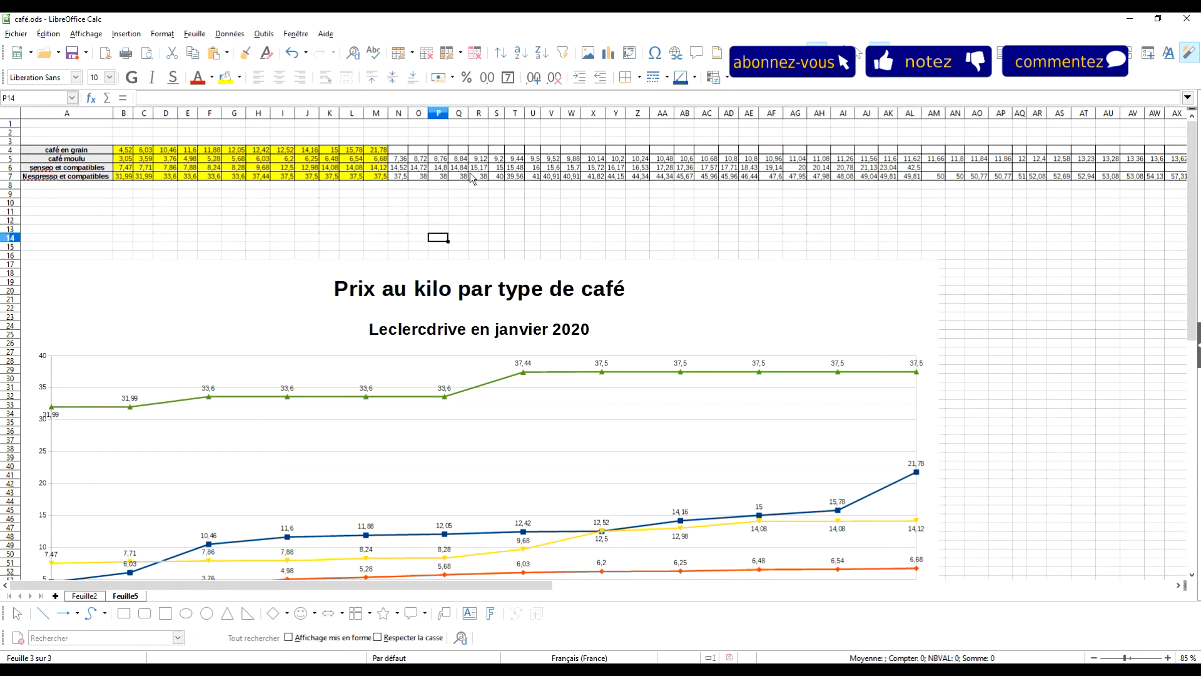
left_click_drag(387, 180, 31, 153)
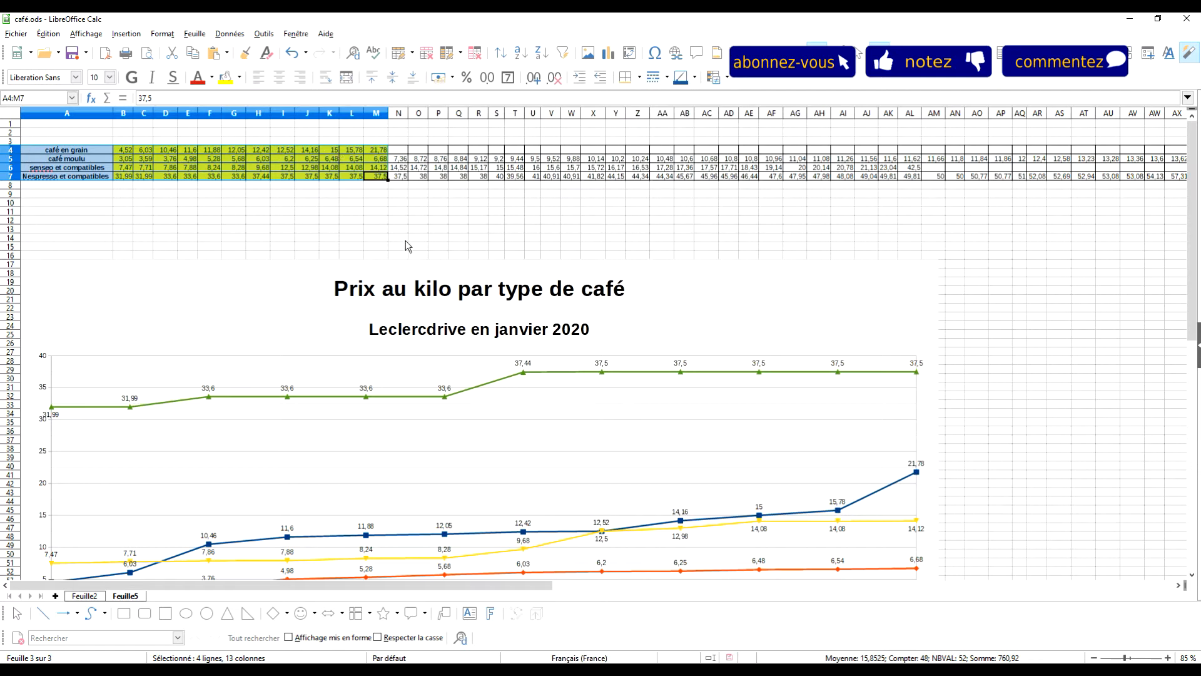
scroll(647, 220, "down", 13)
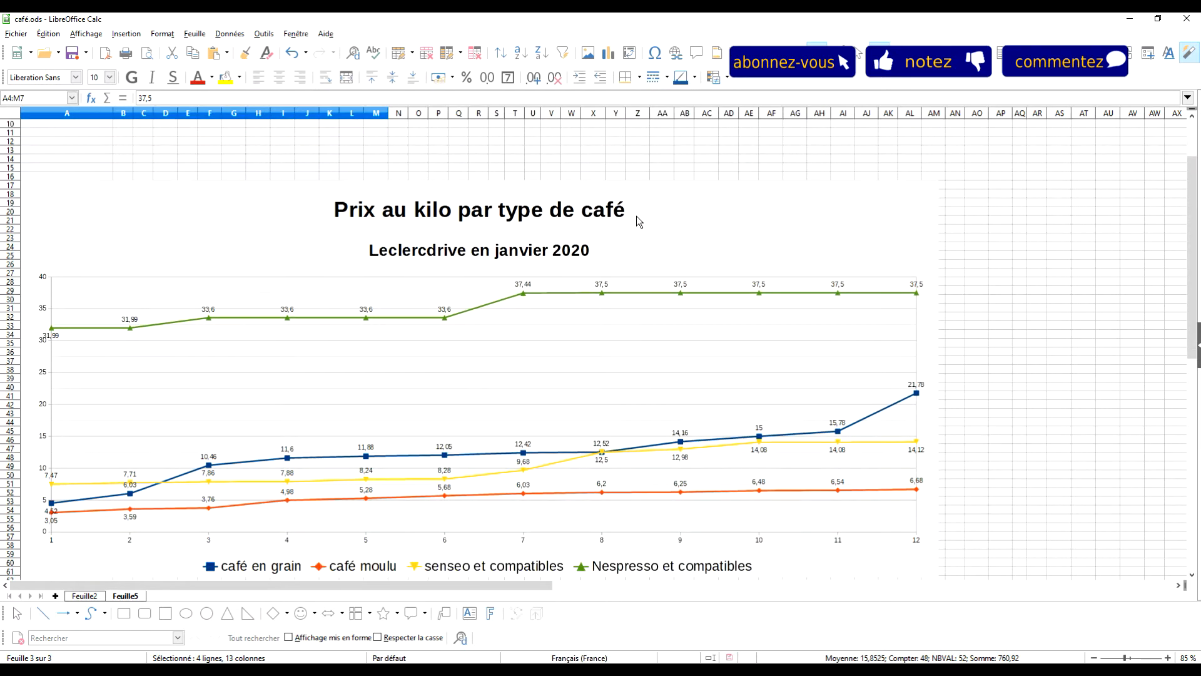
scroll(631, 186, "up", 13)
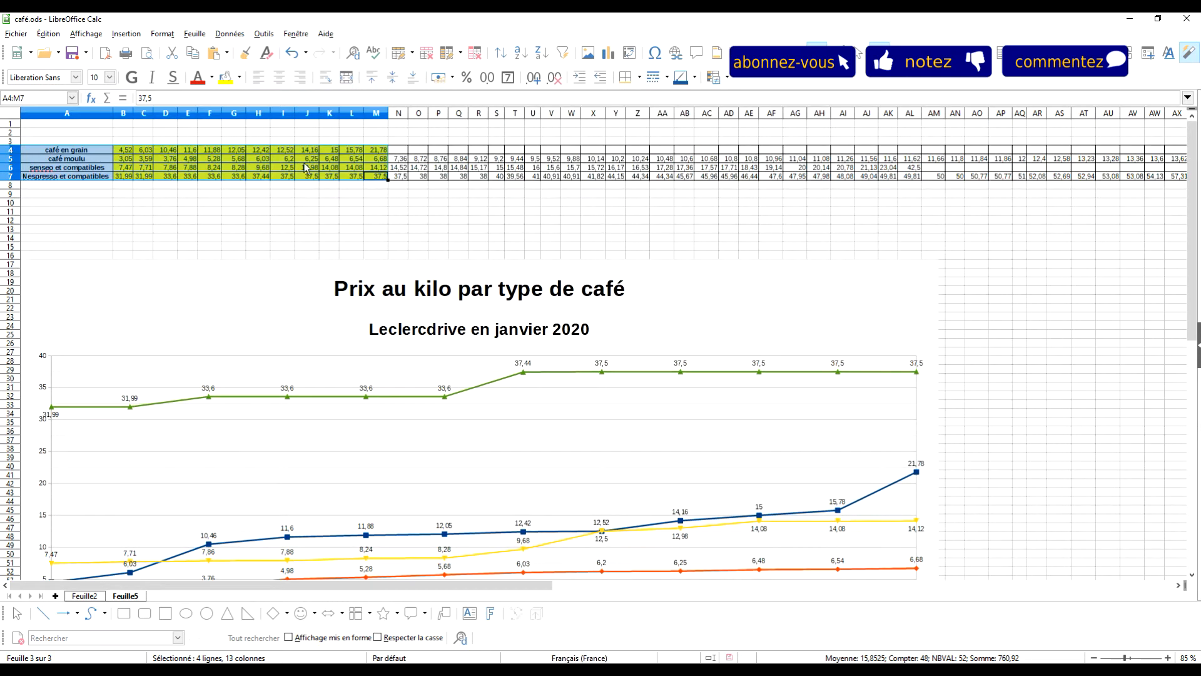
- Start a new chart from the range A4:M7, choosing the Ligne type with the Points seuls variant
left_click_drag(375, 176, 34, 157)
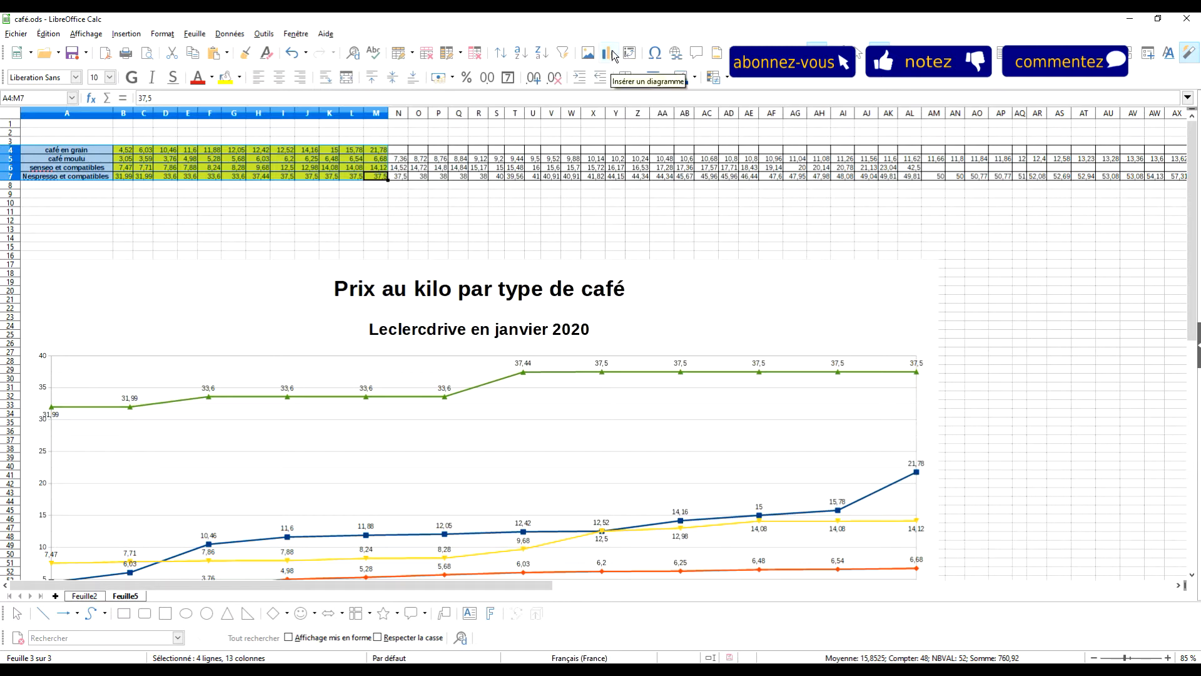
left_click(126, 33)
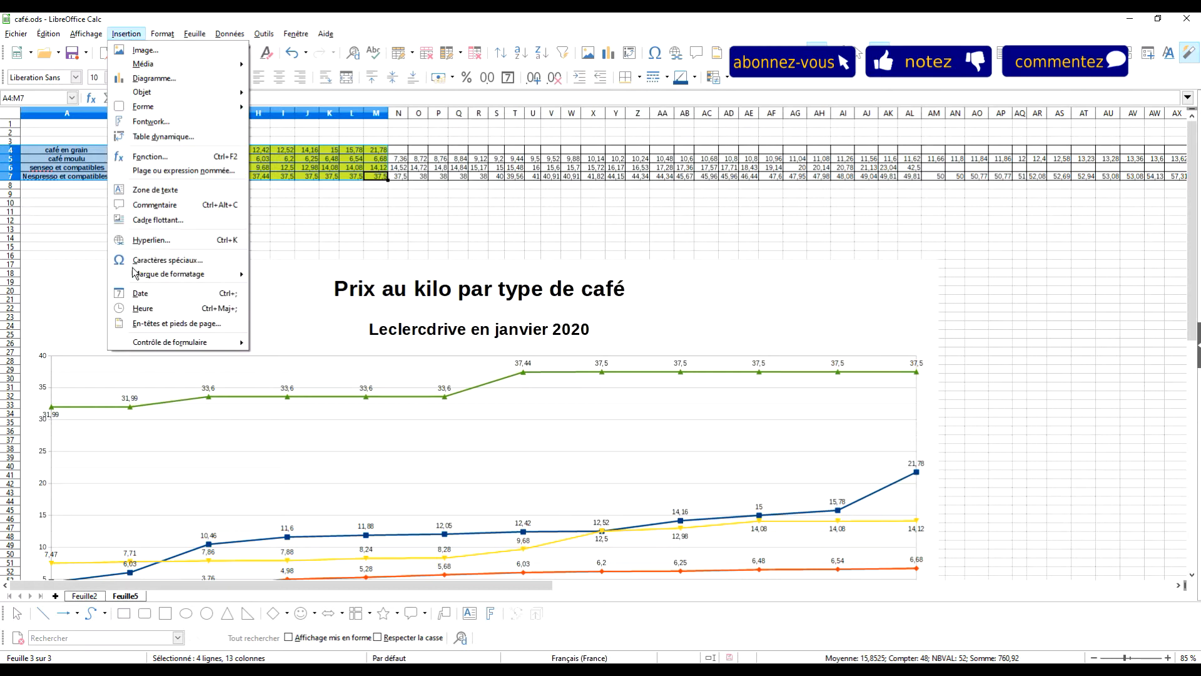
left_click(155, 80)
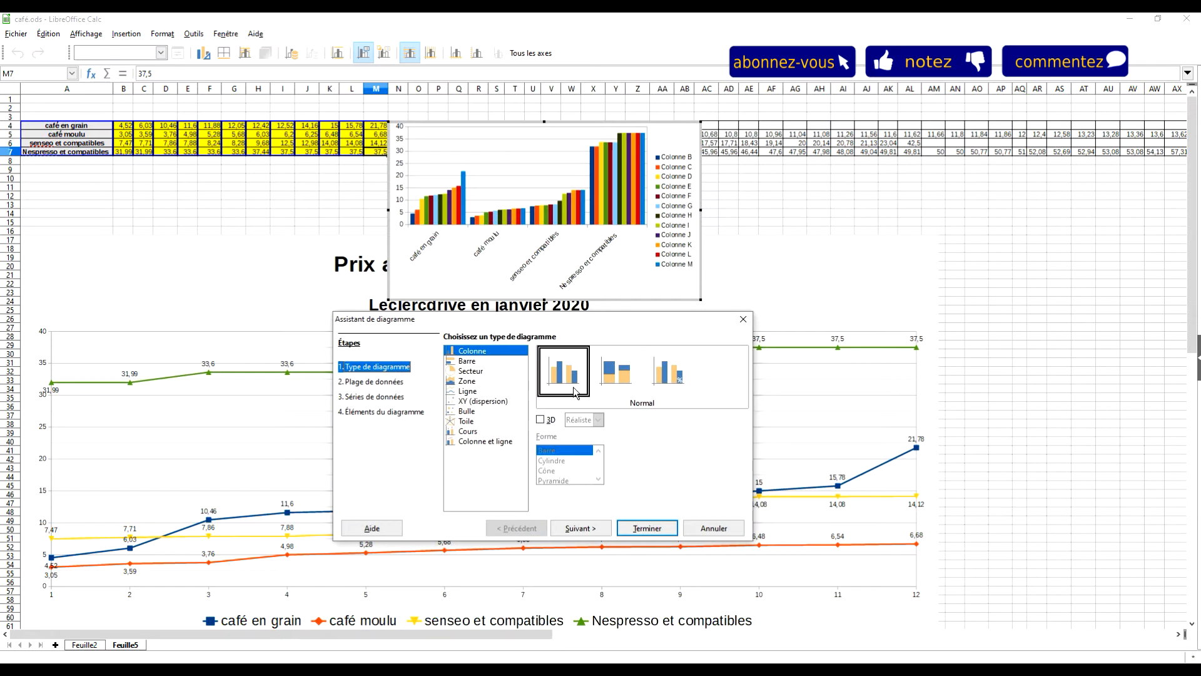
left_click(463, 392)
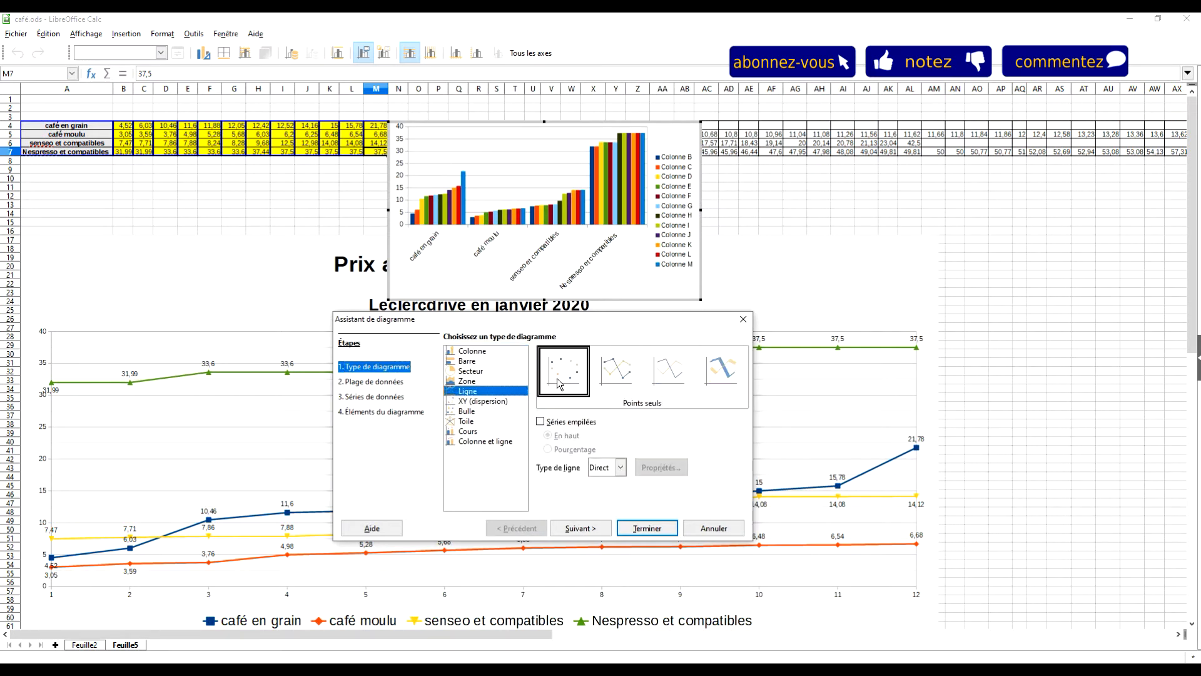
left_click(581, 528)
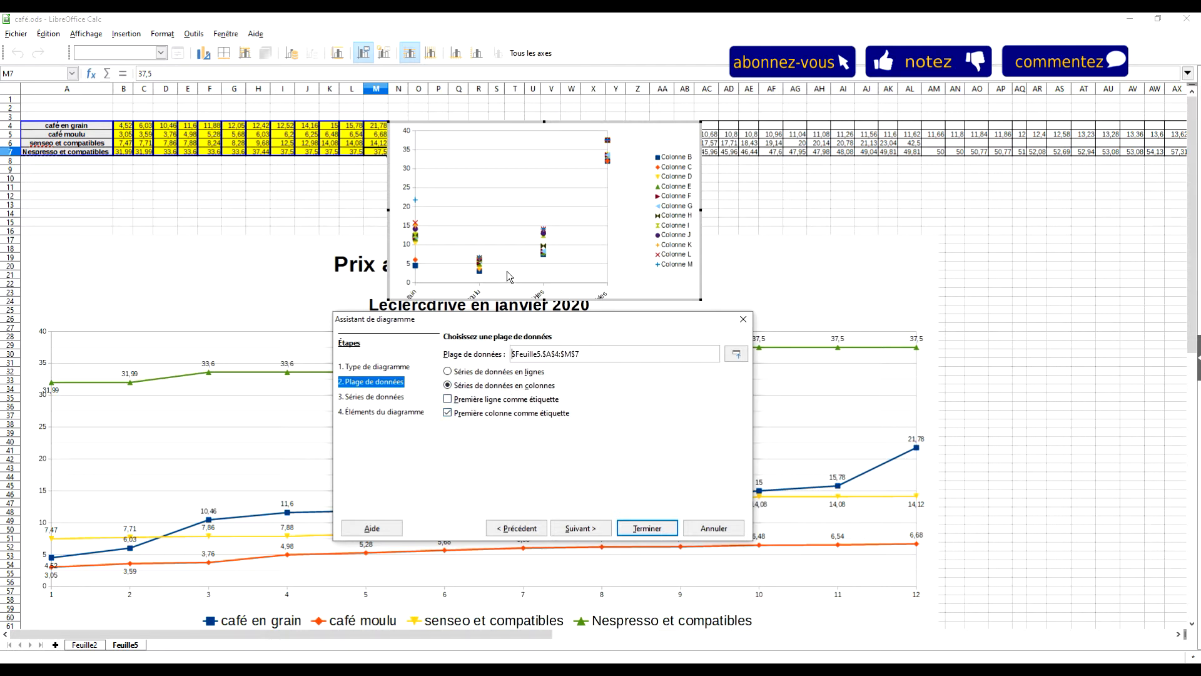
- Arrange the new chart's data series in rows and finish the chart without titles
left_click(491, 373)
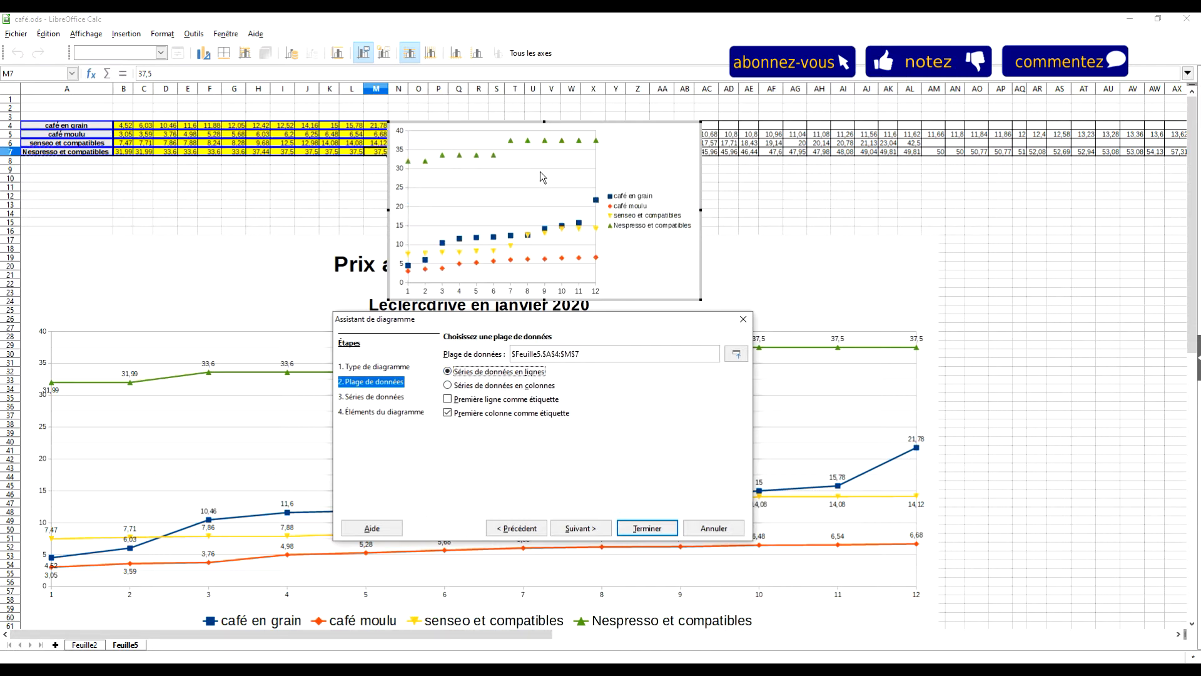
left_click(578, 529)
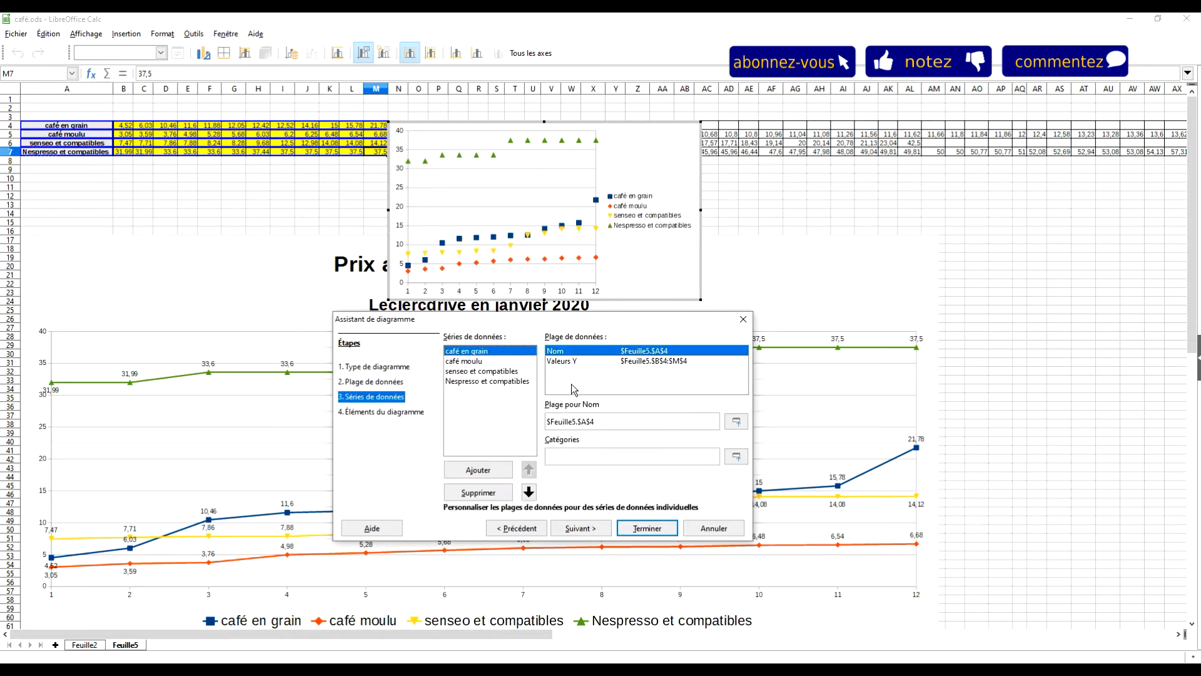
left_click(588, 528)
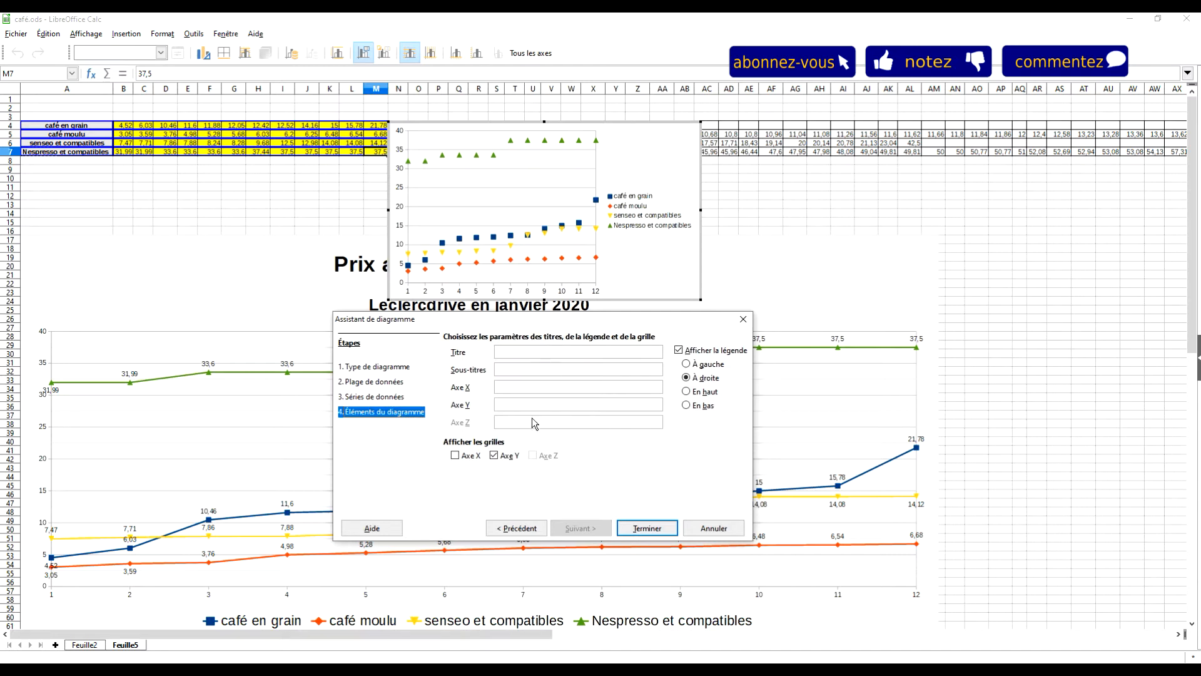
left_click(647, 529)
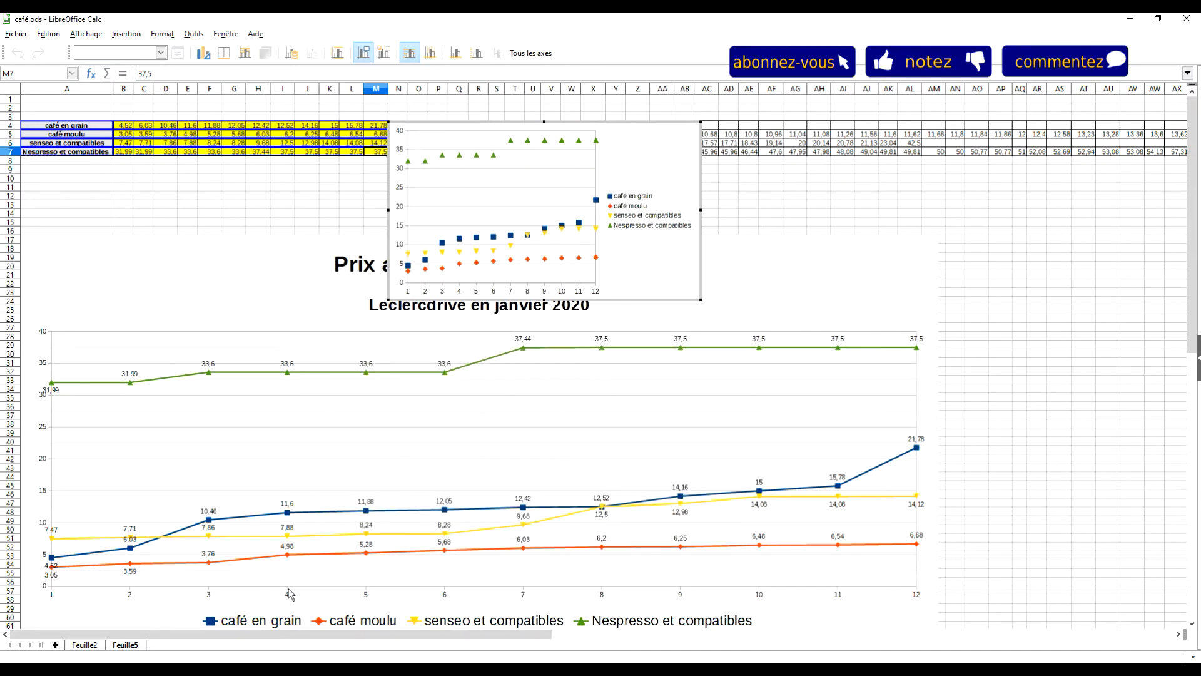
- Delete the newly inserted points chart from the sheet
left_click(768, 187)
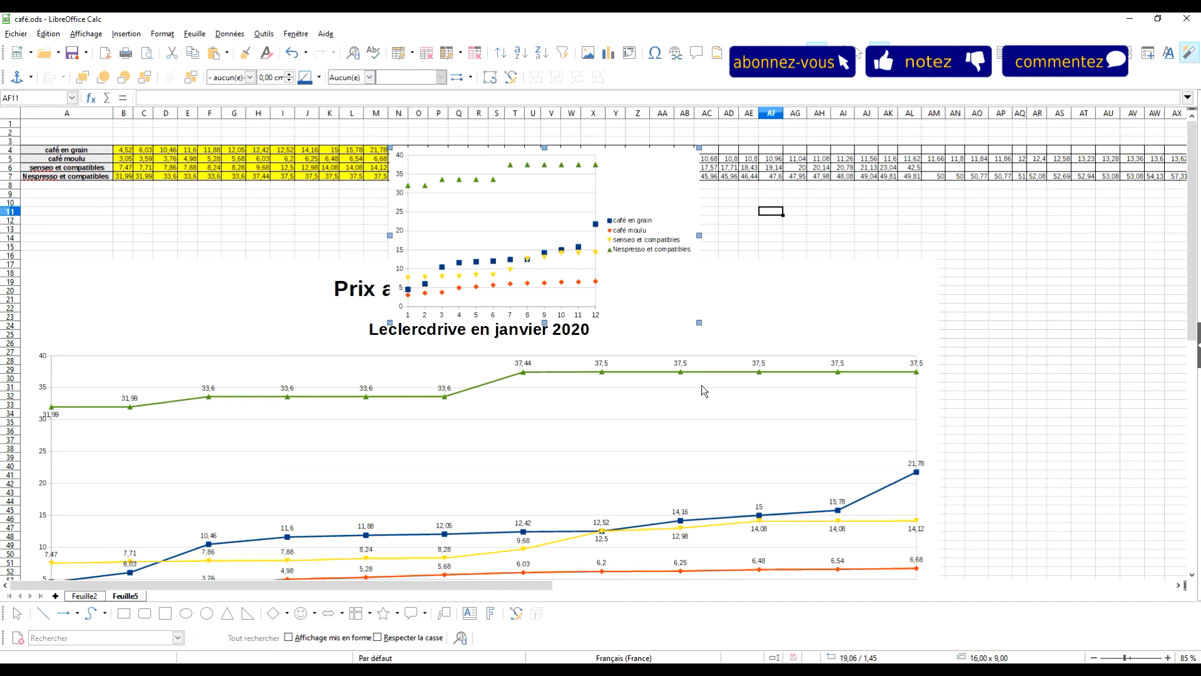
key("Delete")
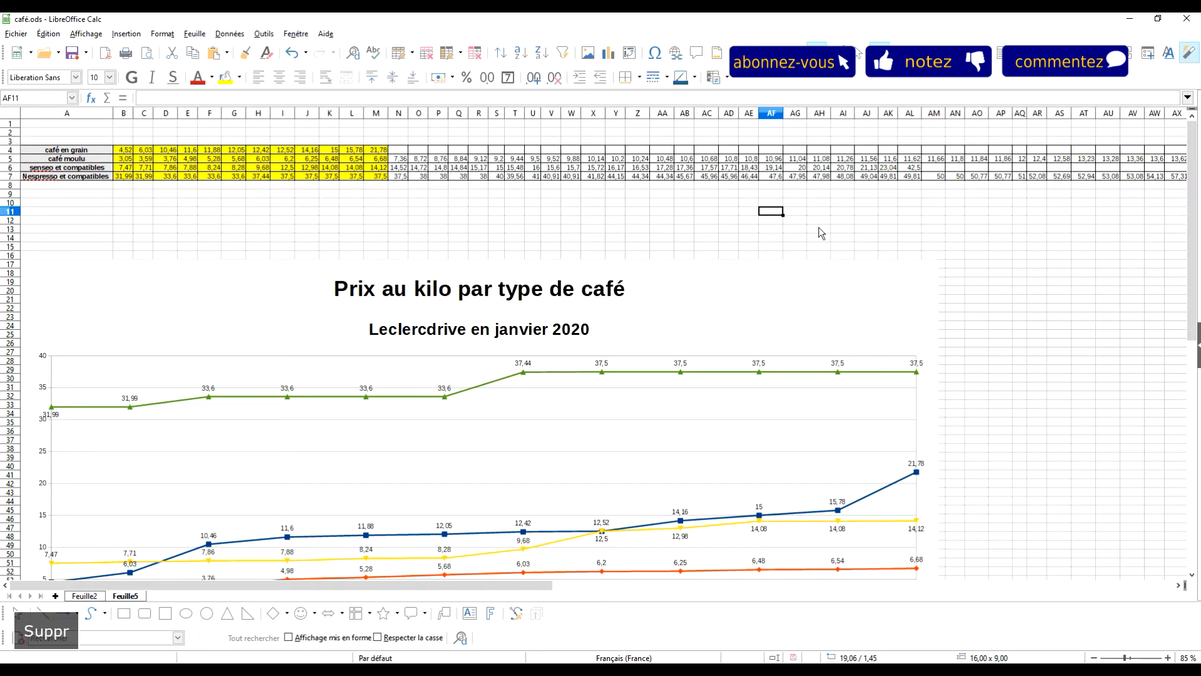
- Copy the existing "Prix au kilo par type de café" line chart
scroll(782, 241, "down", 6)
scroll(735, 216, "up", 2)
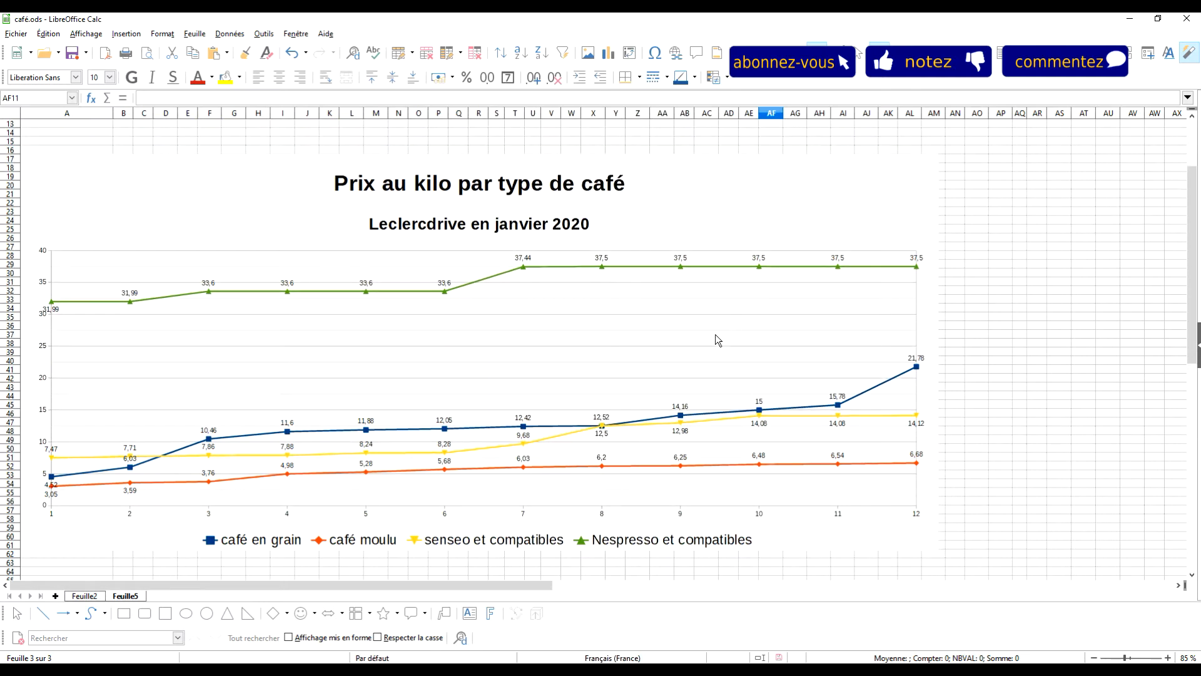
left_click(546, 274)
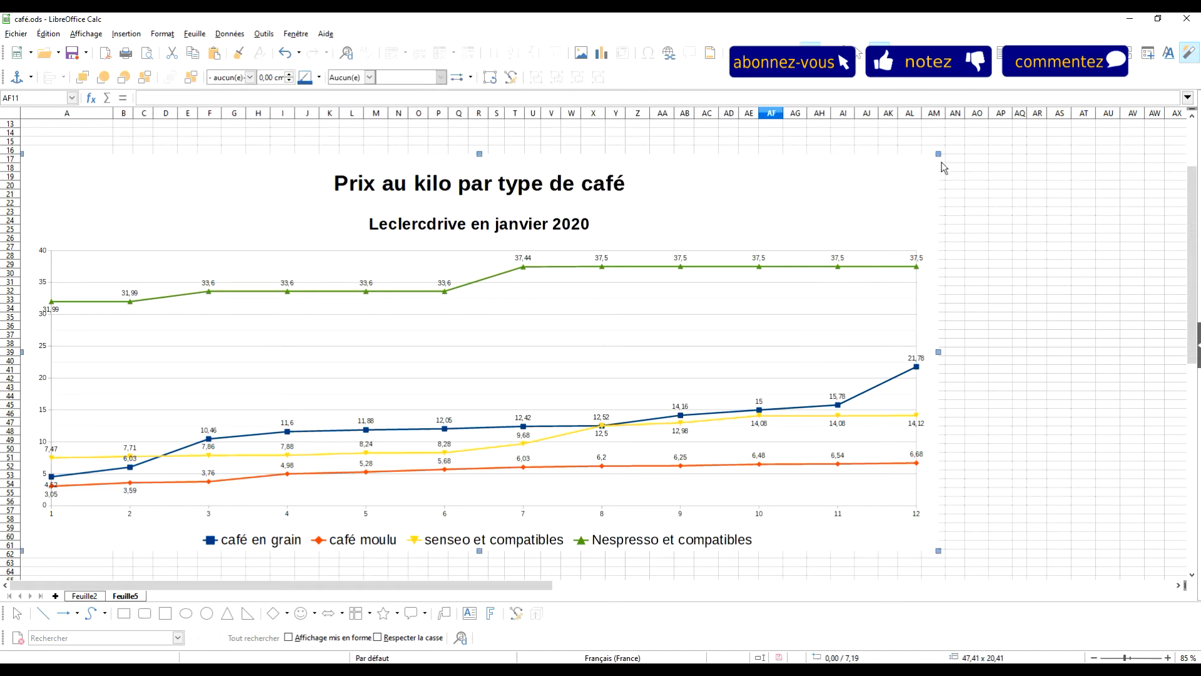
left_click(192, 56)
left_click(48, 37)
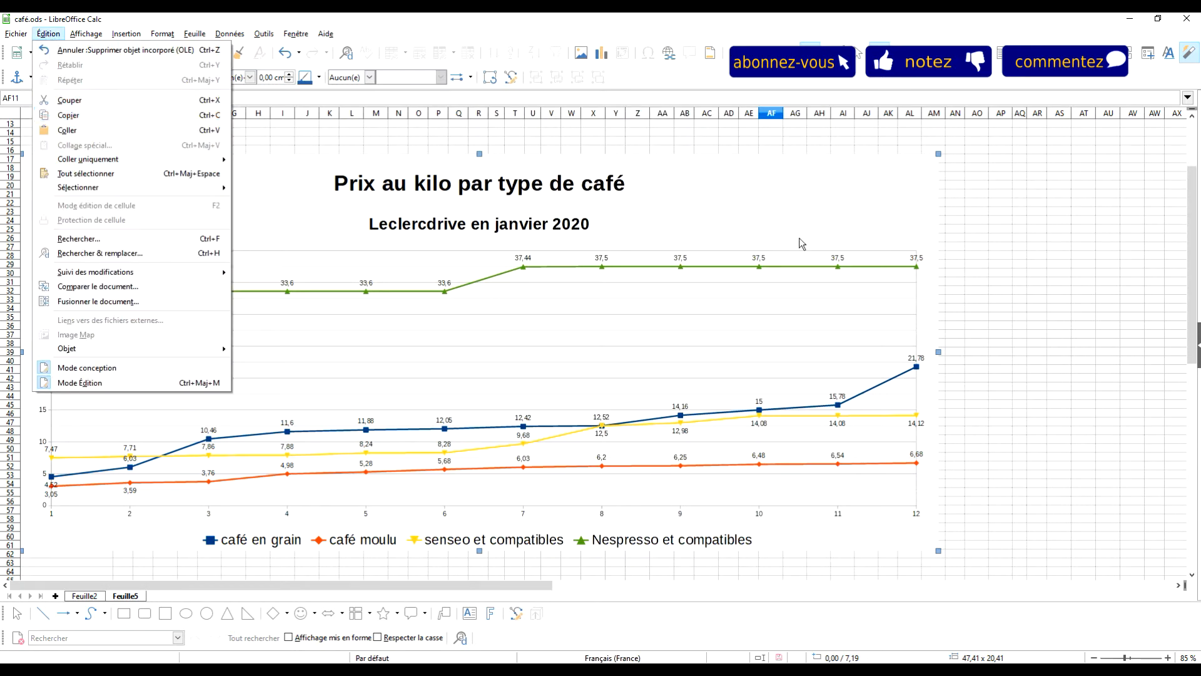
left_click(971, 309)
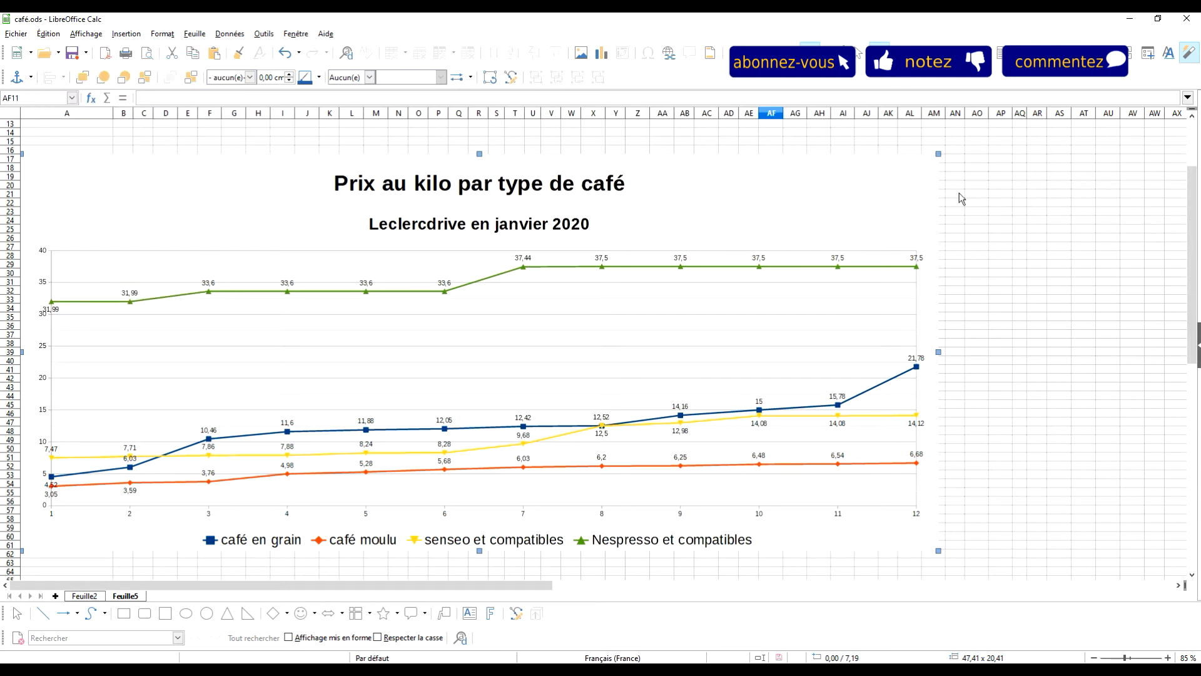
- Switch to PLAQUETTE.odt in LibreOffice Writer and insert a manual page break with the Paysage page style after the flyer page
left_click(545, 669)
scroll(831, 276, "down", 10)
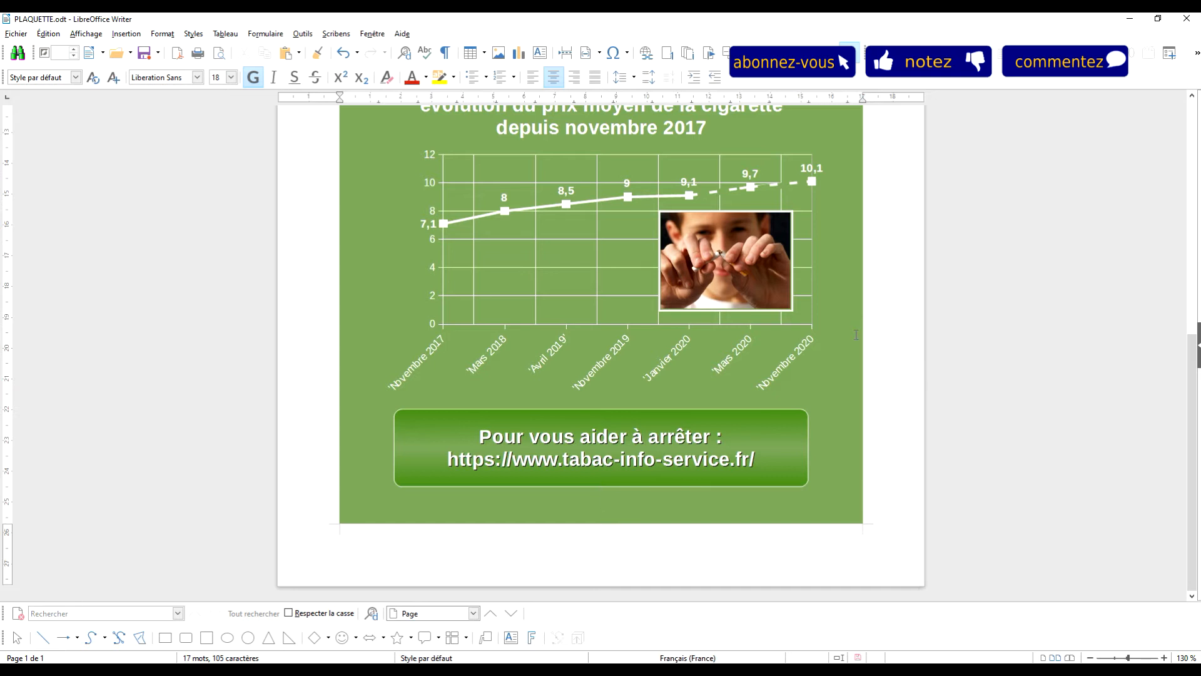
scroll(775, 429, "up", 10)
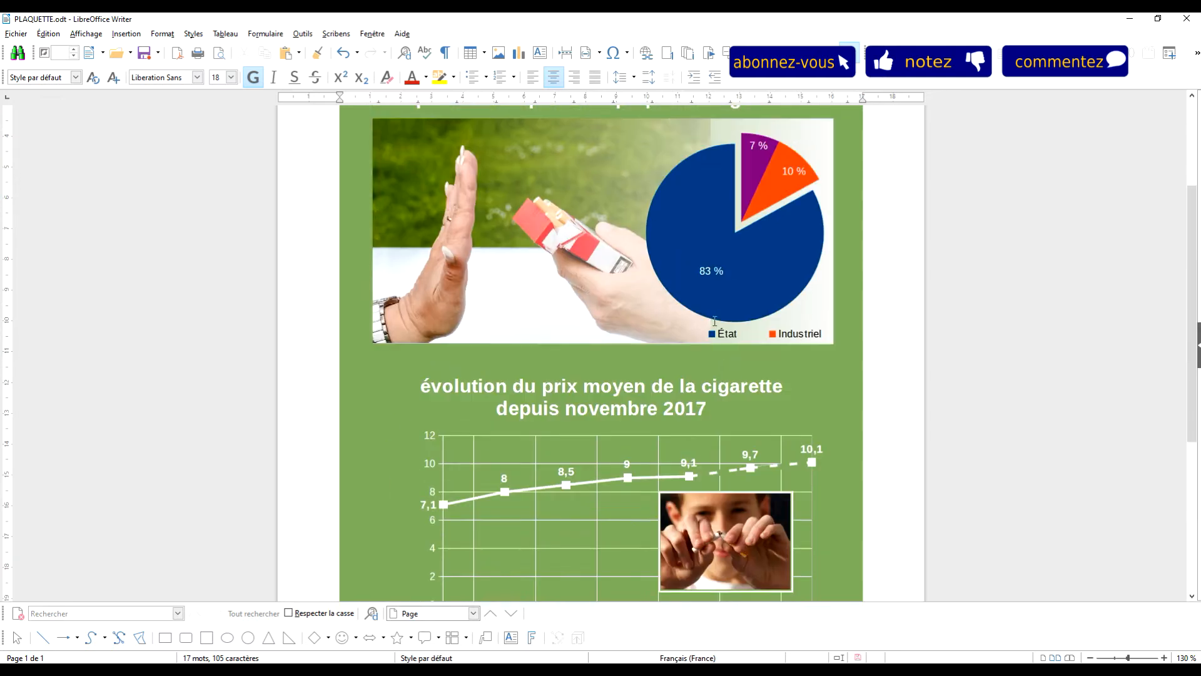
scroll(630, 223, "down", 10)
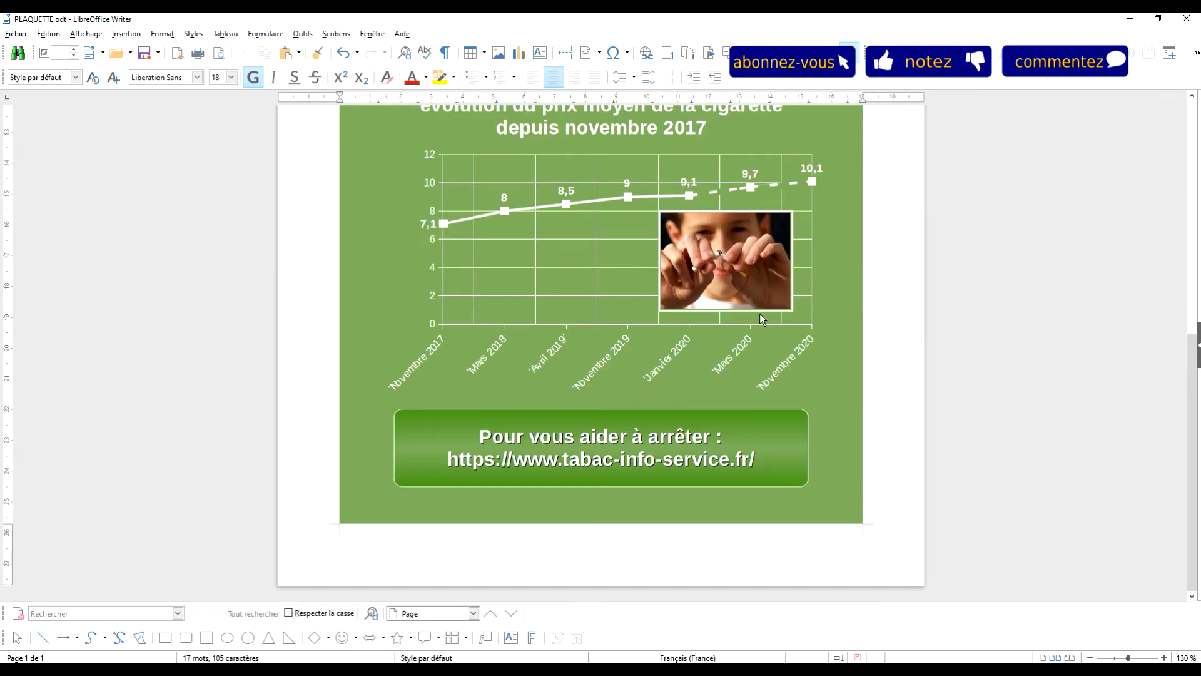
left_click(127, 35)
mouse_move(154, 66)
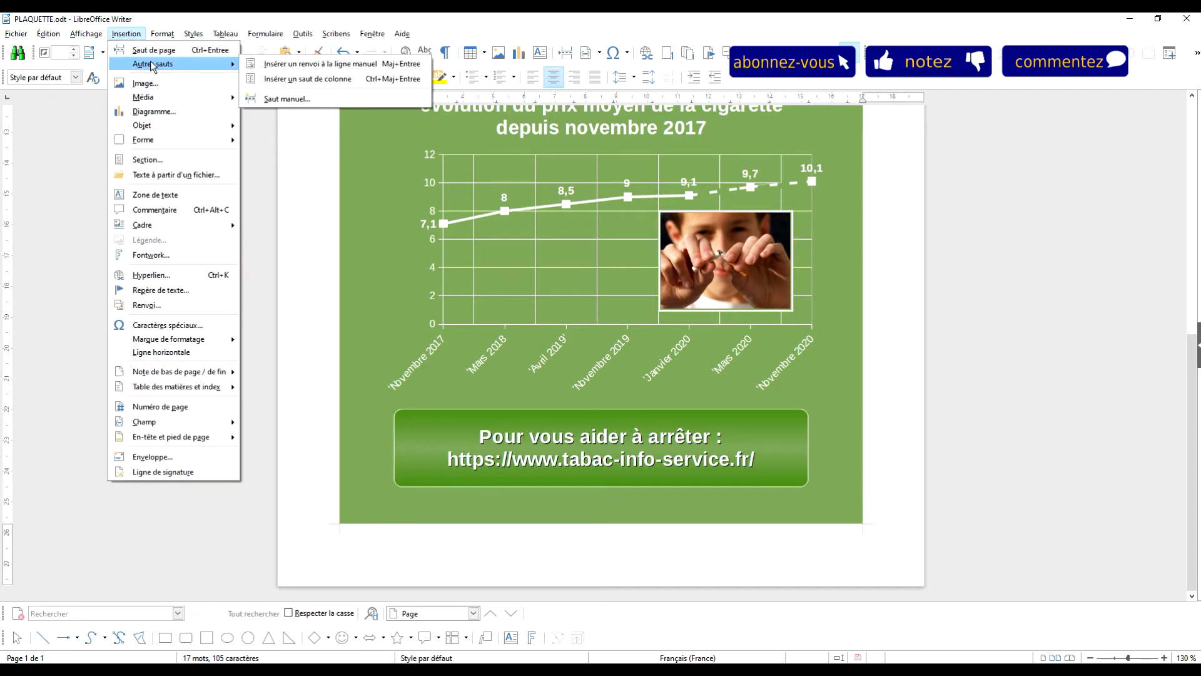
left_click(312, 99)
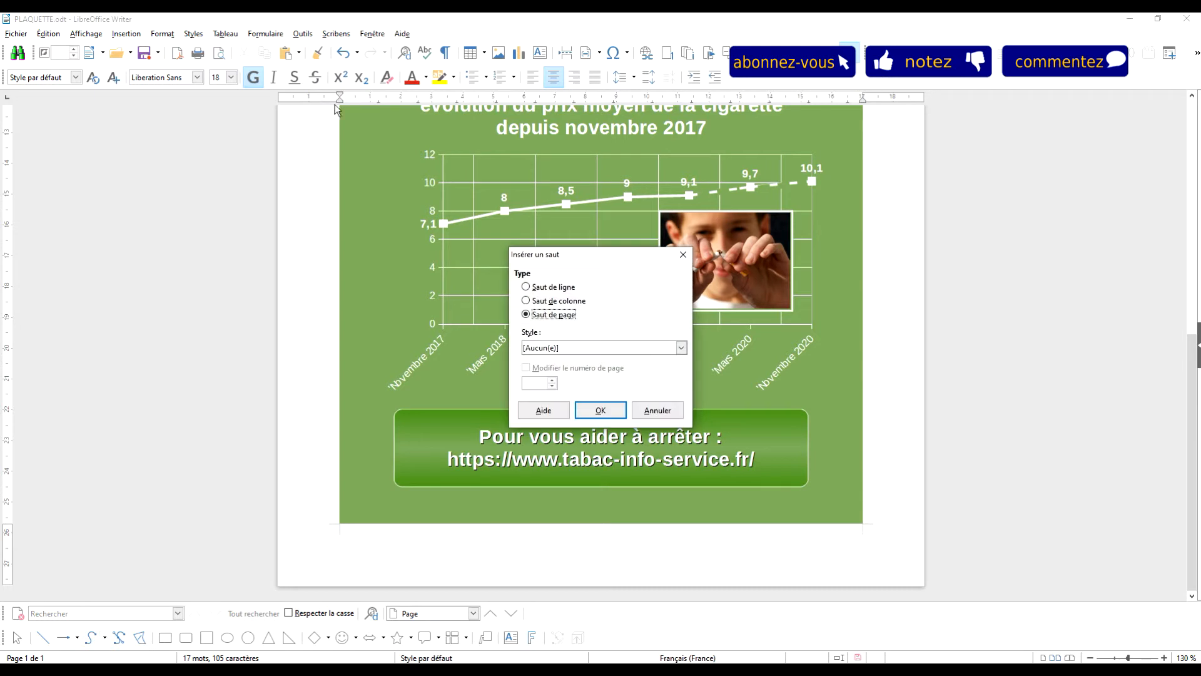
left_click(611, 349)
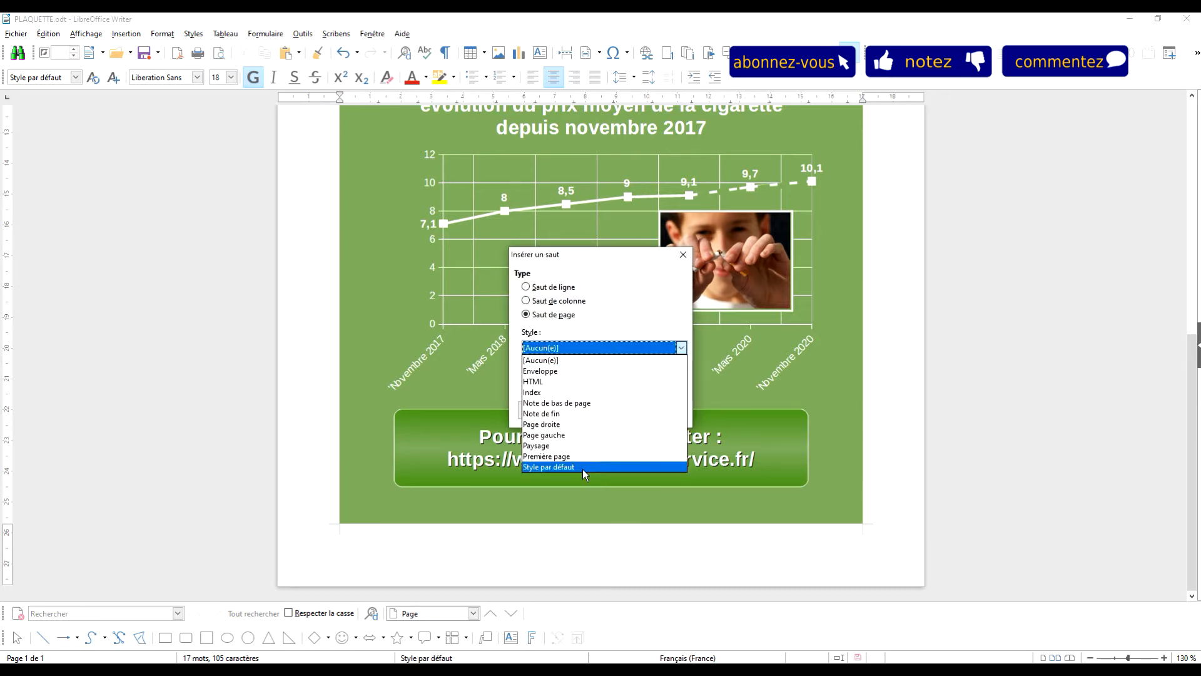
left_click(587, 450)
left_click(607, 408)
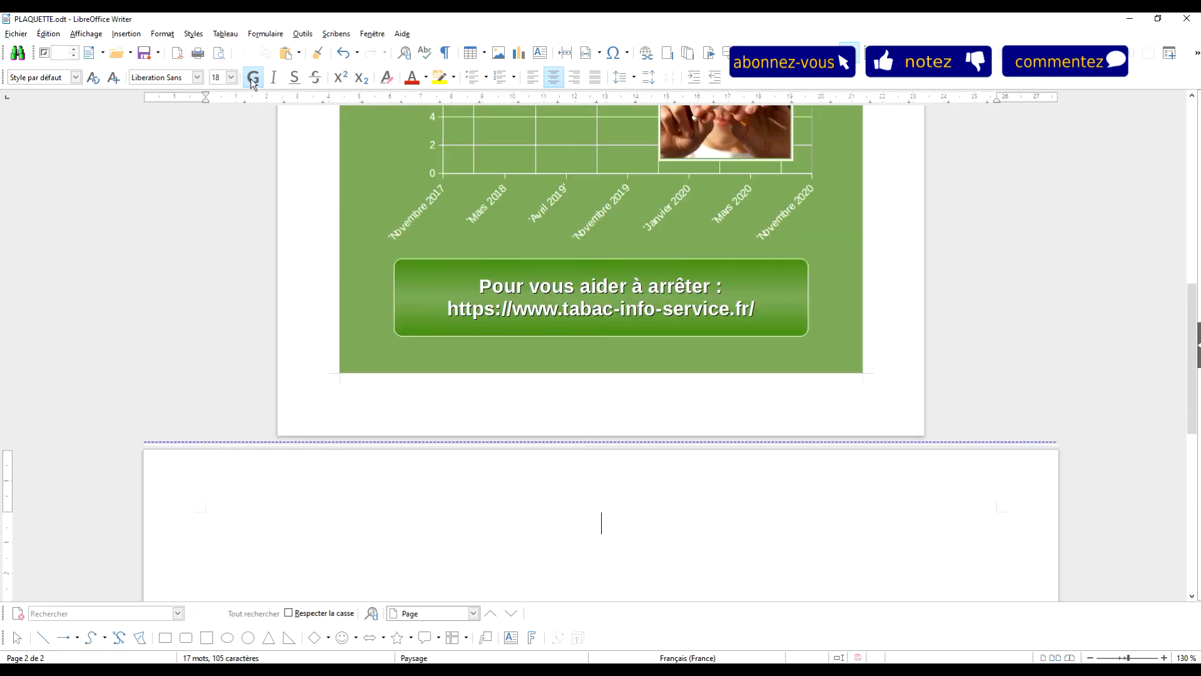
- Check the print preview with both pages side by side, and close the preview
left_click(223, 53)
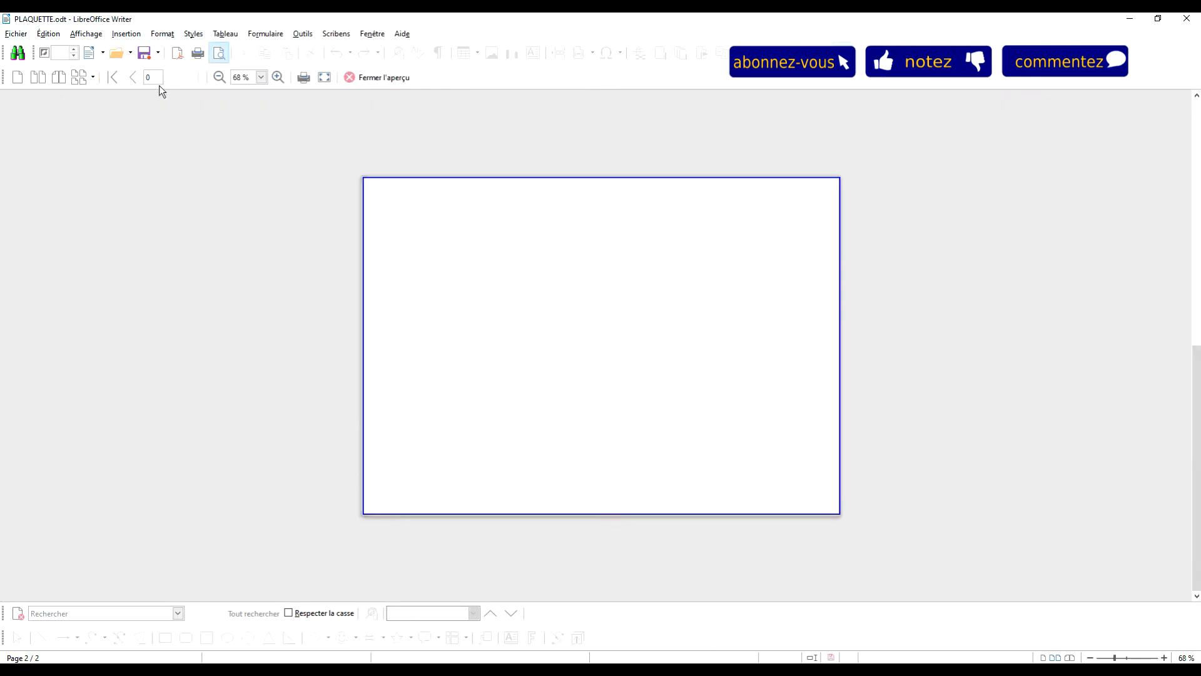
left_click(88, 77)
left_click(87, 107)
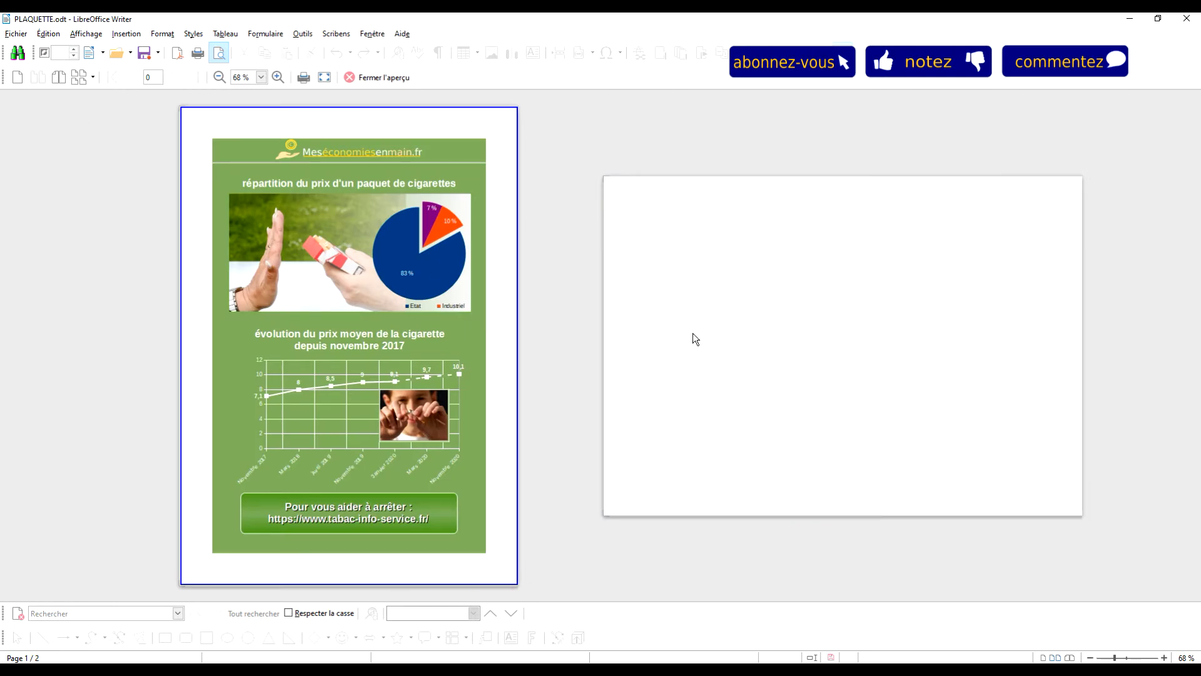
left_click(378, 77)
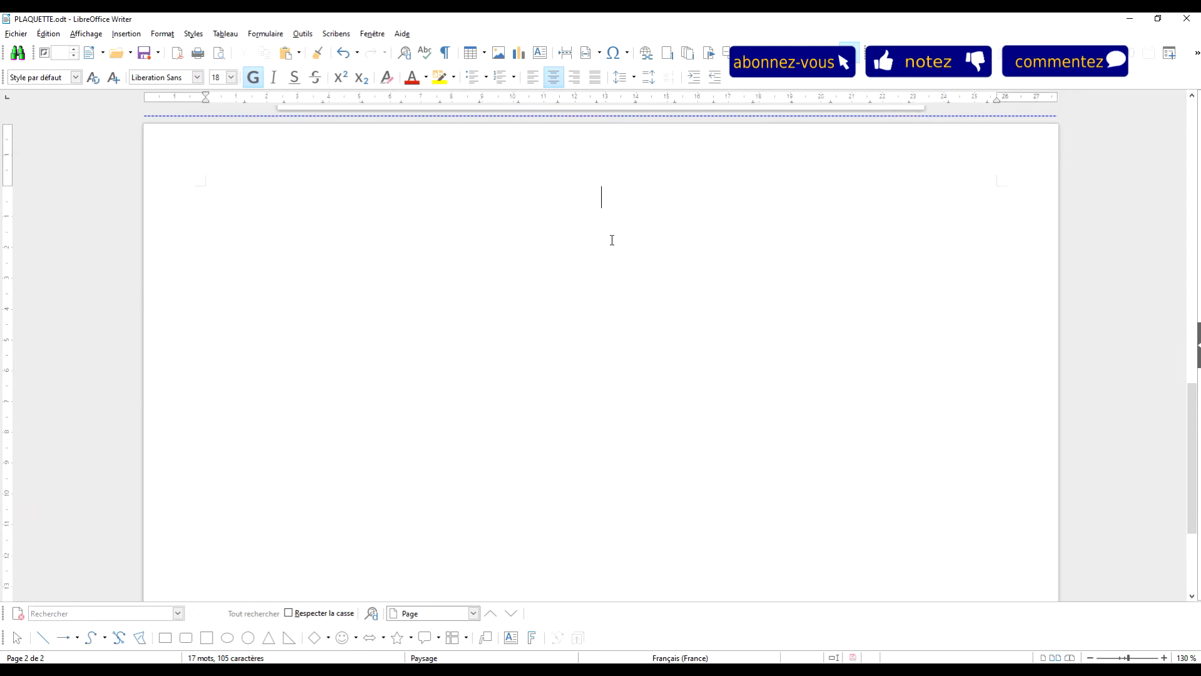
- Paste the copied coffee price chart onto the empty landscape page, and delete the pasted copy
right_click(612, 239)
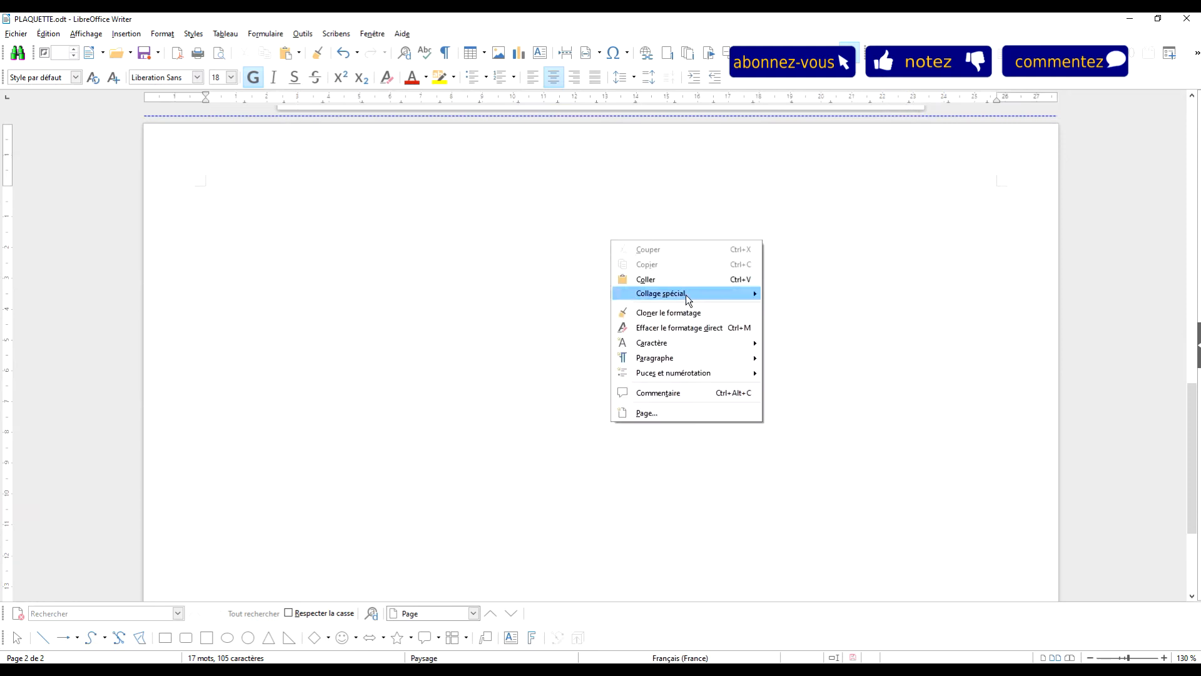
mouse_move(685, 294)
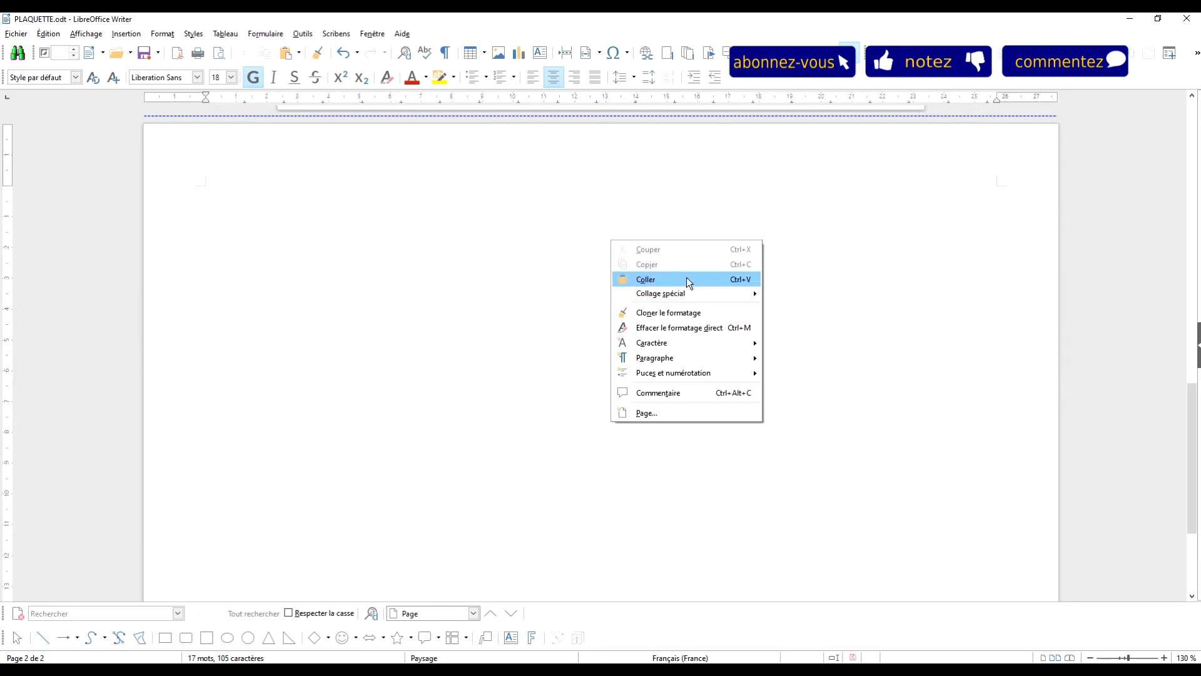
left_click(686, 278)
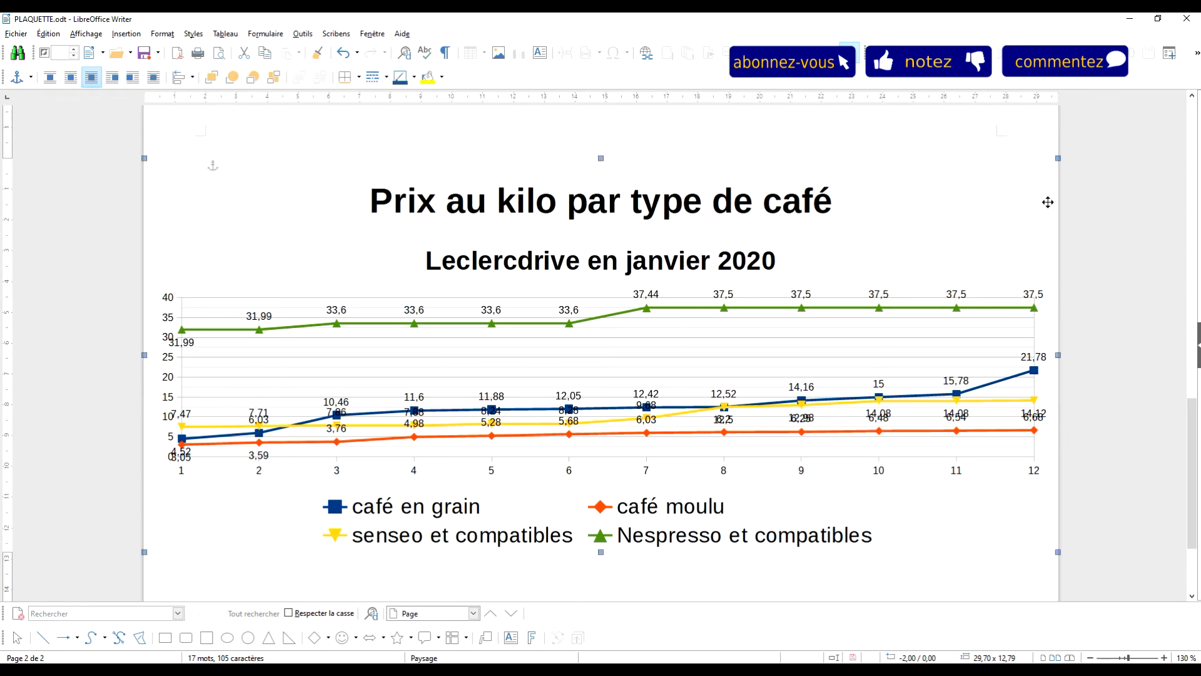
key("Delete")
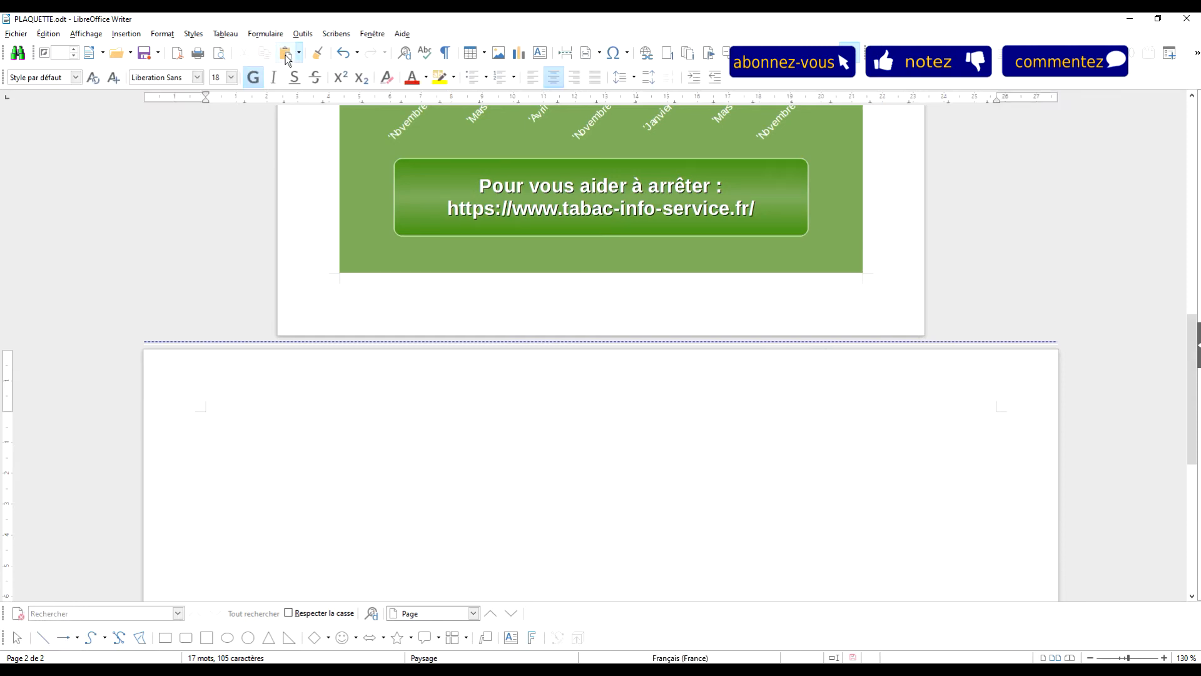
- Paste the copied chart onto the landscape page in the Star Object Descriptor (XML) format and deselect it
left_click(299, 53)
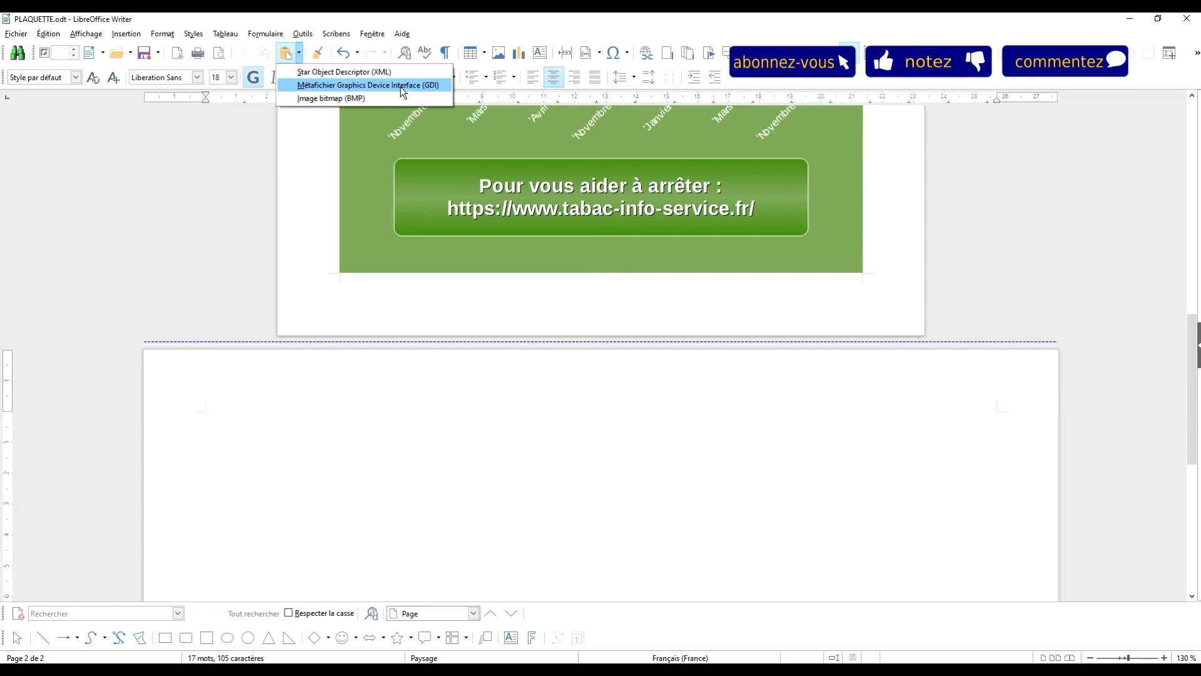
left_click(366, 73)
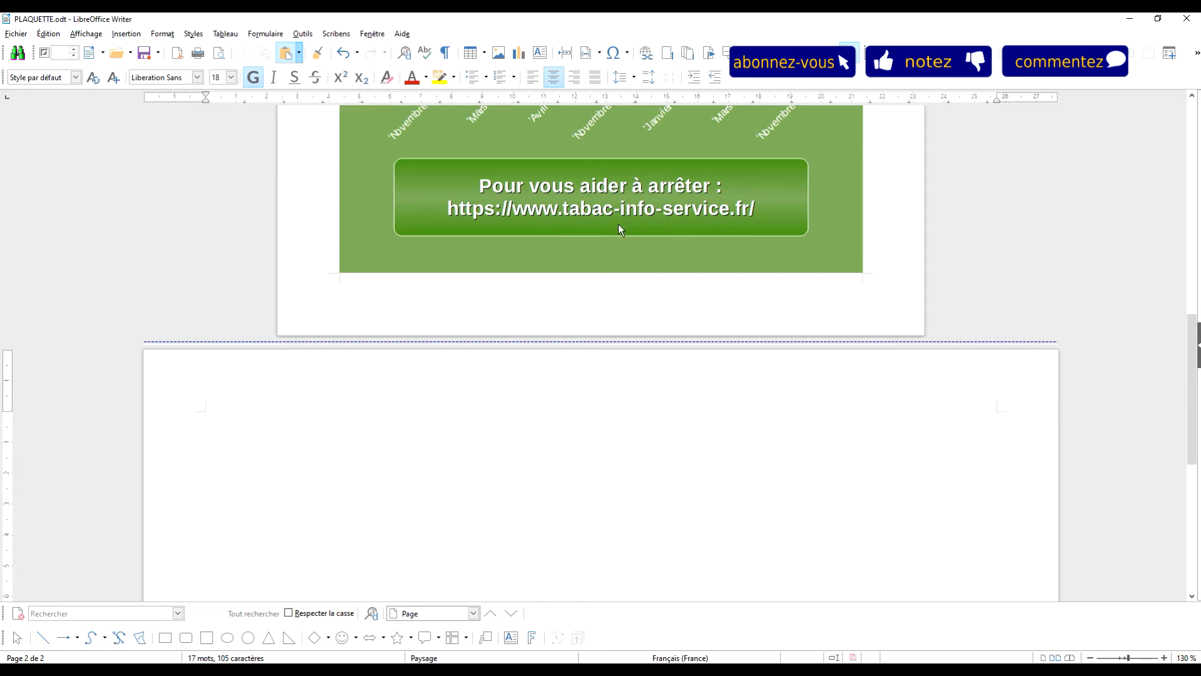
key("Escape")
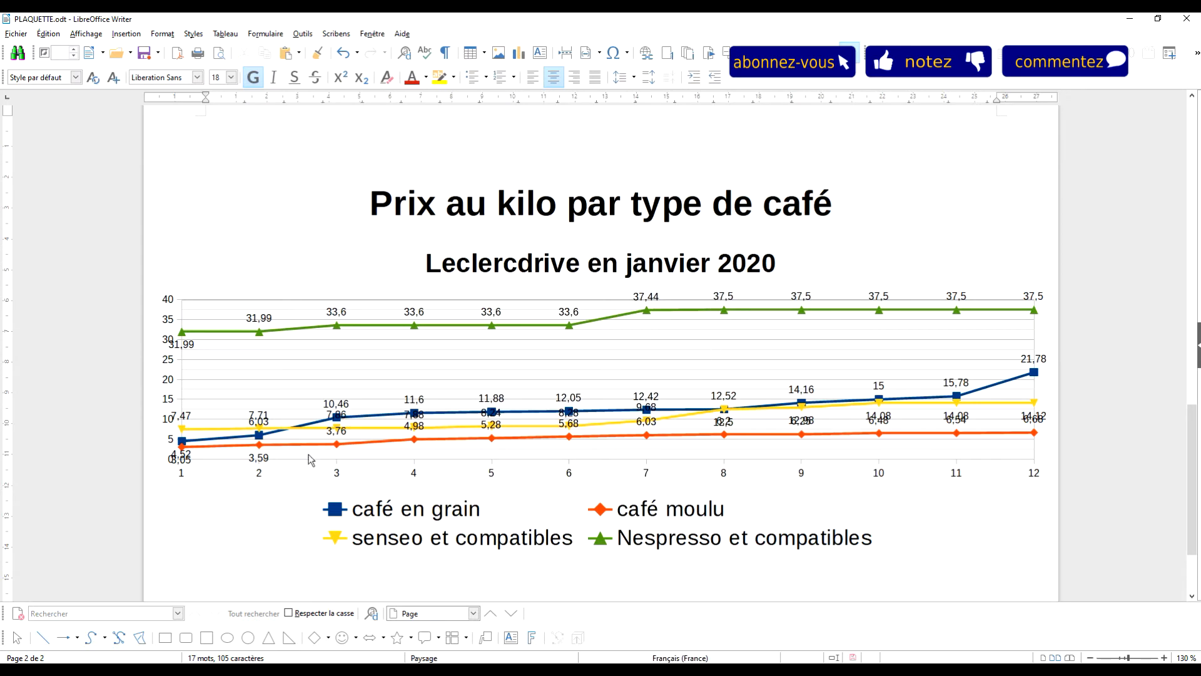
- Open the pasted chart for editing and select the single "café moulu" data label at category 6
double_click(571, 418)
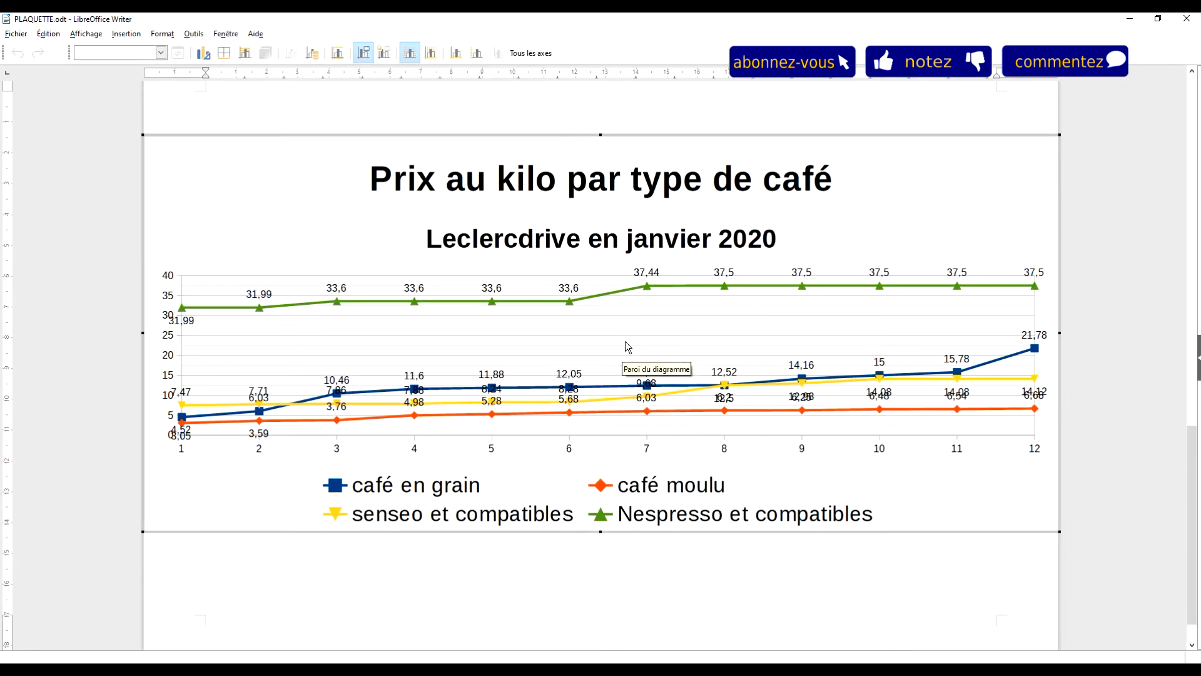
left_click(575, 403)
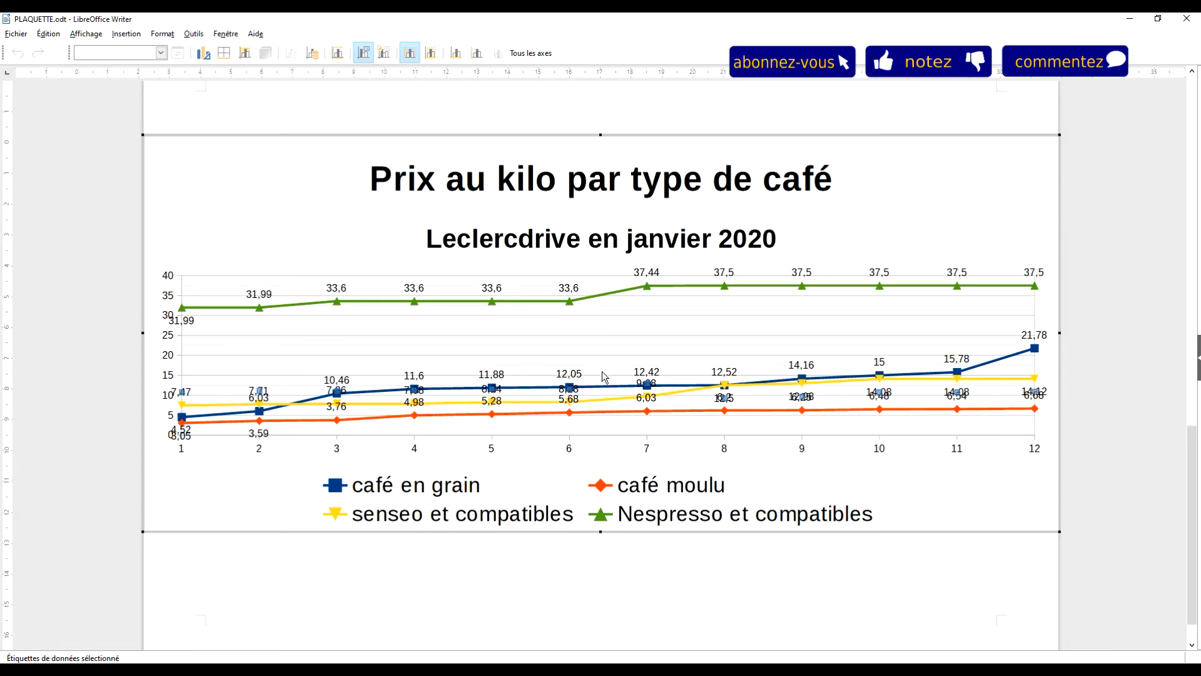
left_click(581, 373)
double_click(576, 405)
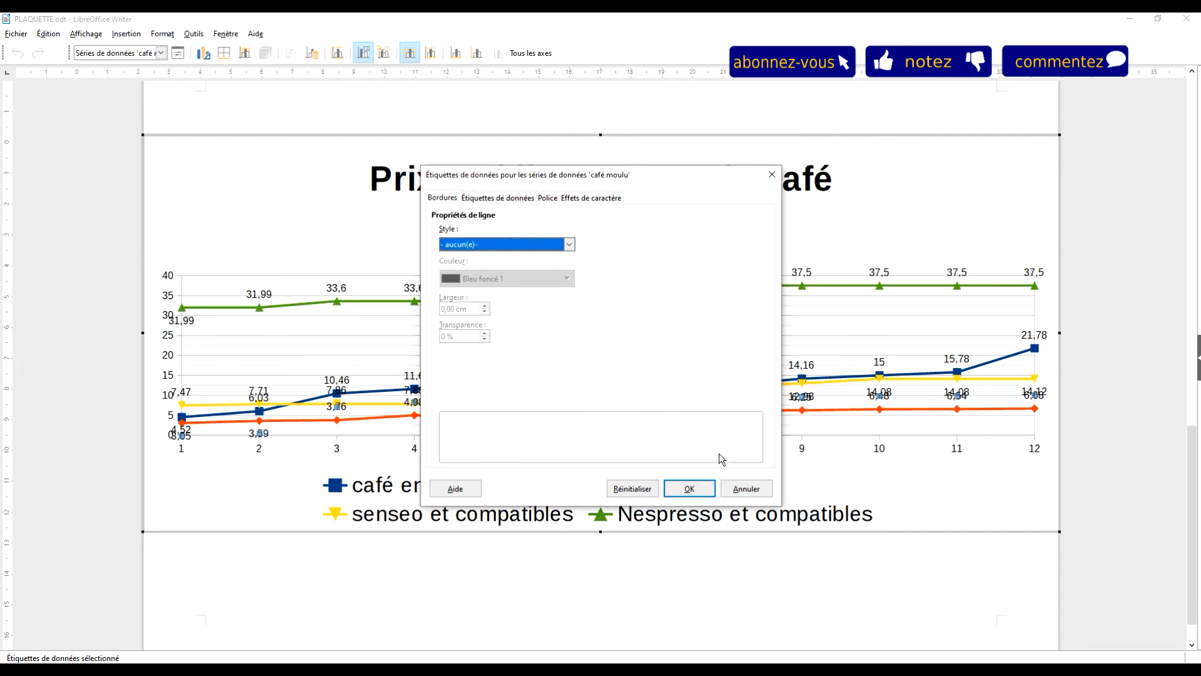
left_click(746, 489)
left_click(578, 401)
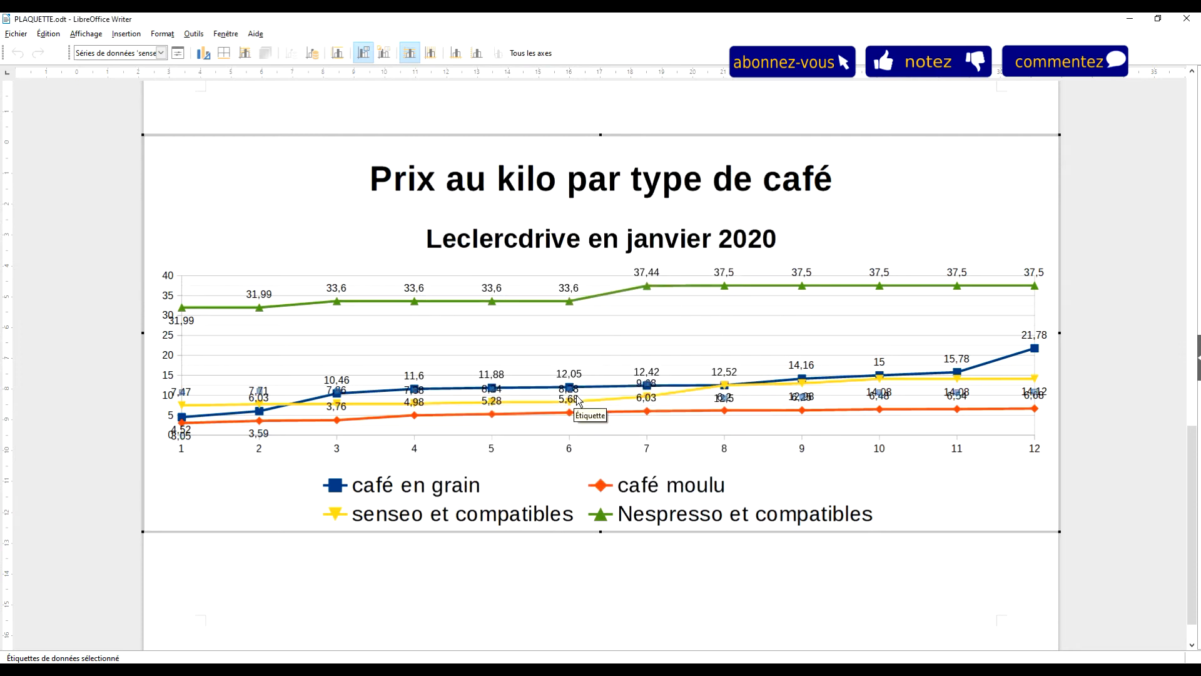
left_click(578, 402)
left_click(578, 402)
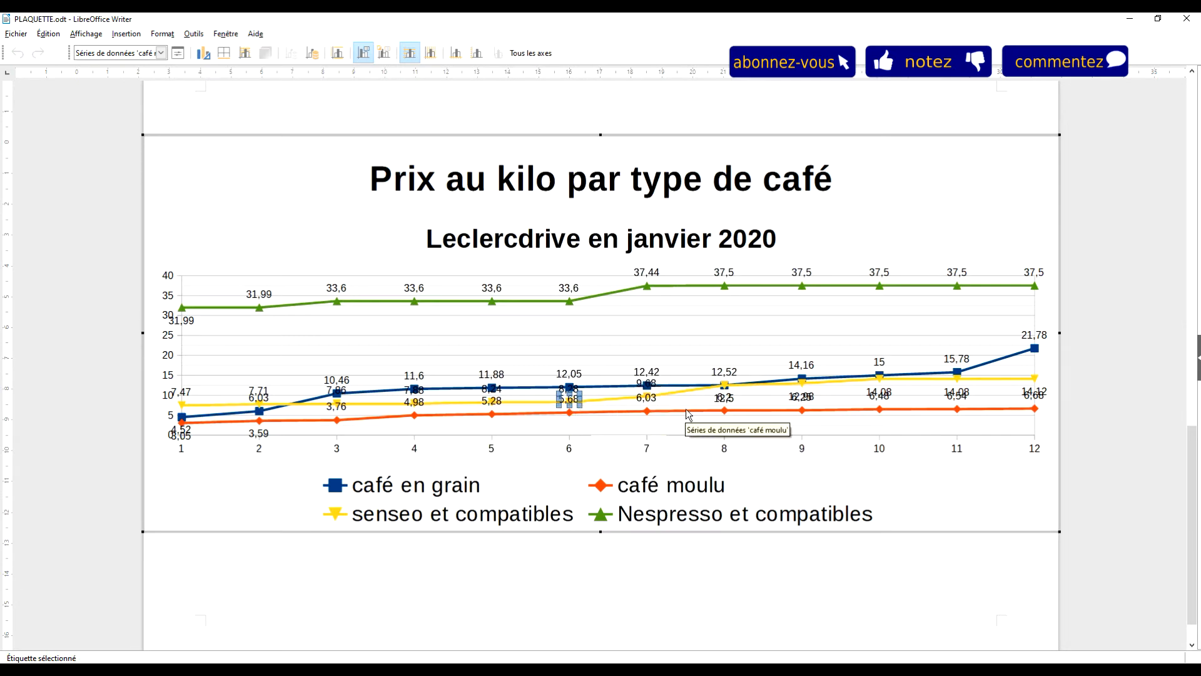
right_click(575, 401)
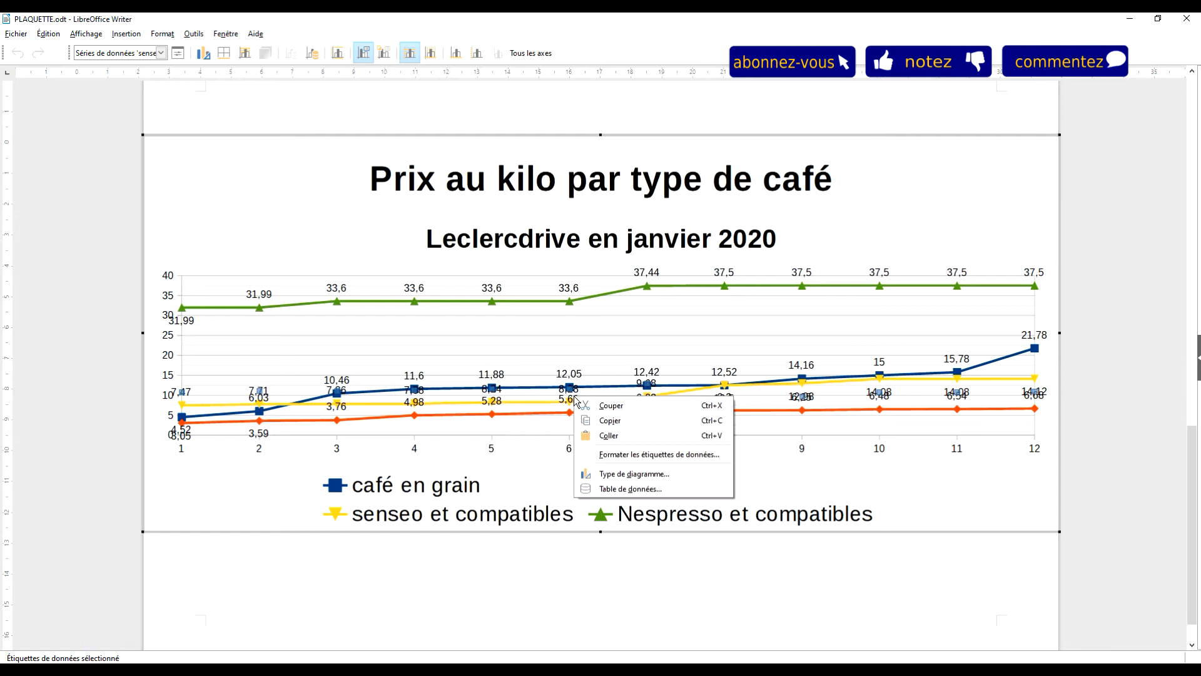
left_click(573, 404)
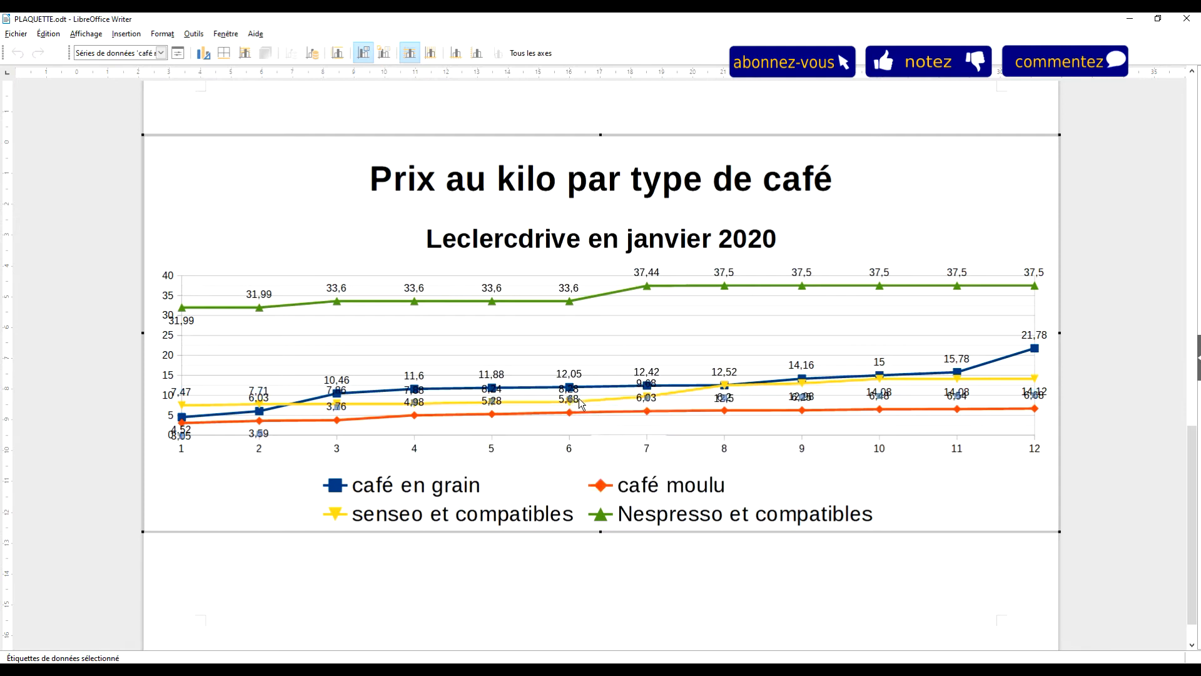
double_click(581, 404)
left_click(745, 489)
- Set the placement of the single "café moulu" label at category 6 to En dessous, and leave chart editing
left_click(576, 401)
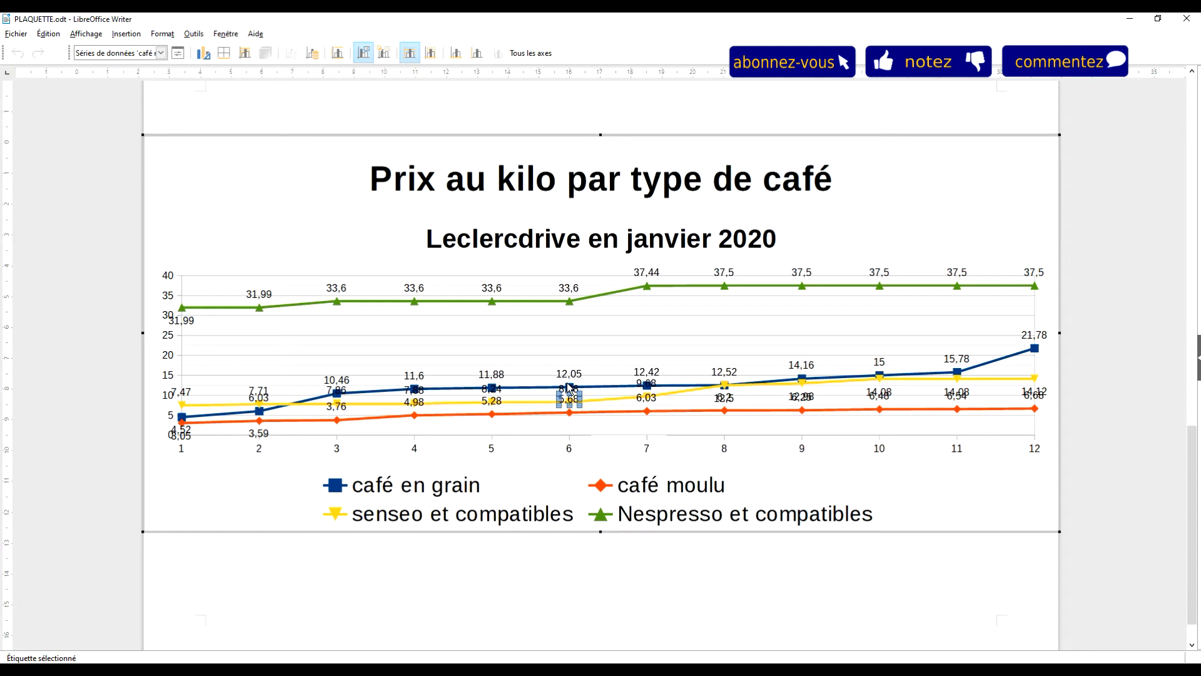
right_click(568, 388)
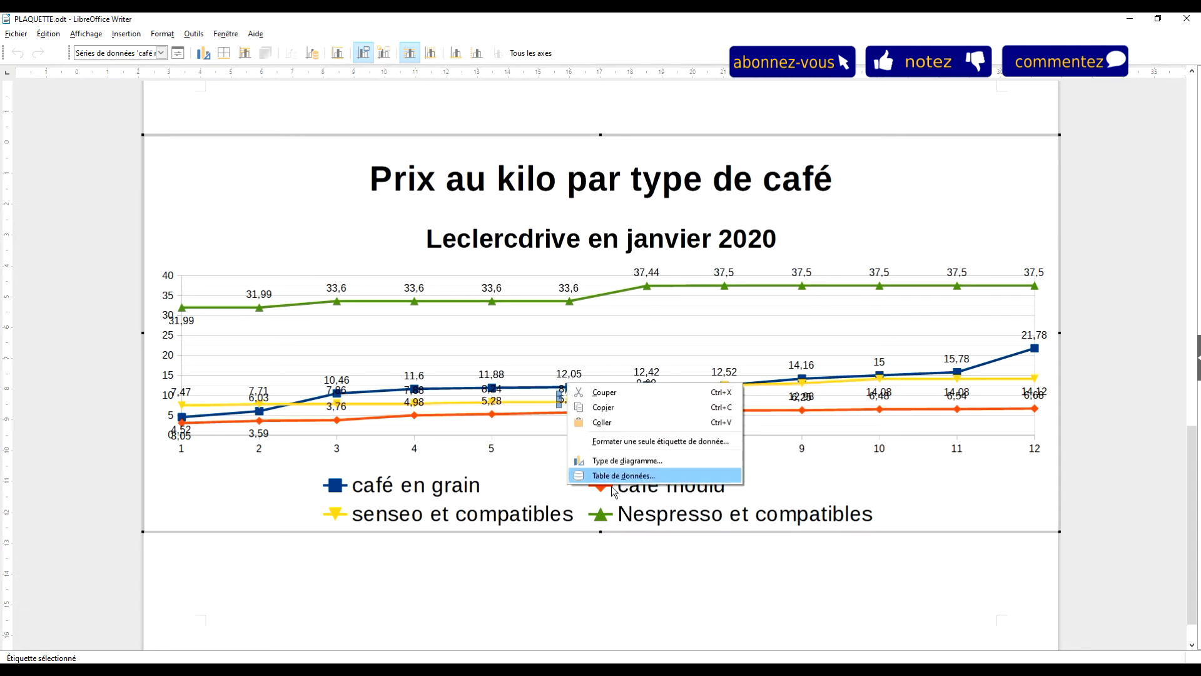
left_click(674, 443)
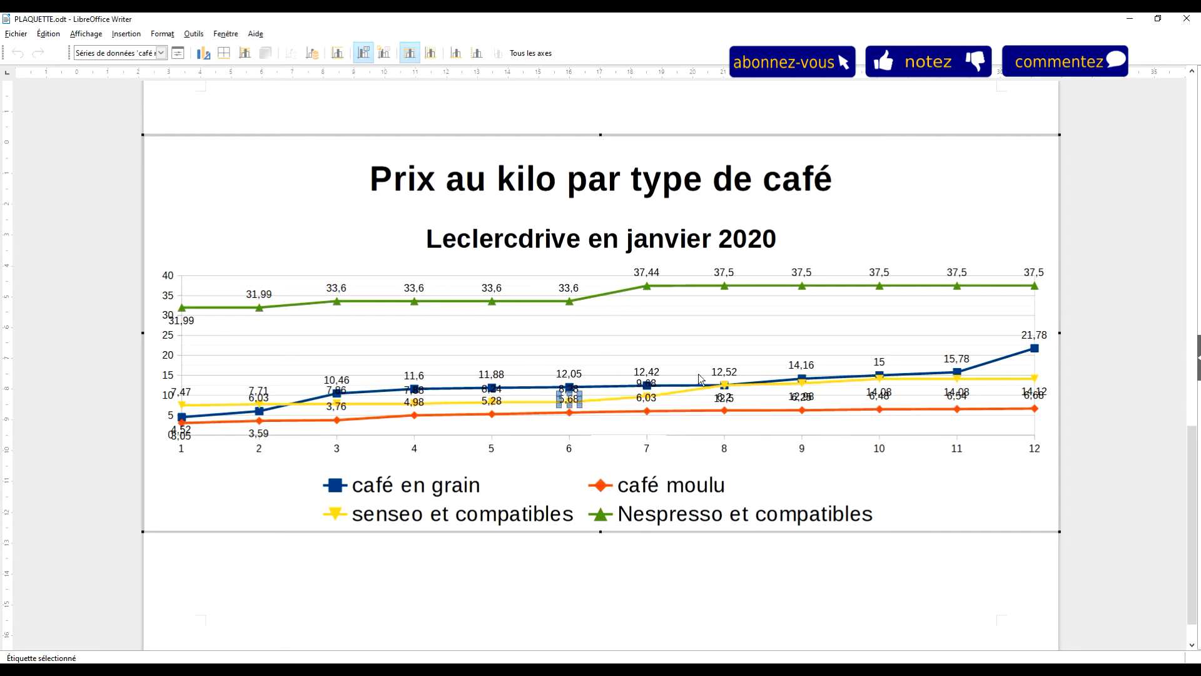
left_click(498, 197)
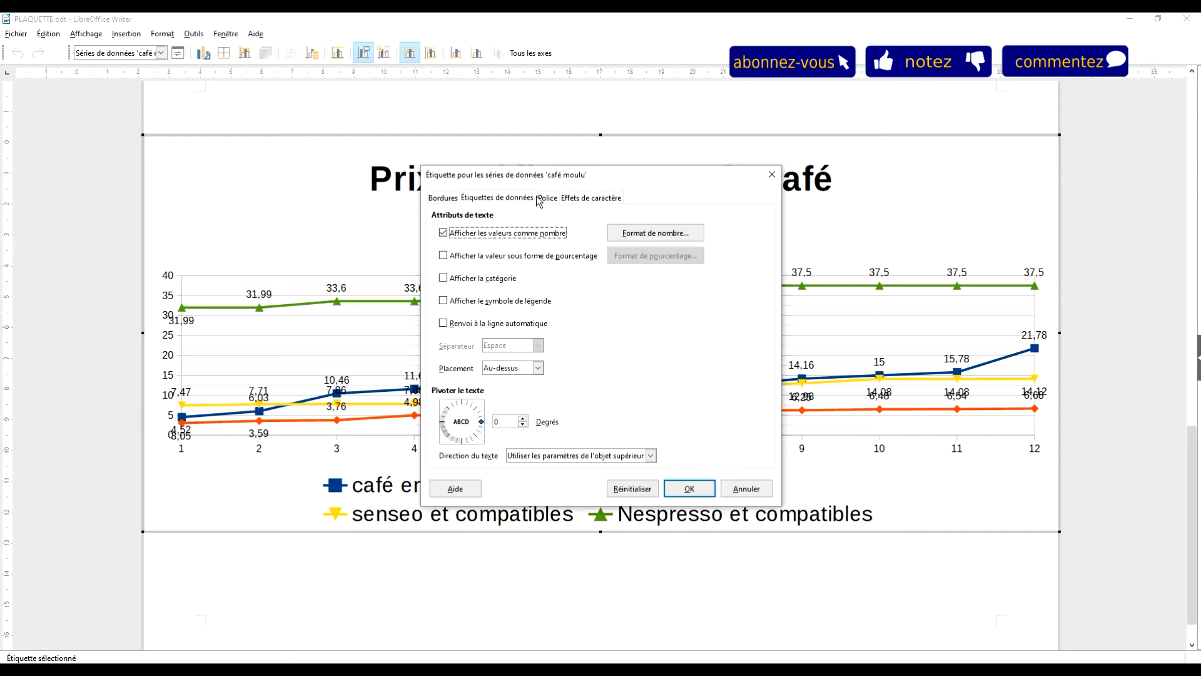
left_click_drag(592, 175, 974, 129)
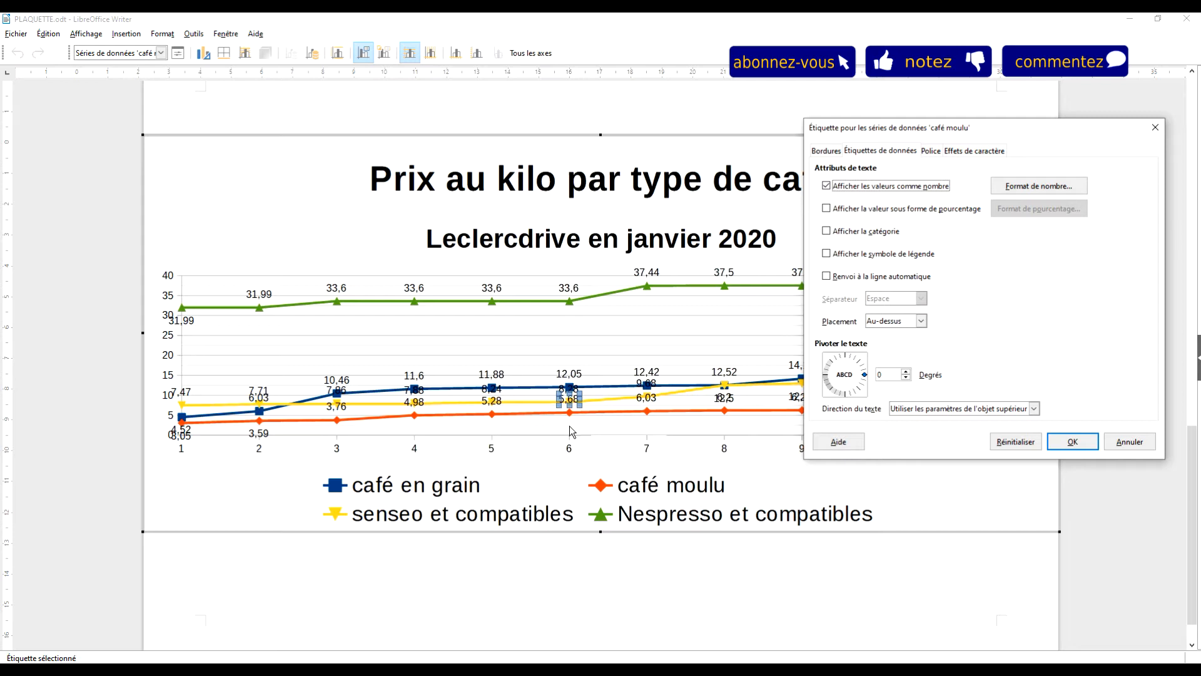
left_click(910, 321)
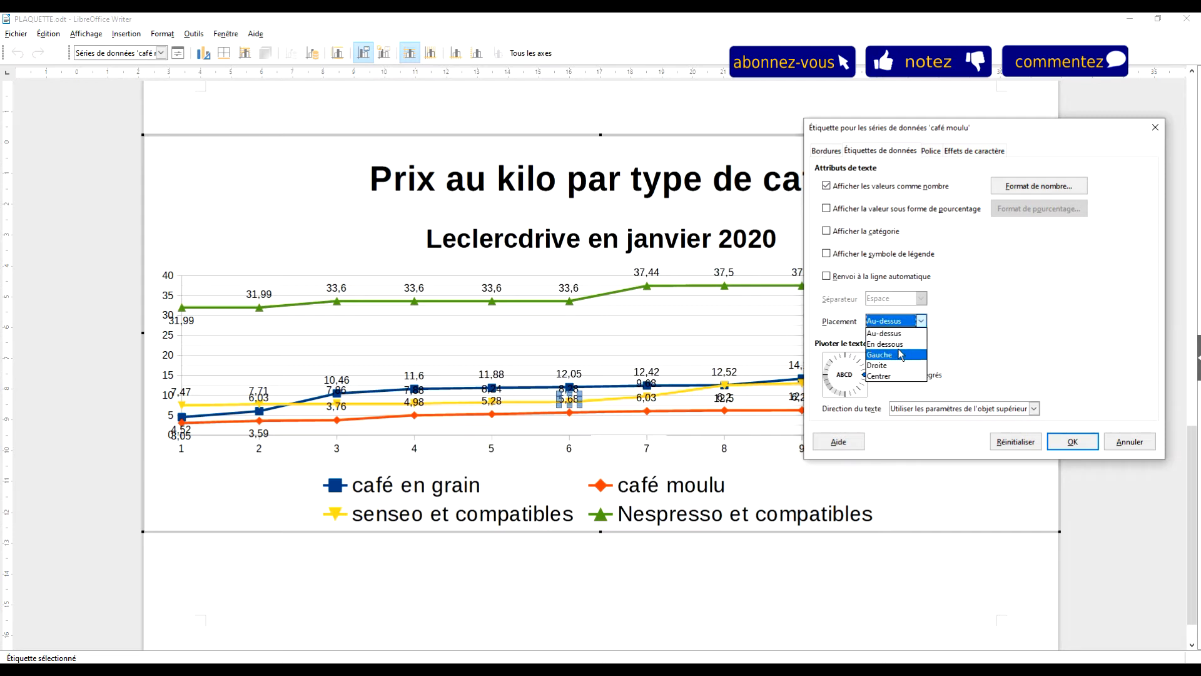
left_click(901, 345)
left_click(1072, 442)
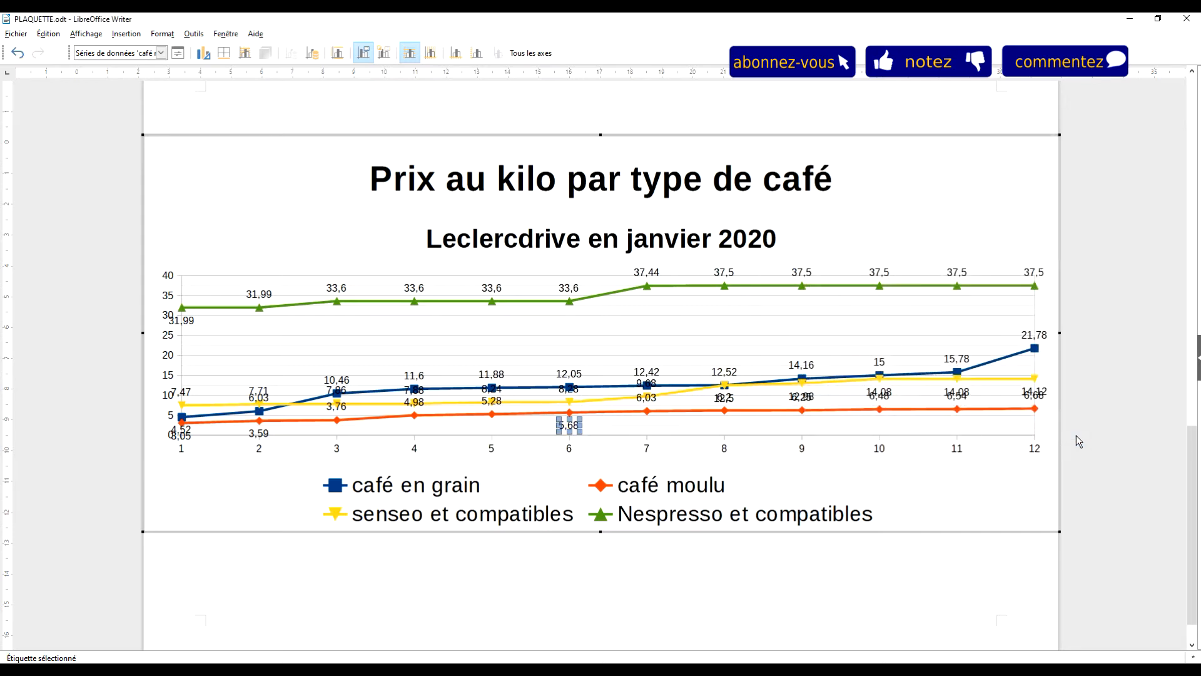
key("Escape")
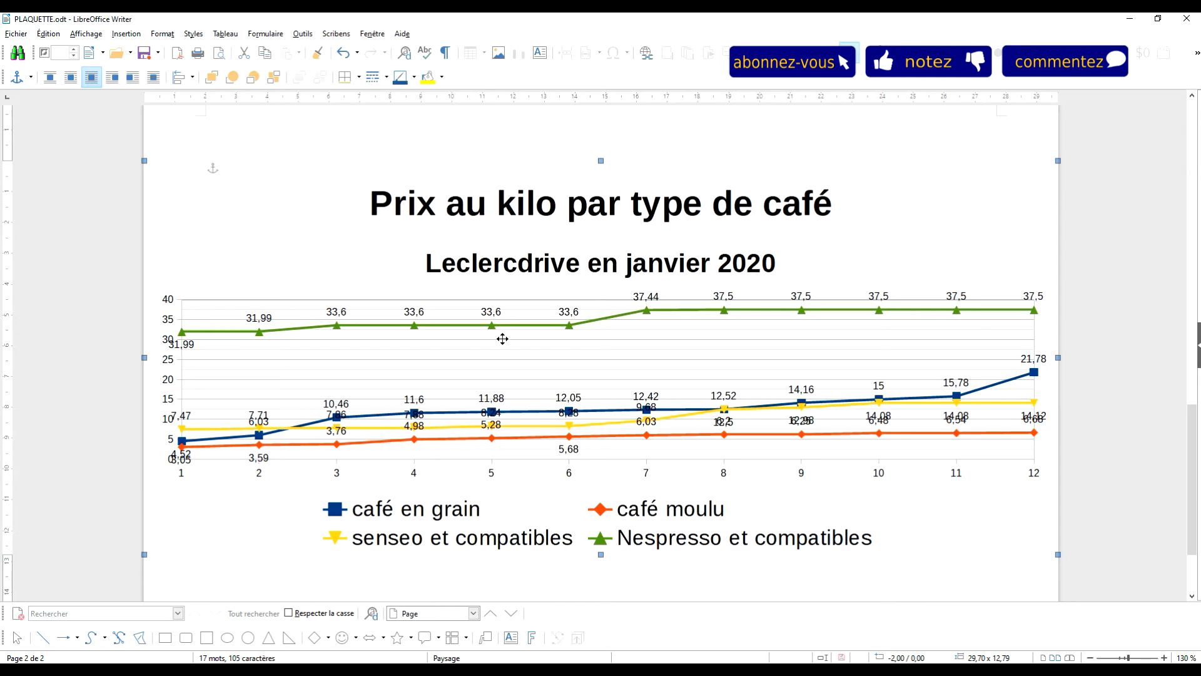
- Change the "café moulu" value for category 6 to 5,69 in the chart's data table, and leave chart editing
double_click(581, 339)
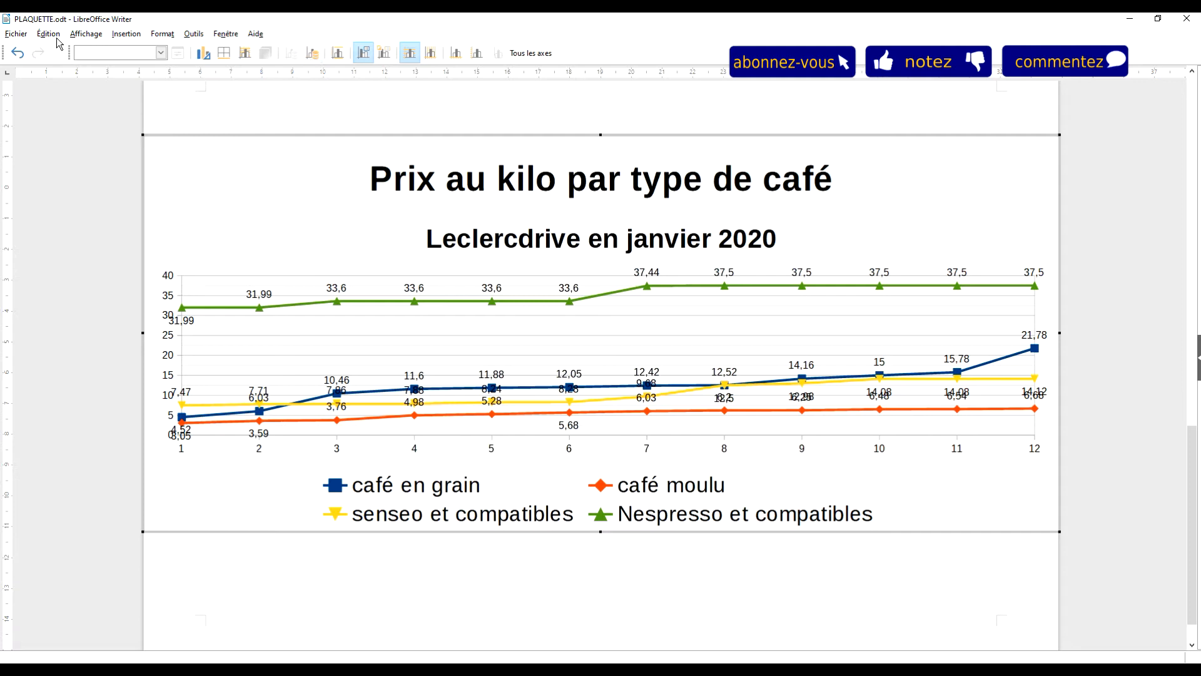
left_click(84, 35)
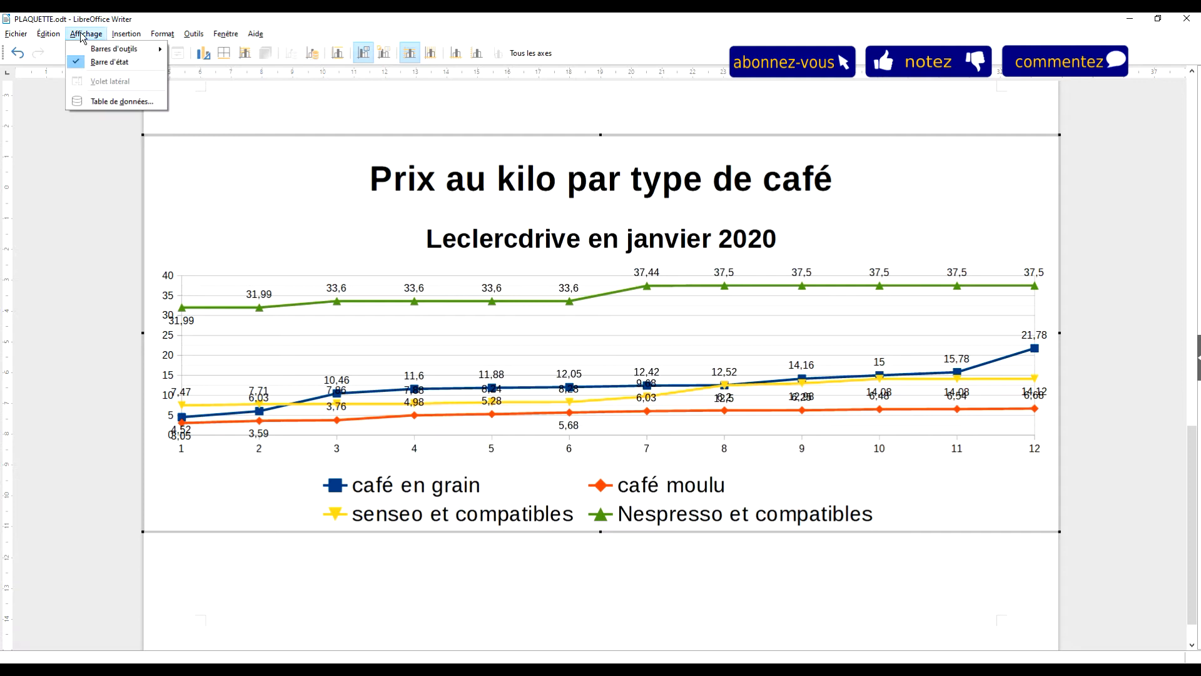
left_click(100, 102)
scroll(639, 356, "down", 1)
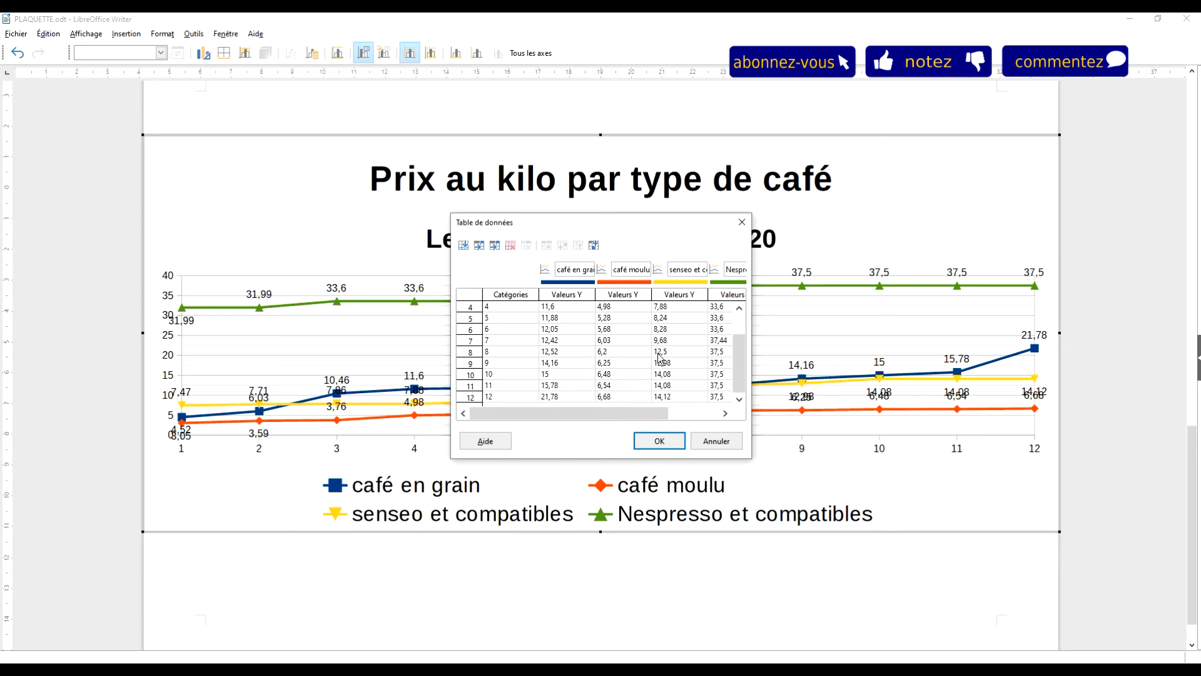
left_click_drag(635, 208, 977, 170)
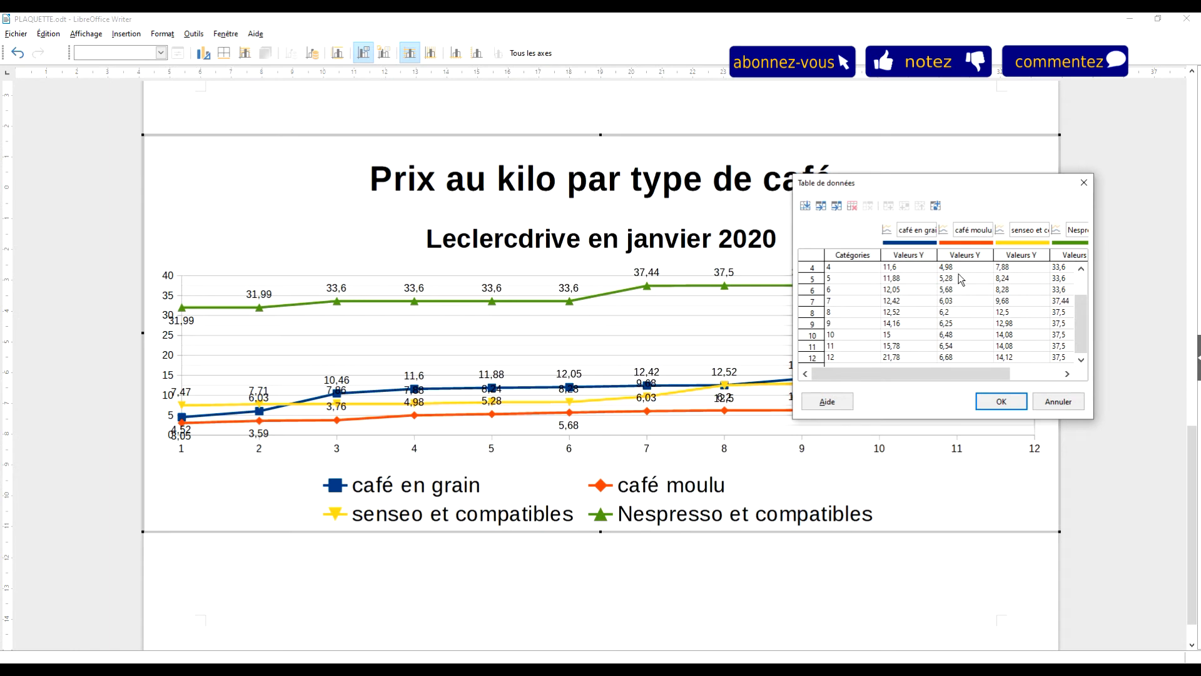
left_click(958, 289)
key("Right")
key("BackSpace")
type("9")
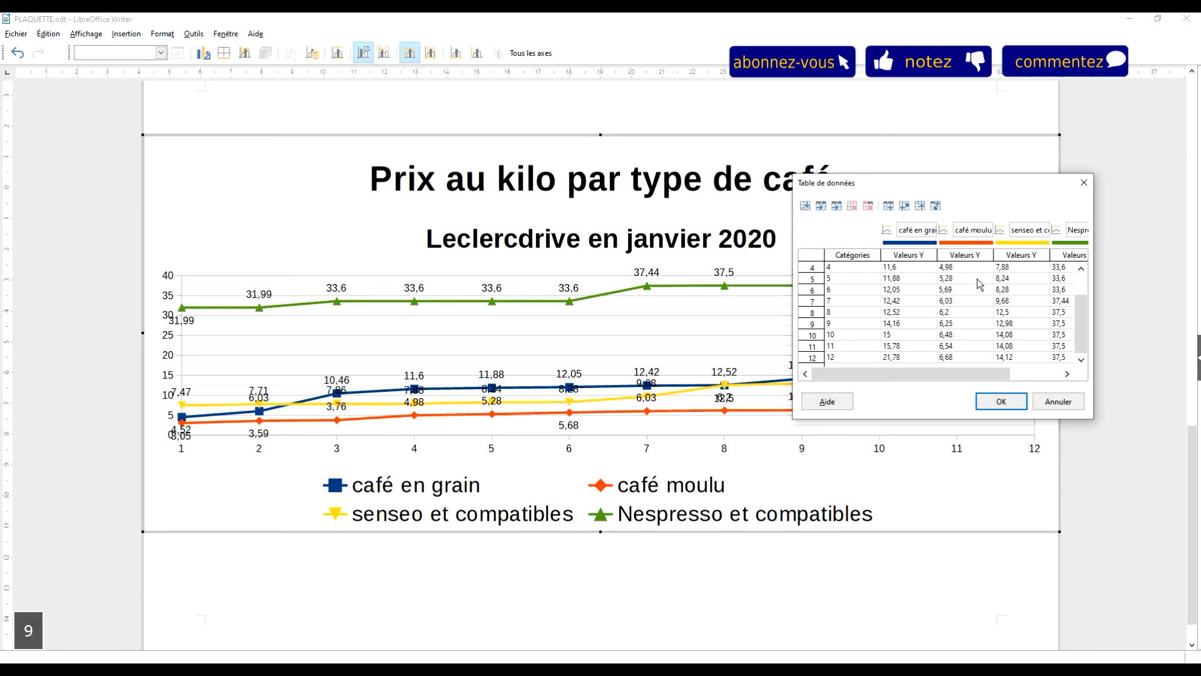
left_click(999, 401)
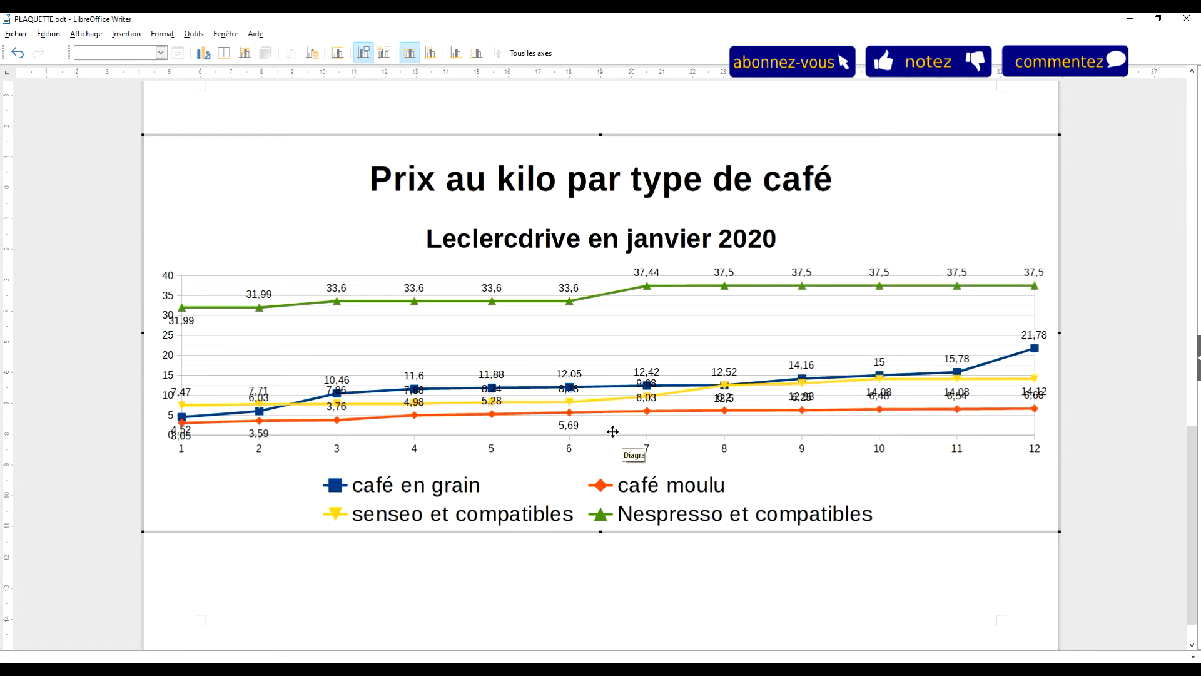
key("Escape")
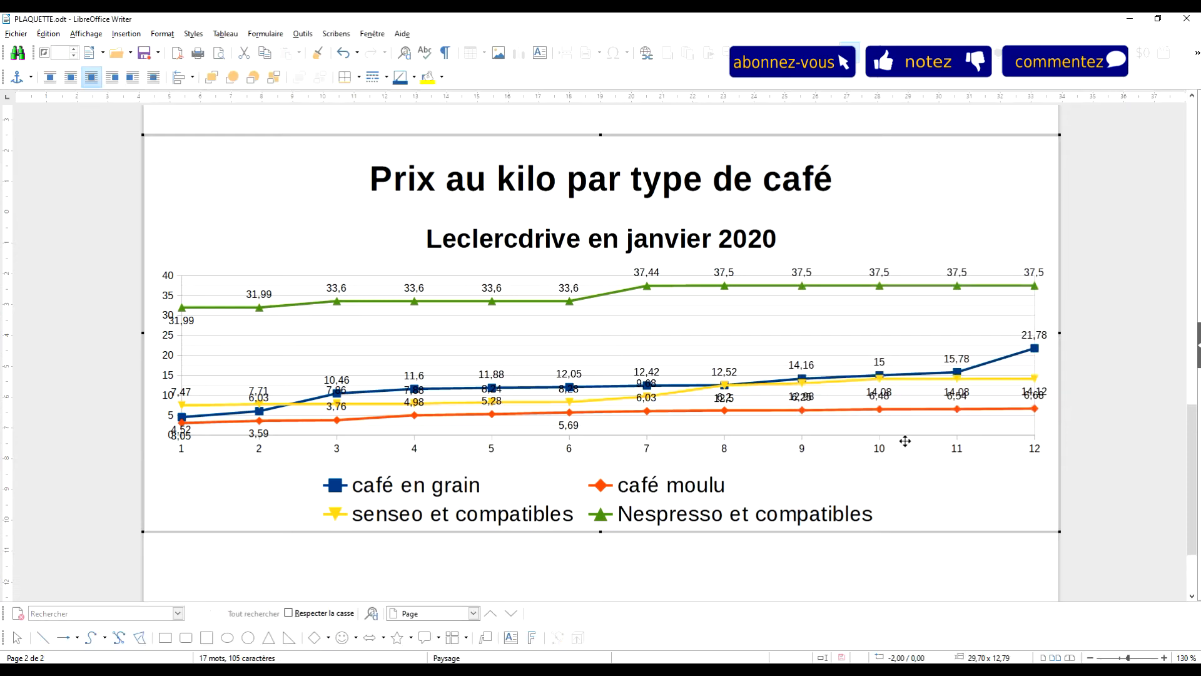
- Deselect the chart and insert a page break below it to start a third page
key("Escape")
scroll(769, 490, "down", 3)
left_click(891, 468)
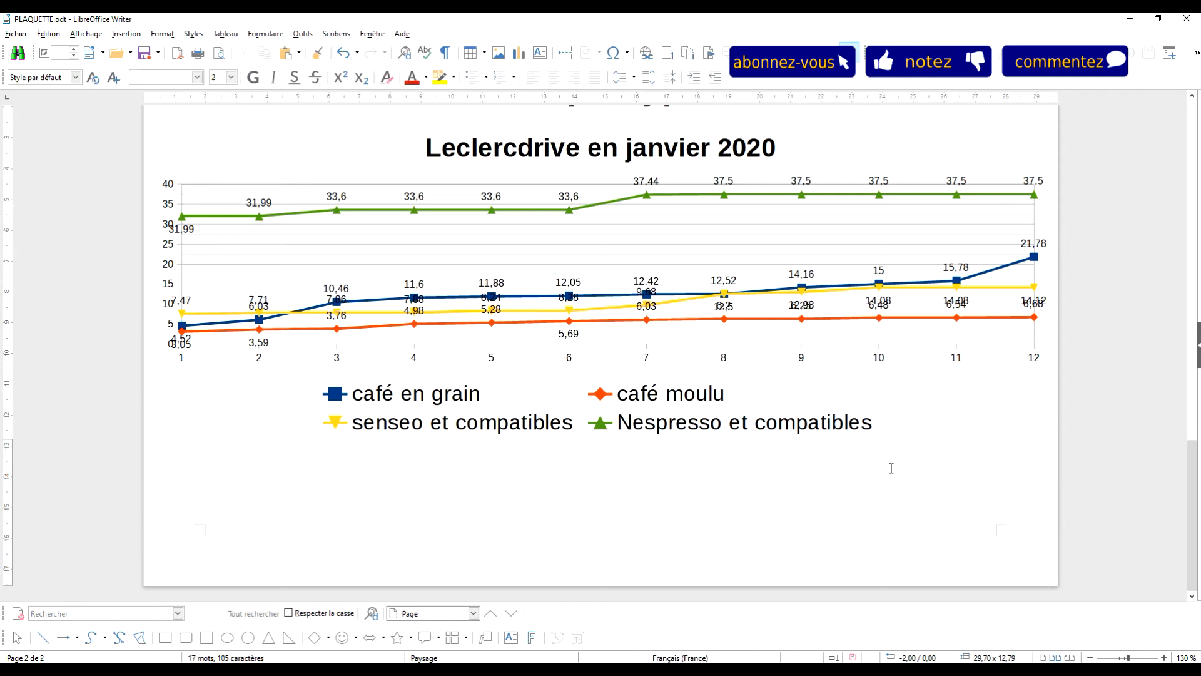
key("ctrl+Return")
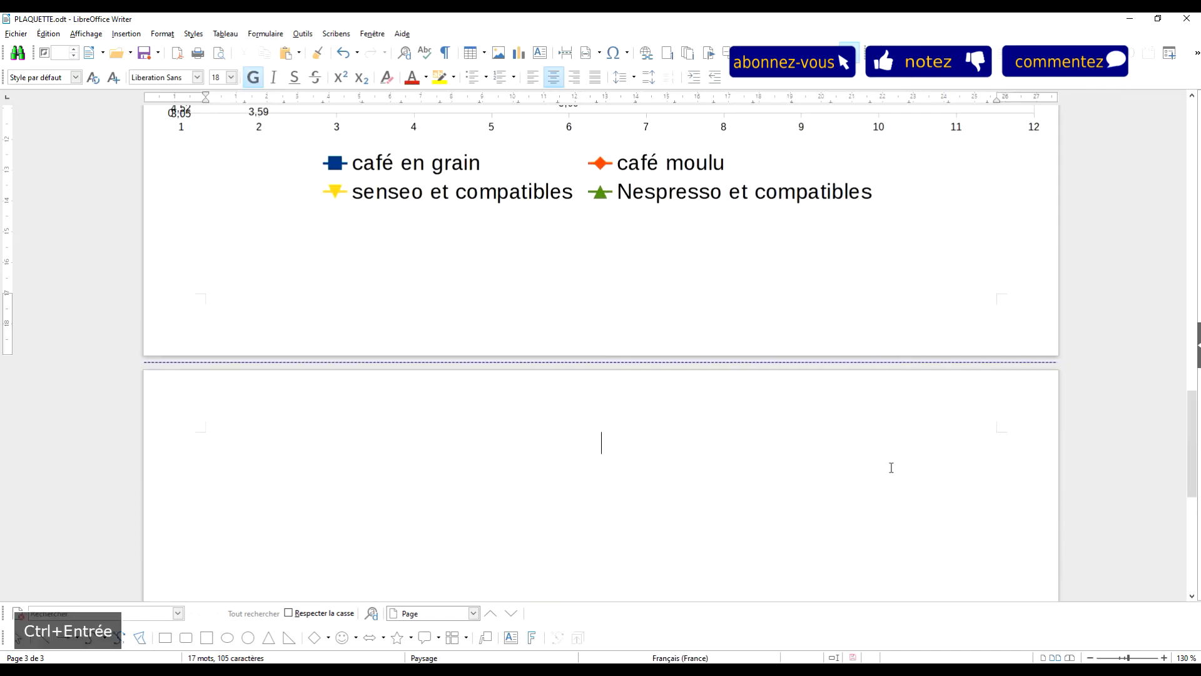
- Paste the copied chart as Image bitmap (BMP) on the third page, and open and close its image properties
left_click(299, 53)
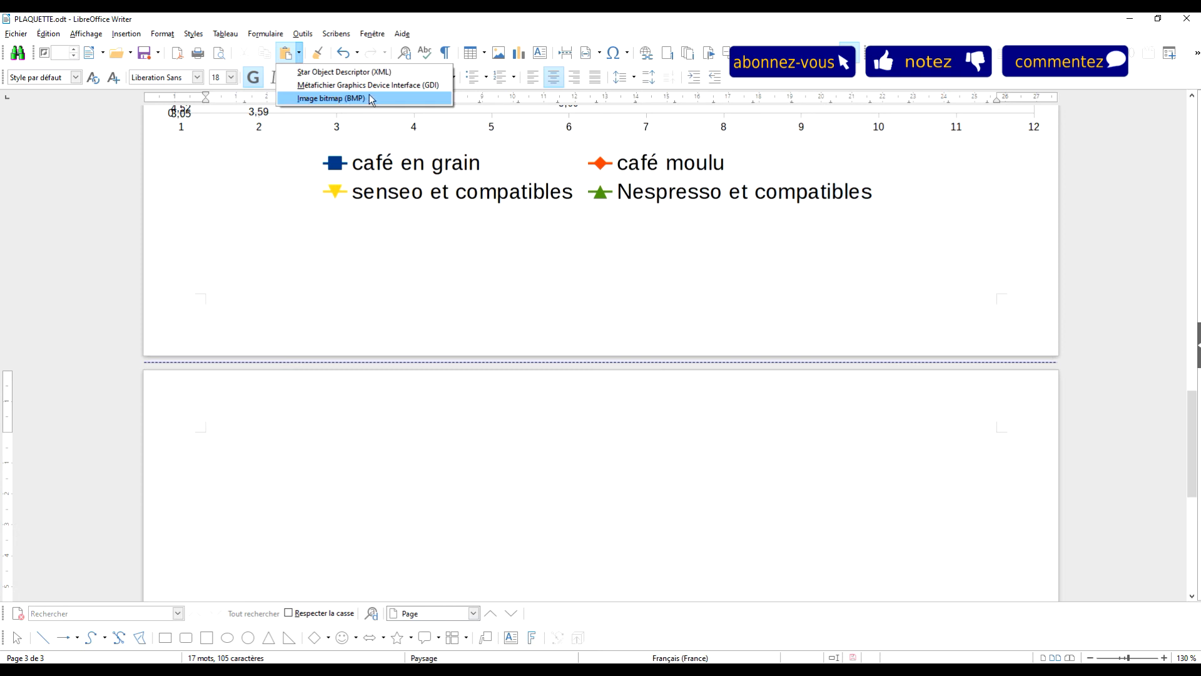
left_click(331, 98)
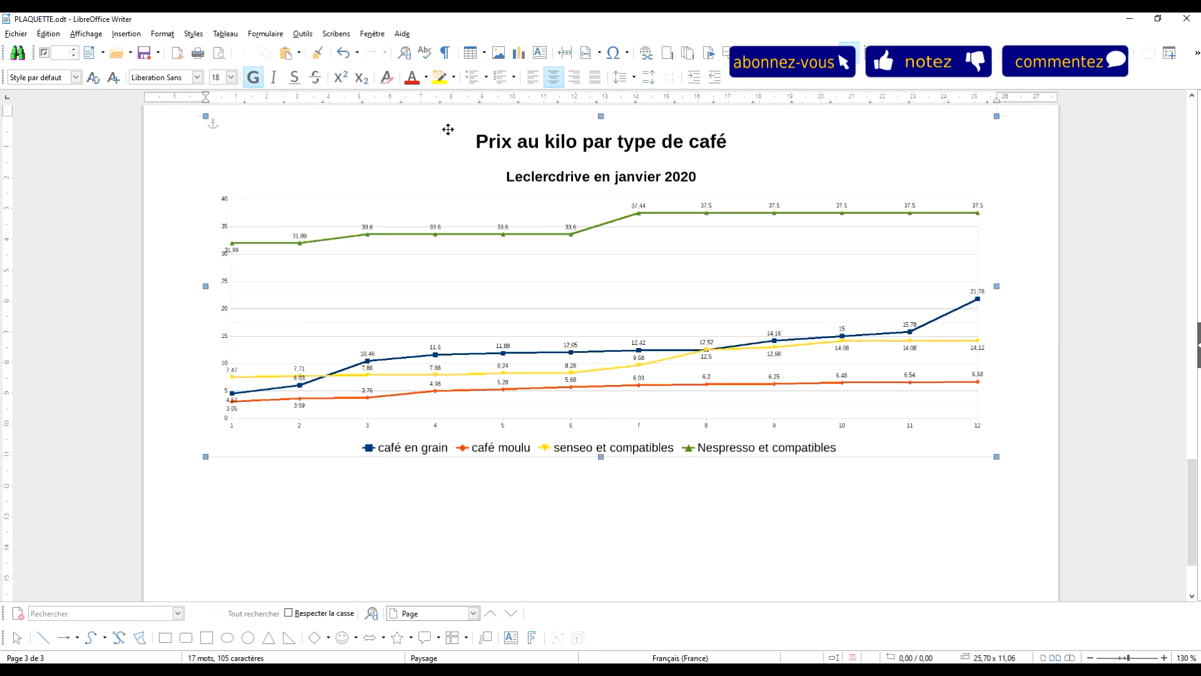
double_click(658, 299)
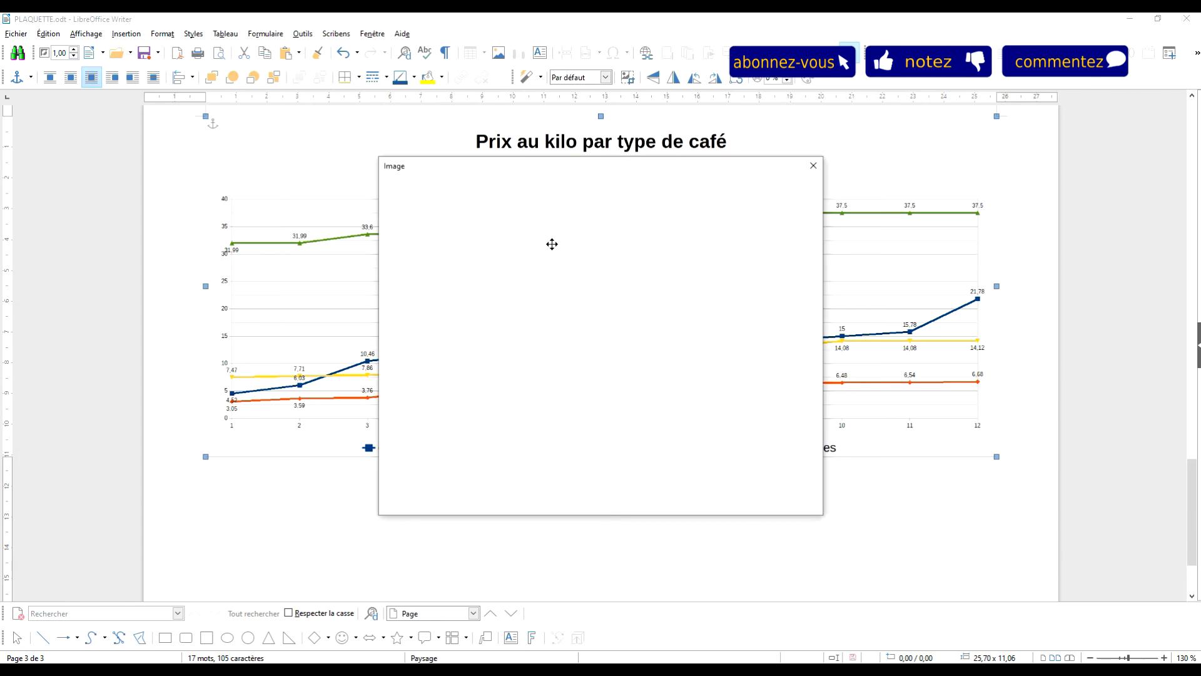
left_click(813, 165)
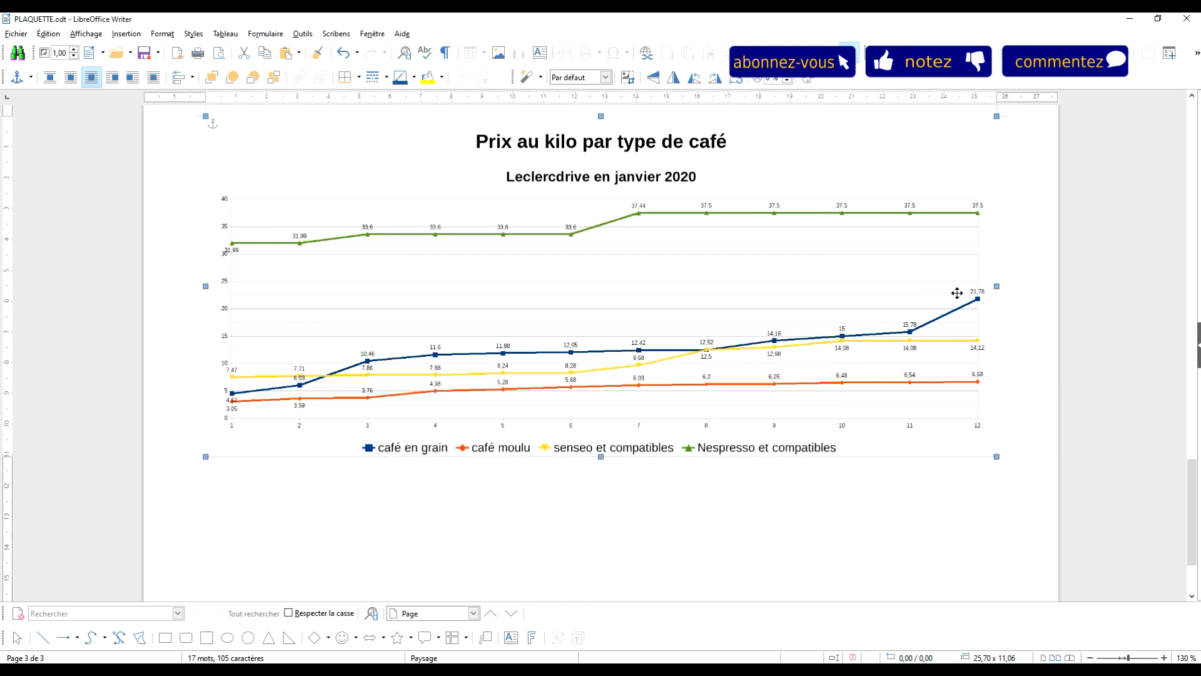
- Narrow the editable chart to the page margins and stretch it taller in chart editing, to about 25,87 × 15,55 cm, and leave chart editing
scroll(893, 300, "up", 15)
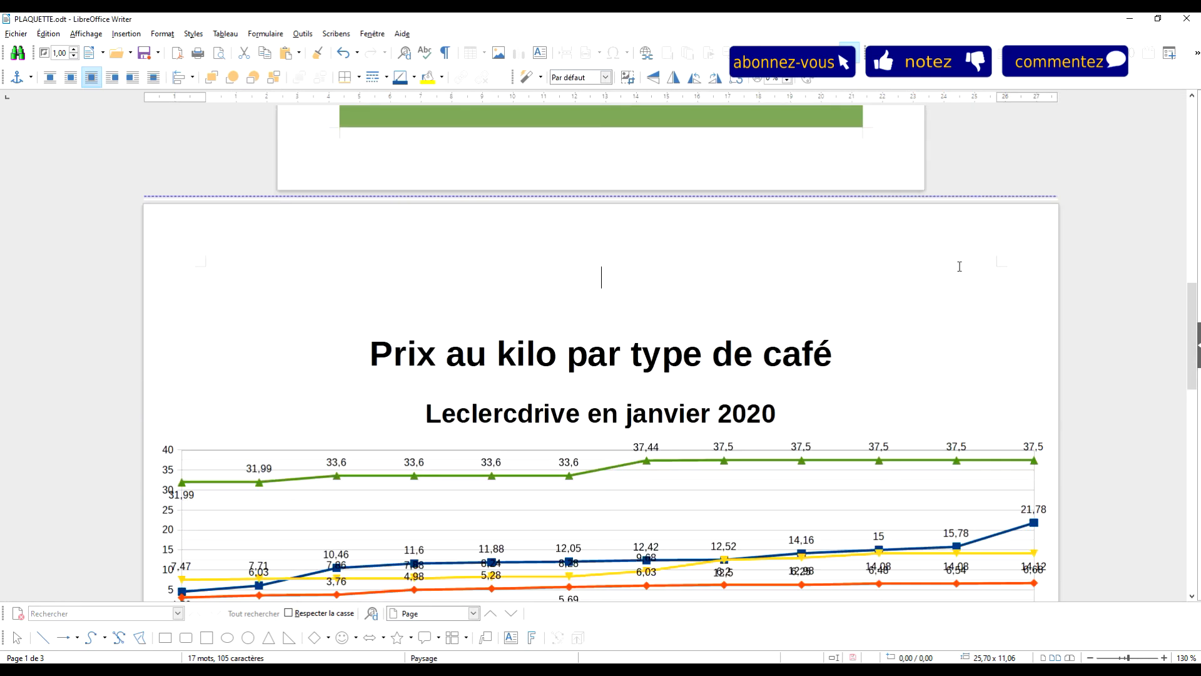
left_click(960, 267)
scroll(837, 316, "down", 5)
left_click_drag(1059, 308, 940, 307)
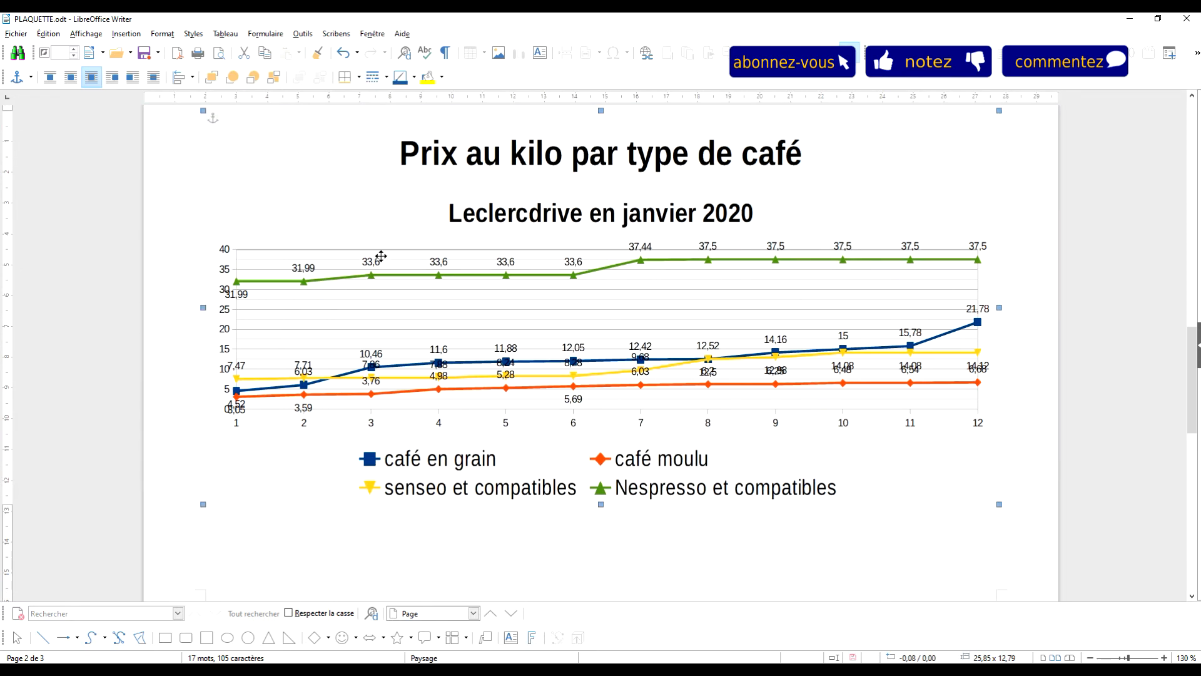
double_click(554, 303)
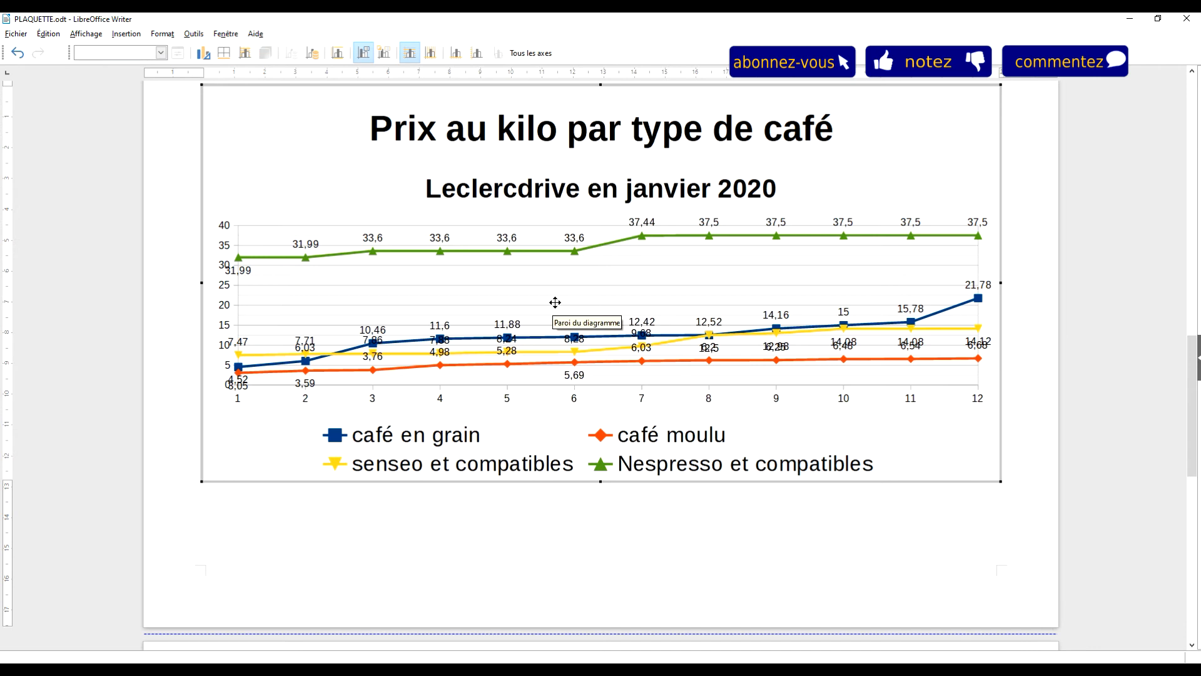
left_click_drag(601, 482, 587, 569)
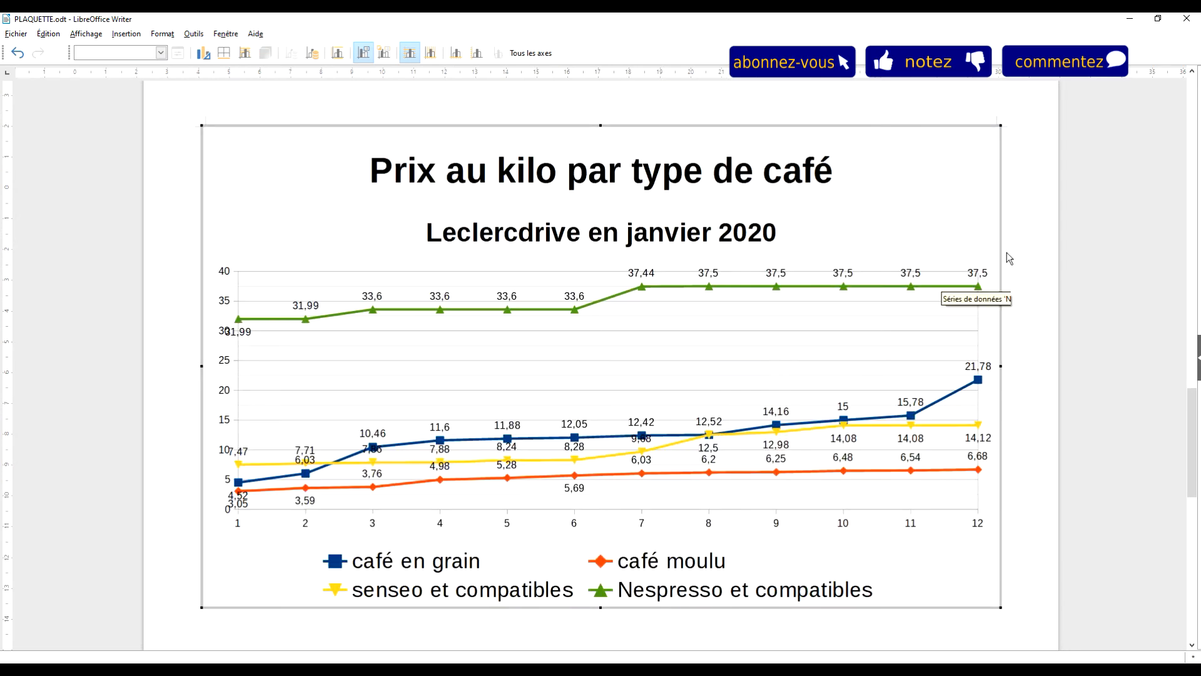
key("Escape")
left_click(1021, 276)
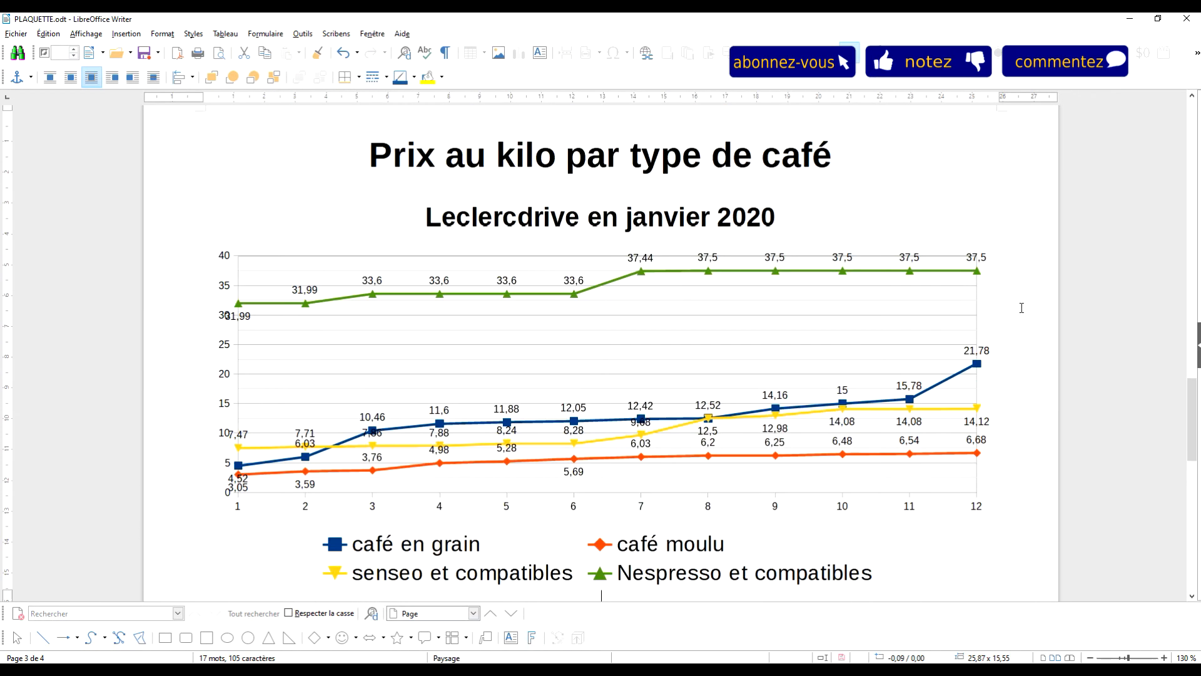
- Delete the bitmap chart image and the empty page that follows the editable chart
scroll(482, 301, "down", 5)
scroll(481, 301, "down", 3)
left_click(591, 461)
key("Delete")
scroll(745, 334, "up", 3)
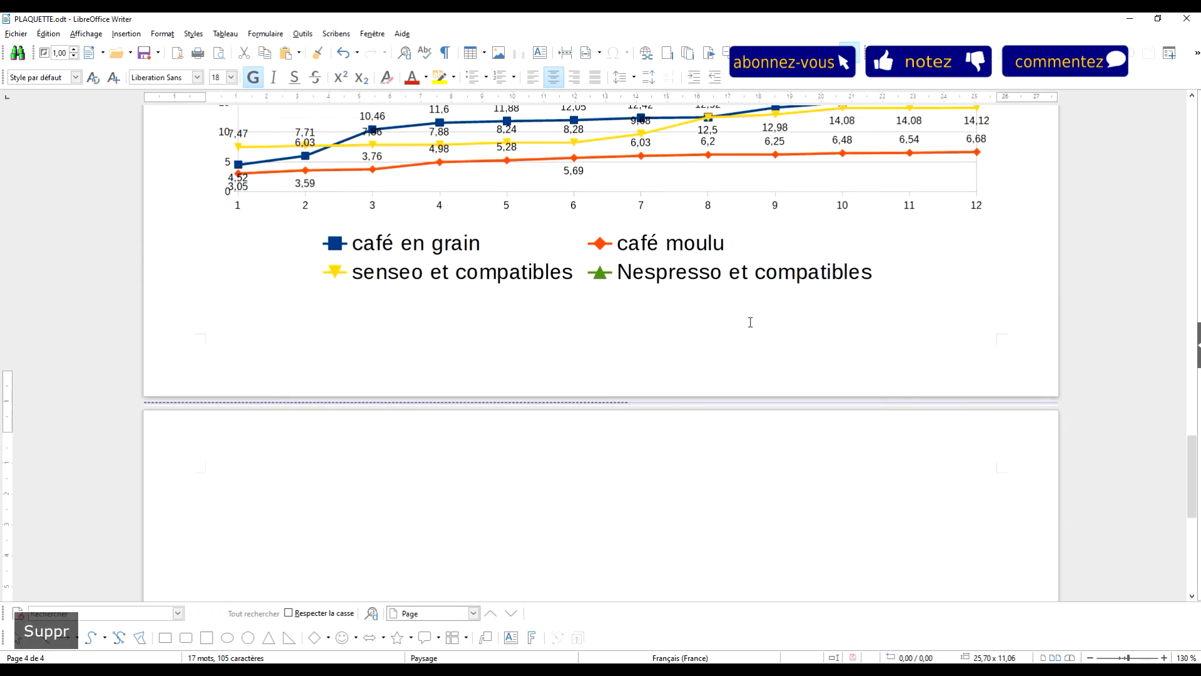
key("Delete")
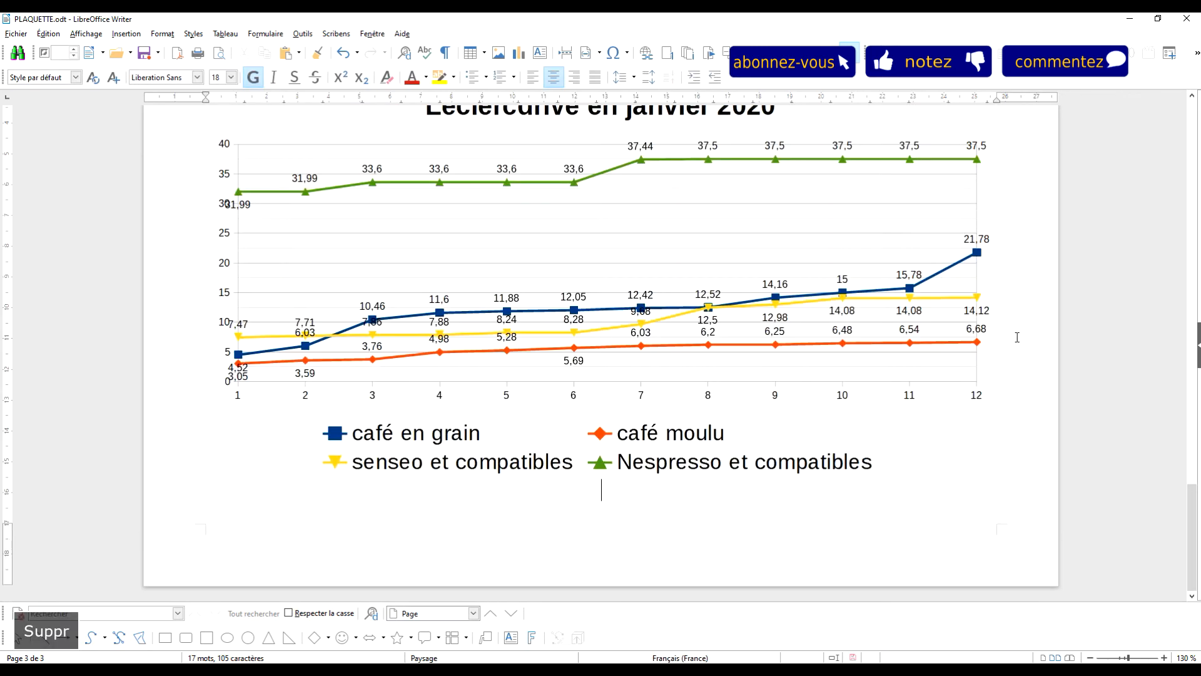
- Check the document's page layout in the multi-page print preview and close the preview
scroll(976, 360, "up", 2)
left_click(220, 54)
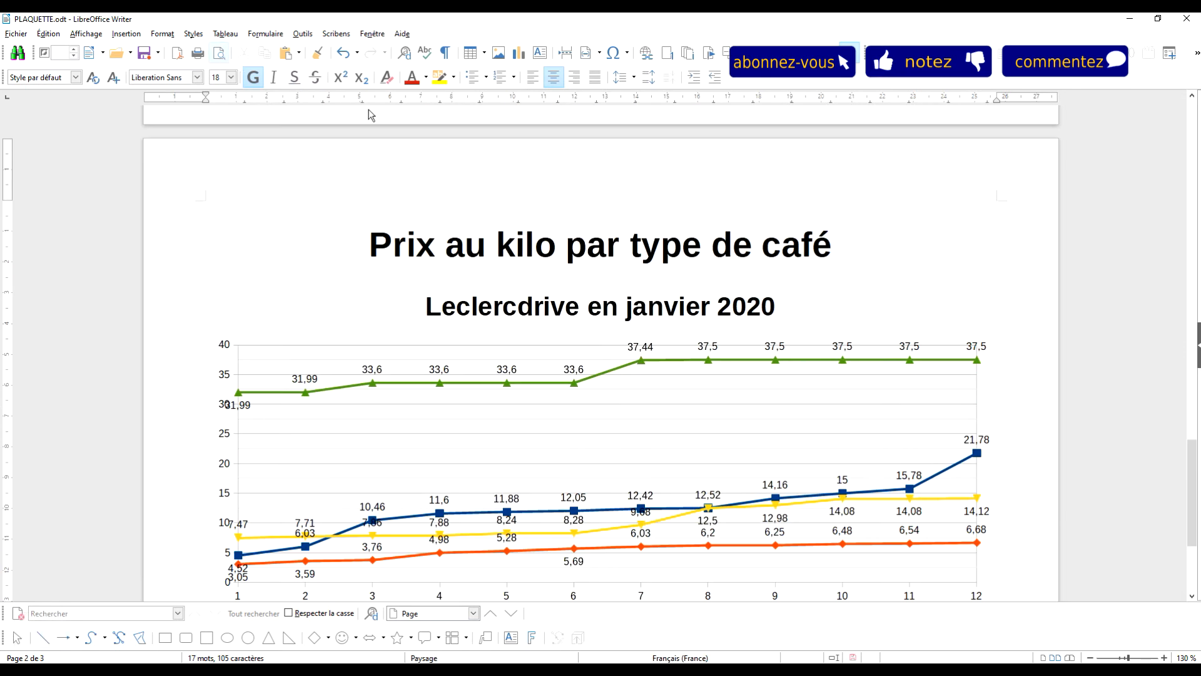
left_click(93, 79)
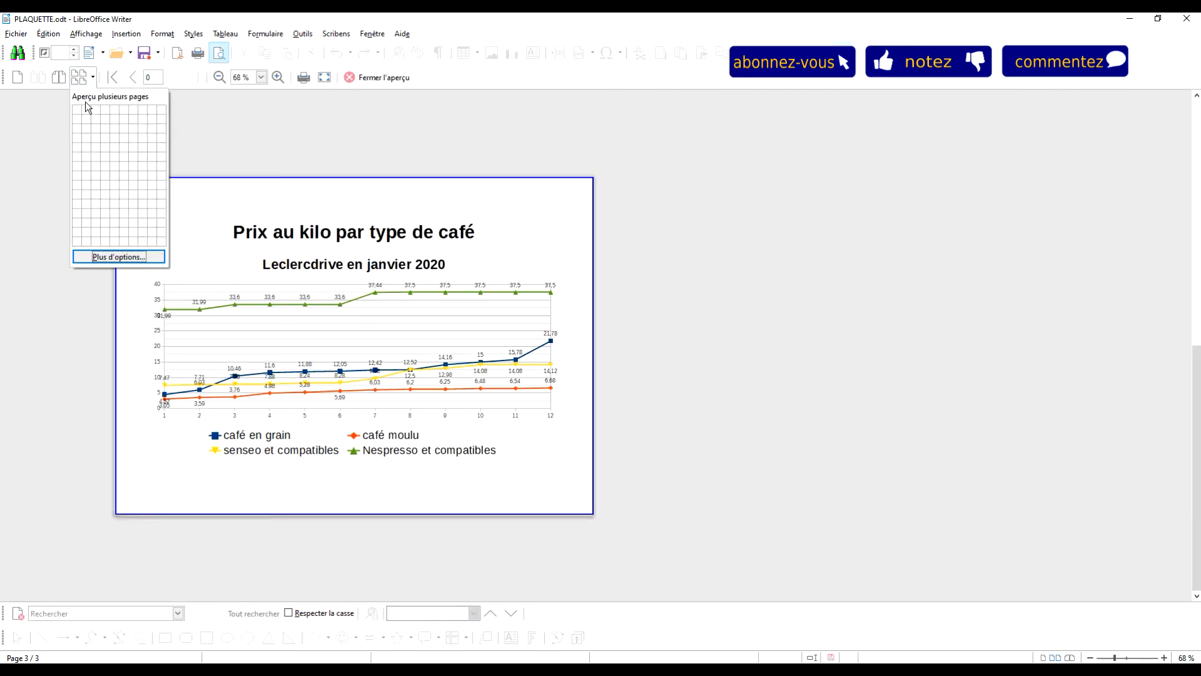
left_click(88, 110)
scroll(626, 294, "down", 1)
scroll(625, 294, "up", 1)
key("Escape")
- Try to remove the blank page between the tobacco page and the chart page, and undo the deletions
scroll(782, 312, "up", 10)
left_click(888, 272)
key("Delete")
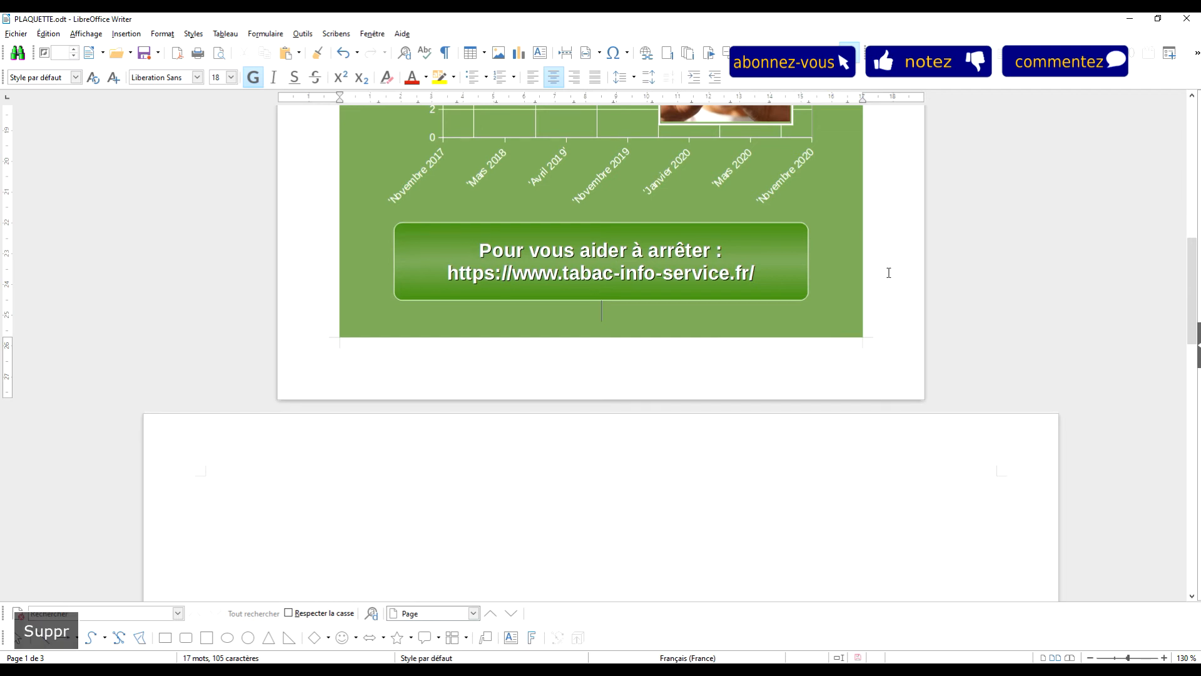
key("Delete")
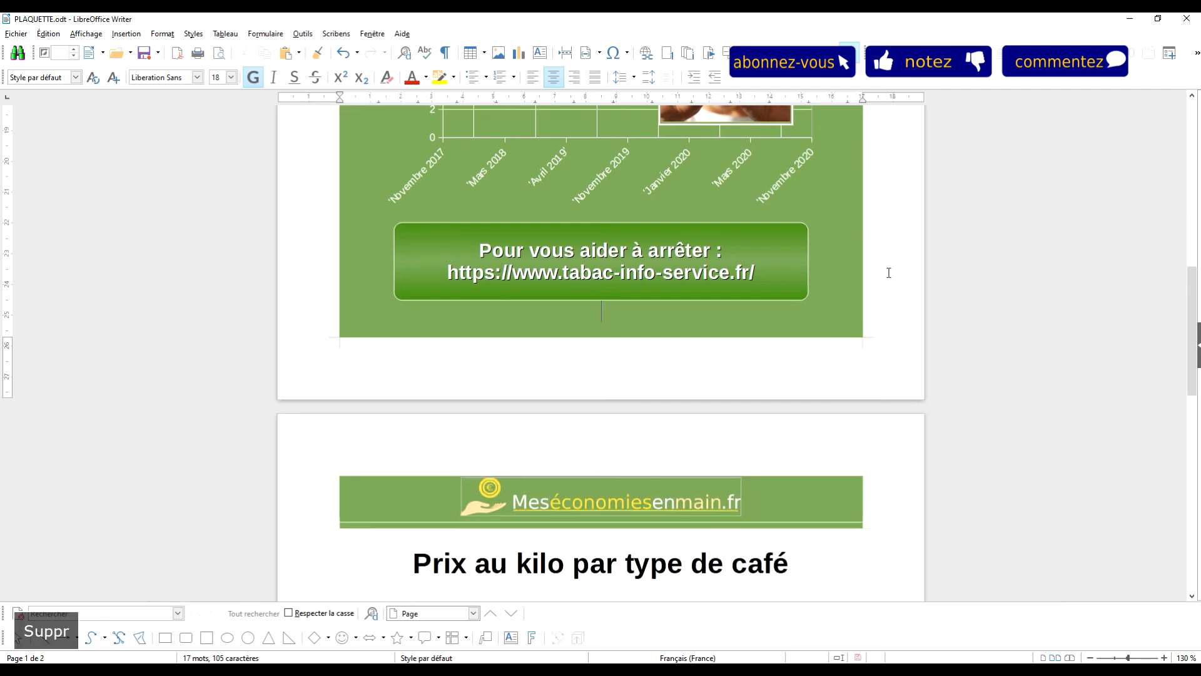
left_click(342, 52)
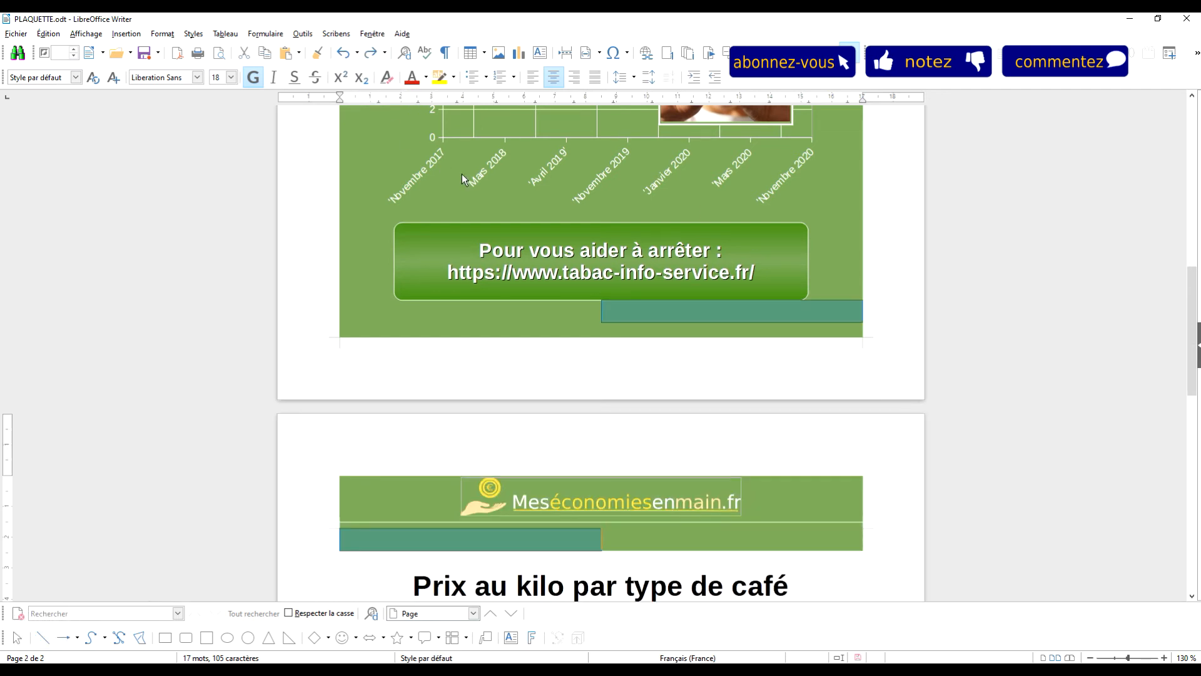
left_click(342, 53)
- Enlarge the chart on the landscape page to about 26,34 × 17,53 cm
scroll(729, 375, "down", 10)
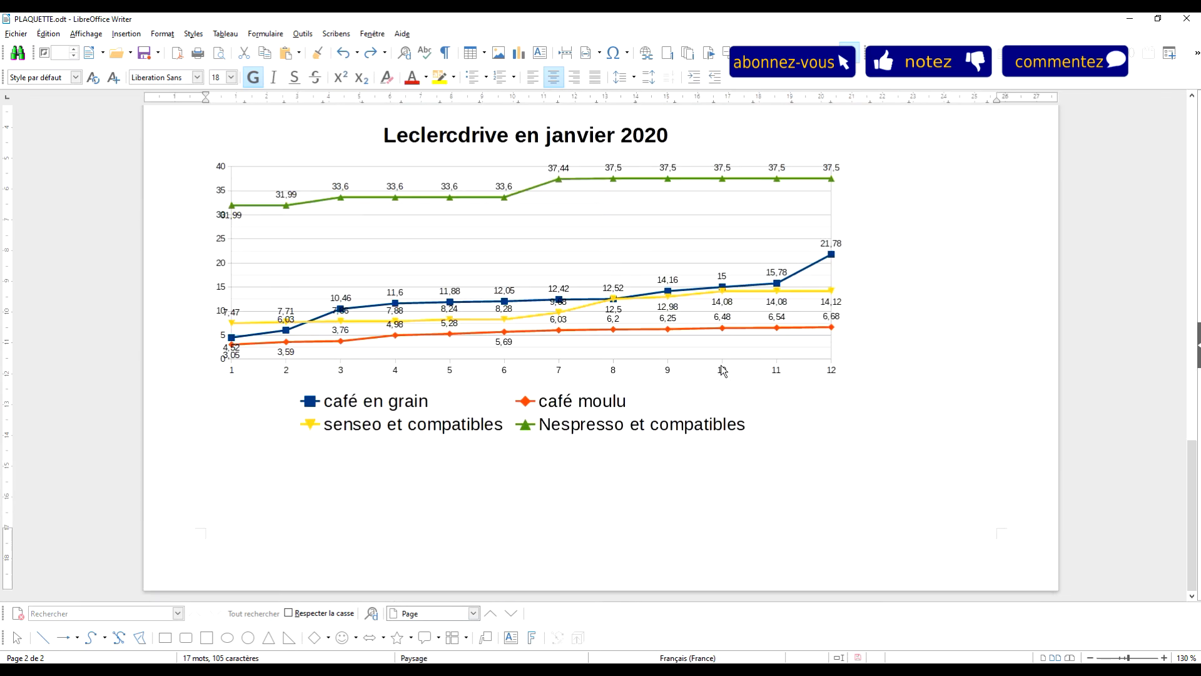
scroll(547, 333, "up", 8)
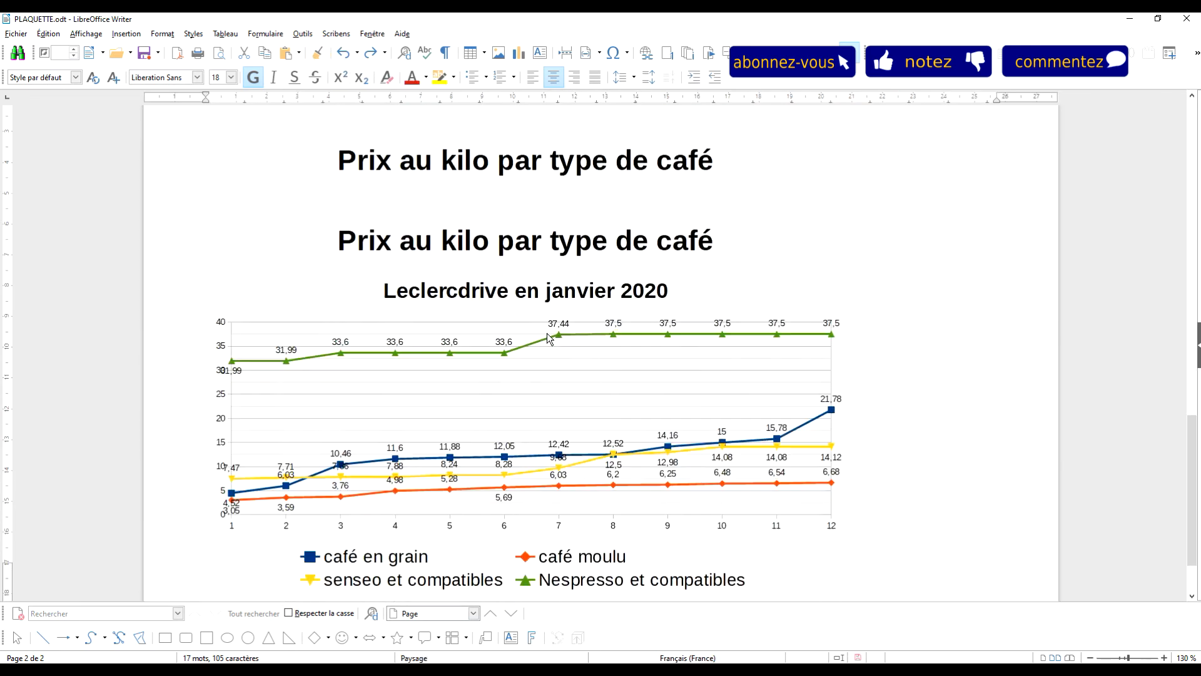
left_click(543, 421)
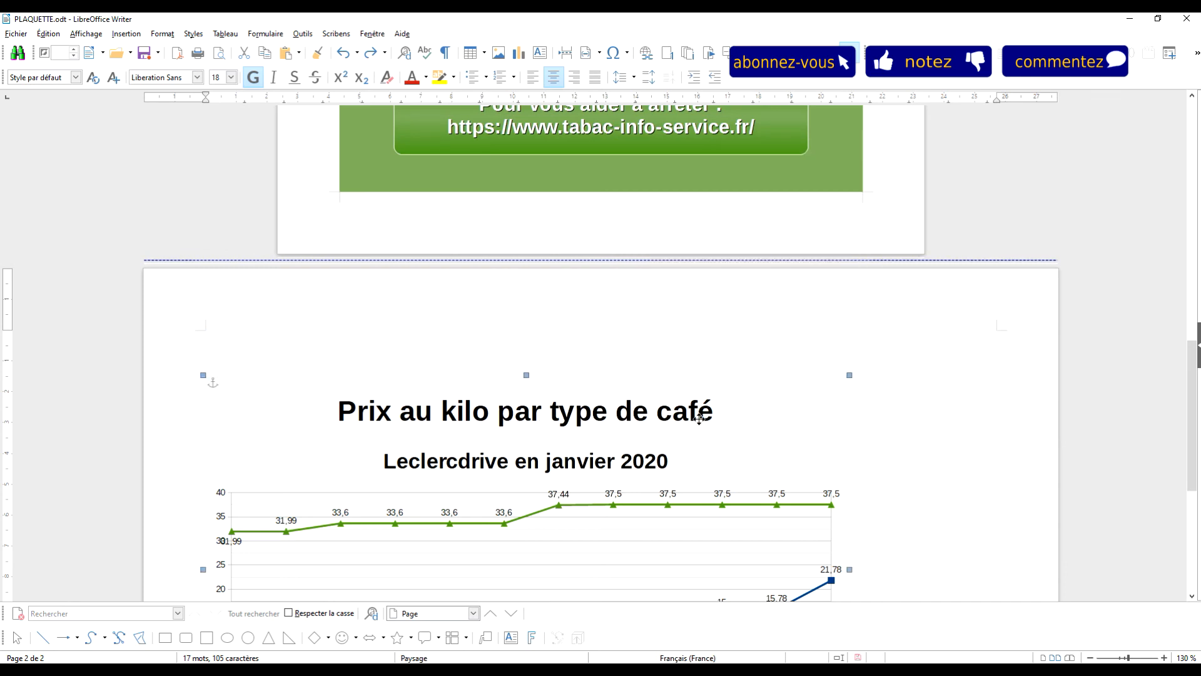
left_click_drag(849, 374, 963, 307)
scroll(1001, 387, "down", 7)
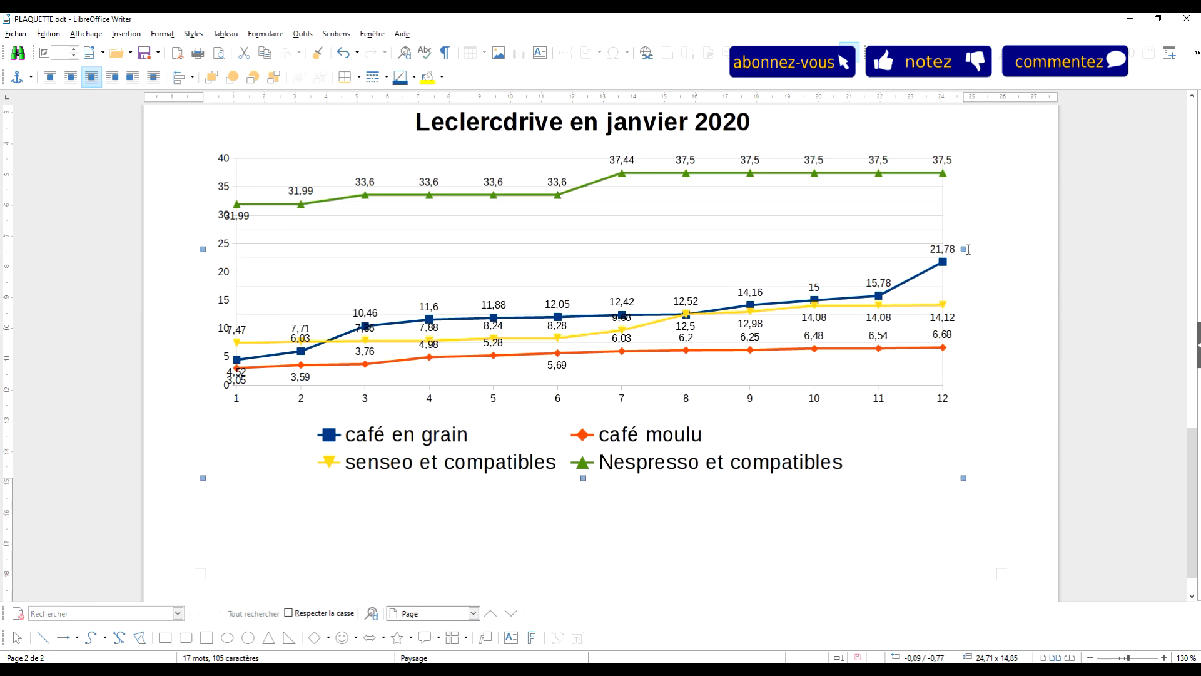
left_click_drag(965, 250, 1014, 249)
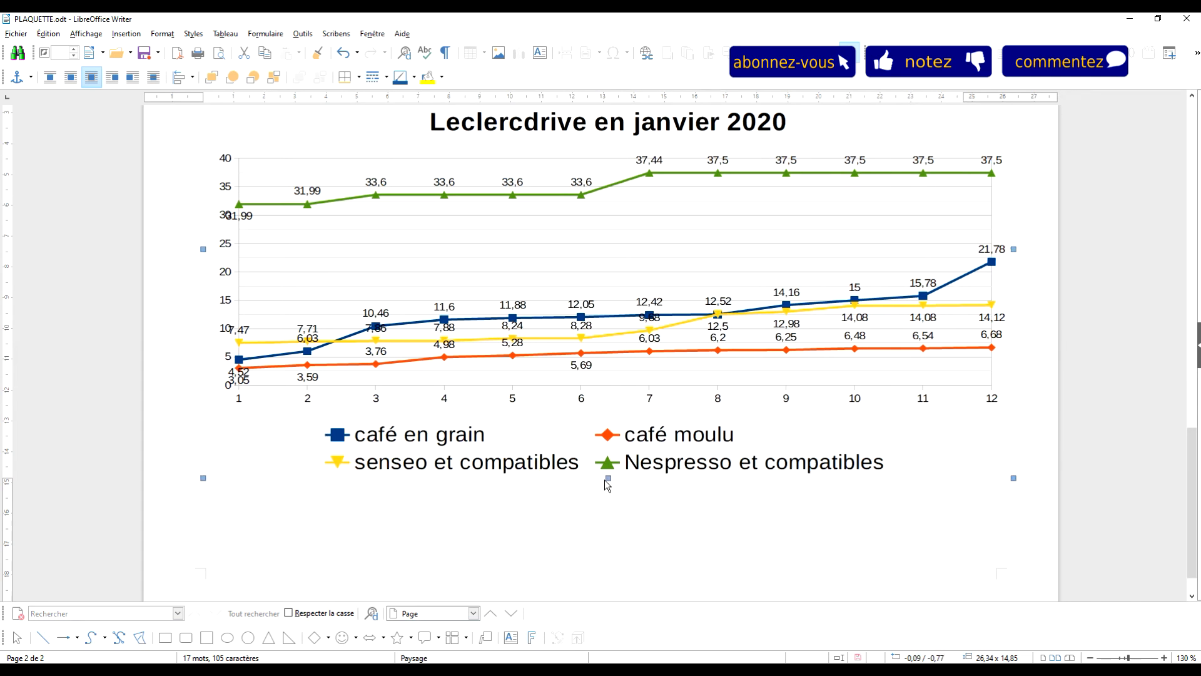
left_click_drag(601, 544, 601, 563)
- Check the tobacco page and the enlarged chart page side by side in print preview, and close the preview
left_click(219, 53)
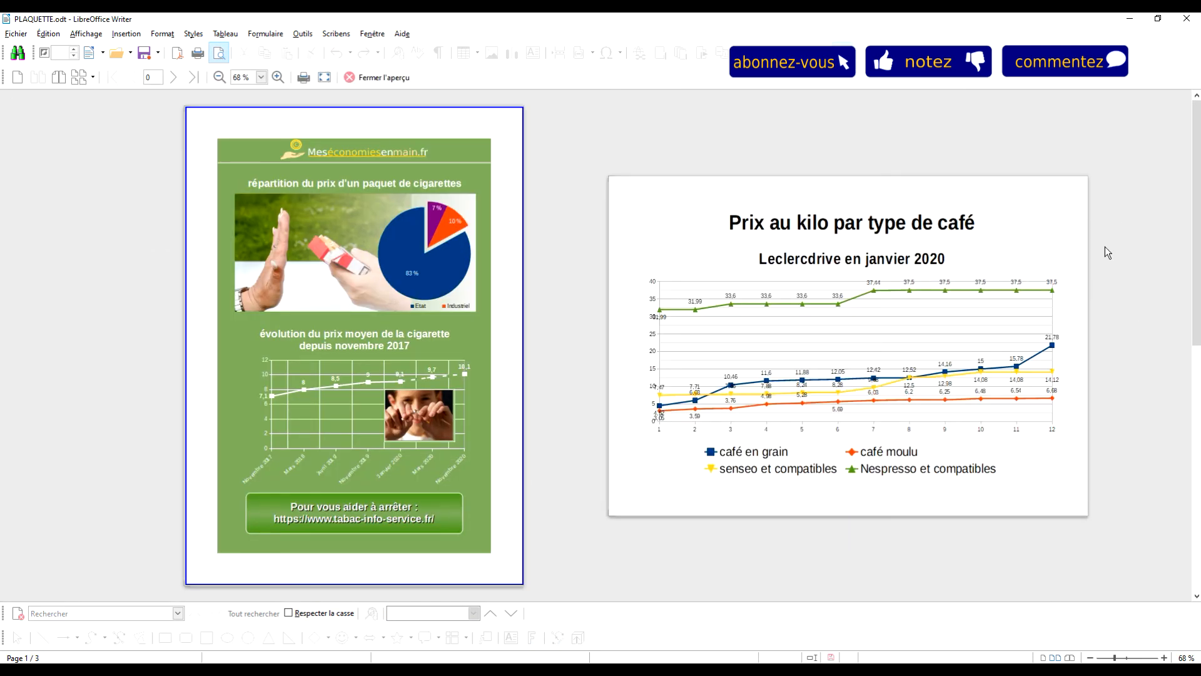
left_click(372, 72)
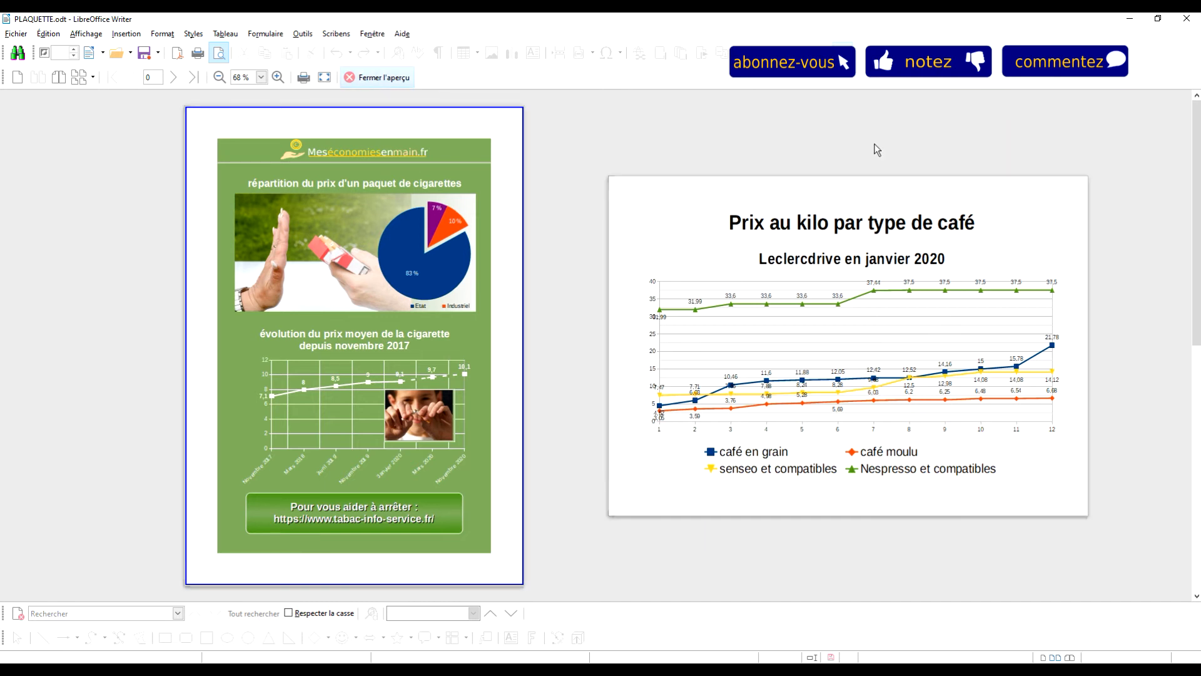
scroll(1018, 344, "down", 3)
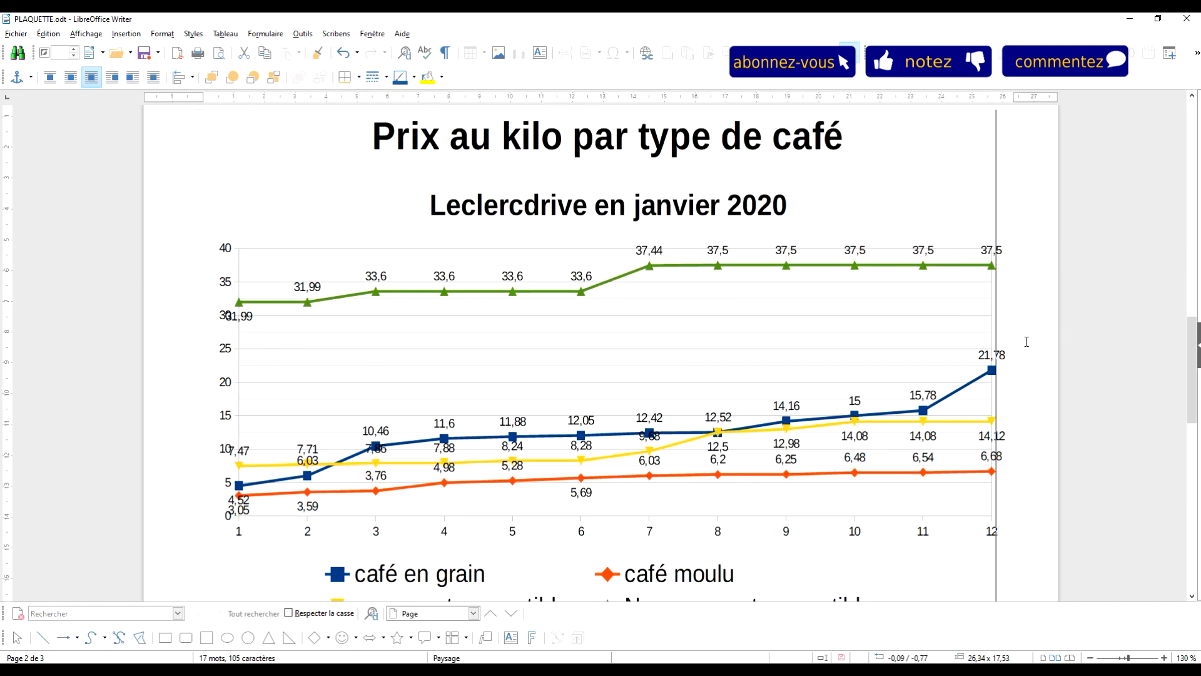
- Deselect the chart and insert the logo PNG image from the tabac folder on the chart page
left_click(1018, 344)
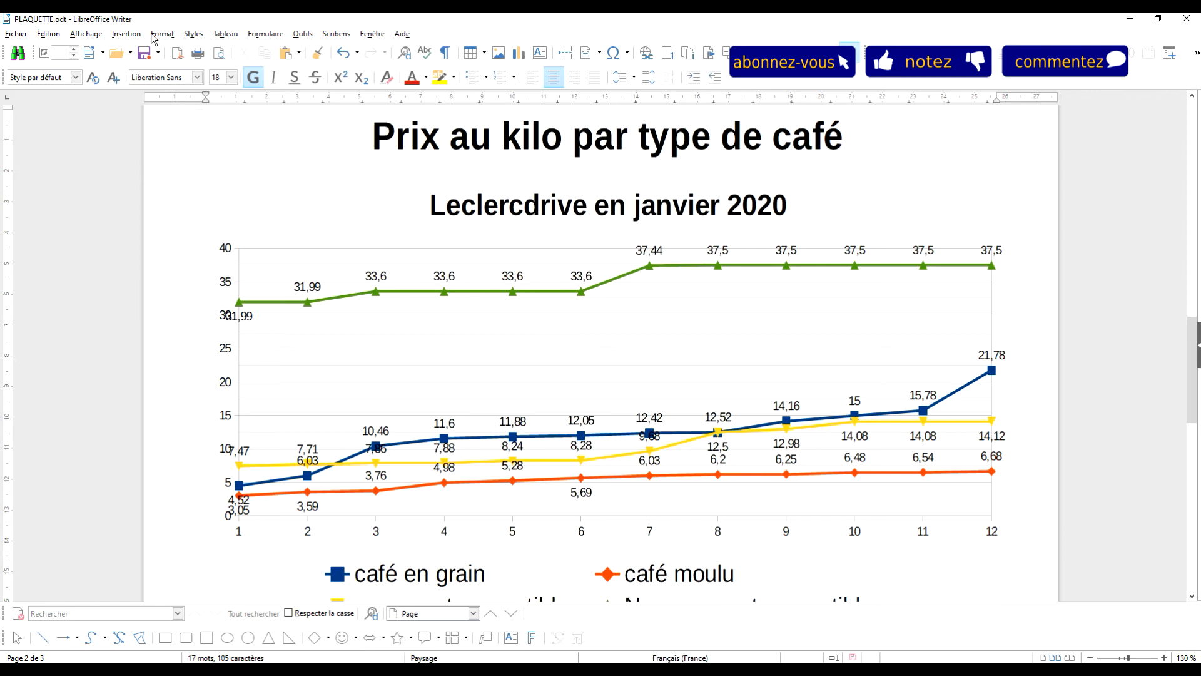
left_click(127, 33)
left_click(155, 86)
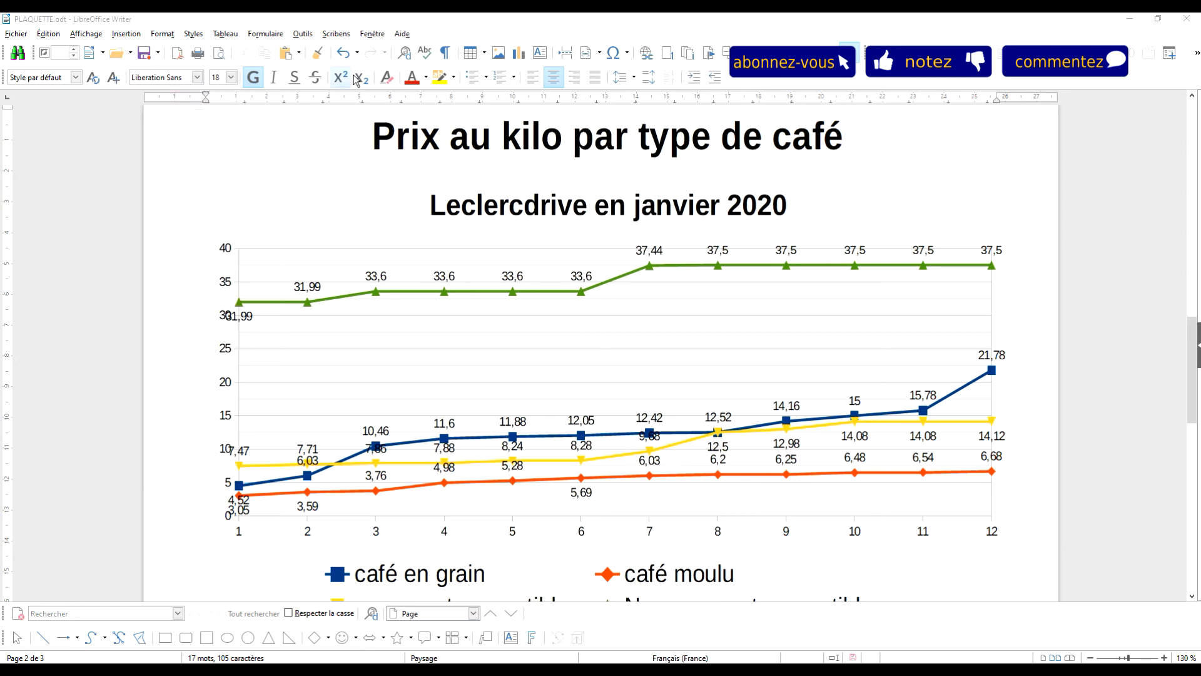
left_click(174, 114)
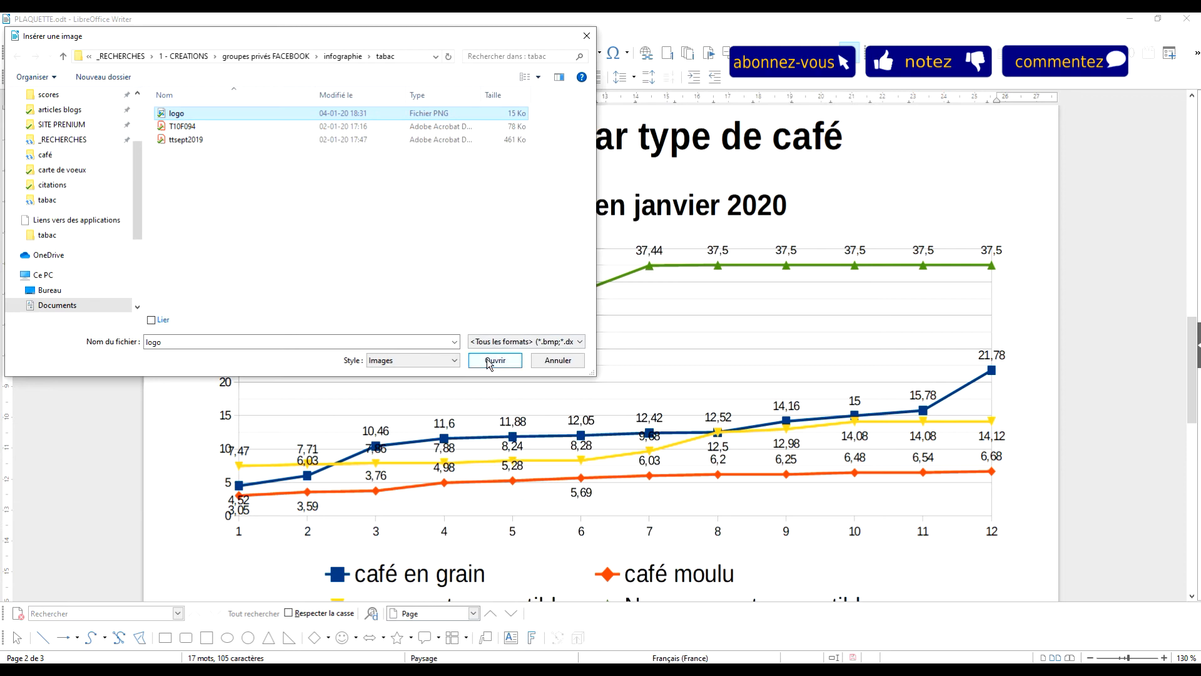
left_click(506, 363)
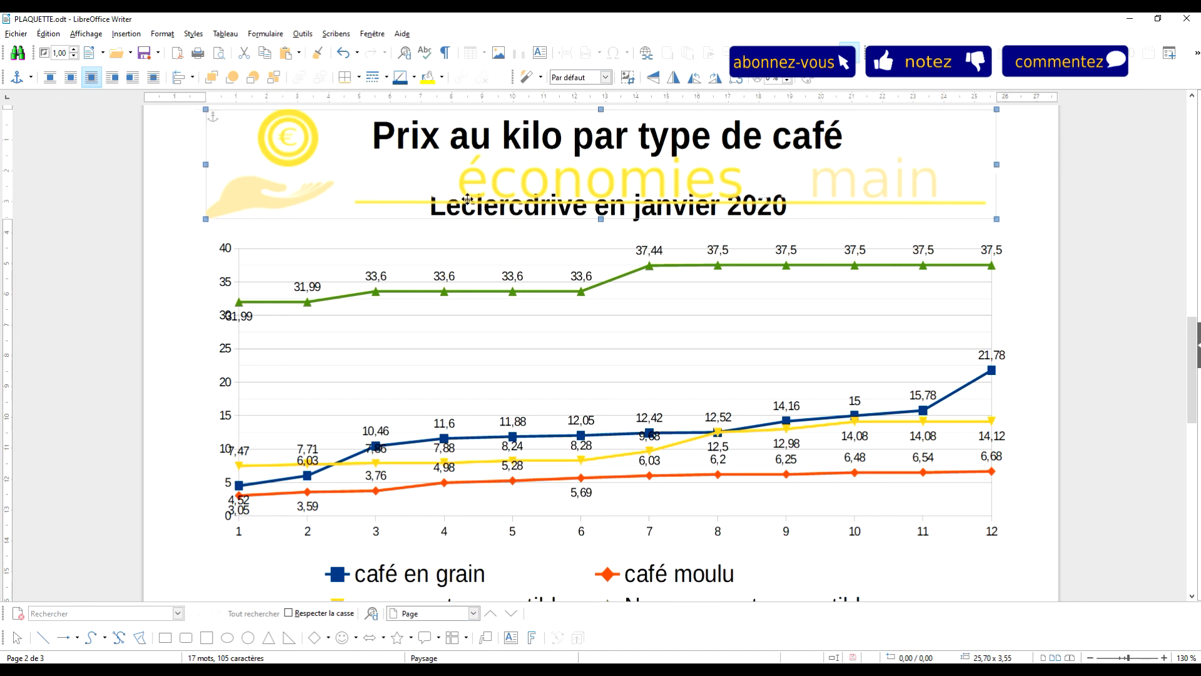
- Give the logo image a solid green background, hex 80ad5e, from the recently used colours
right_click(292, 176)
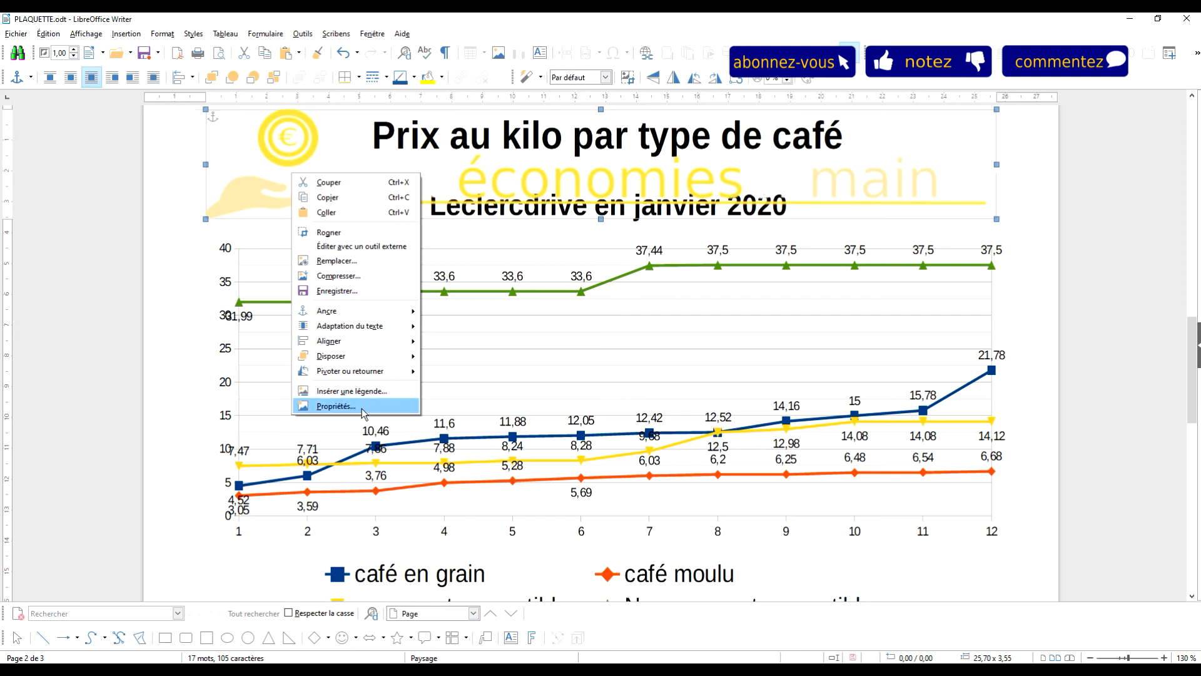
left_click(337, 406)
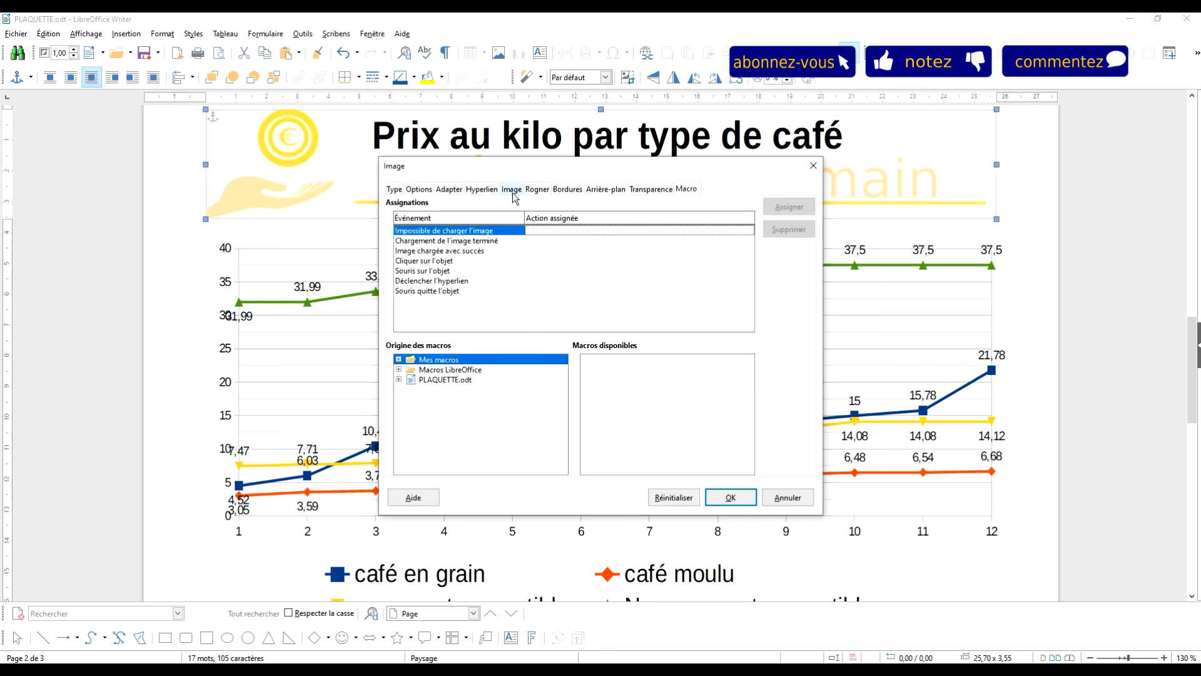
left_click(605, 189)
left_click(508, 213)
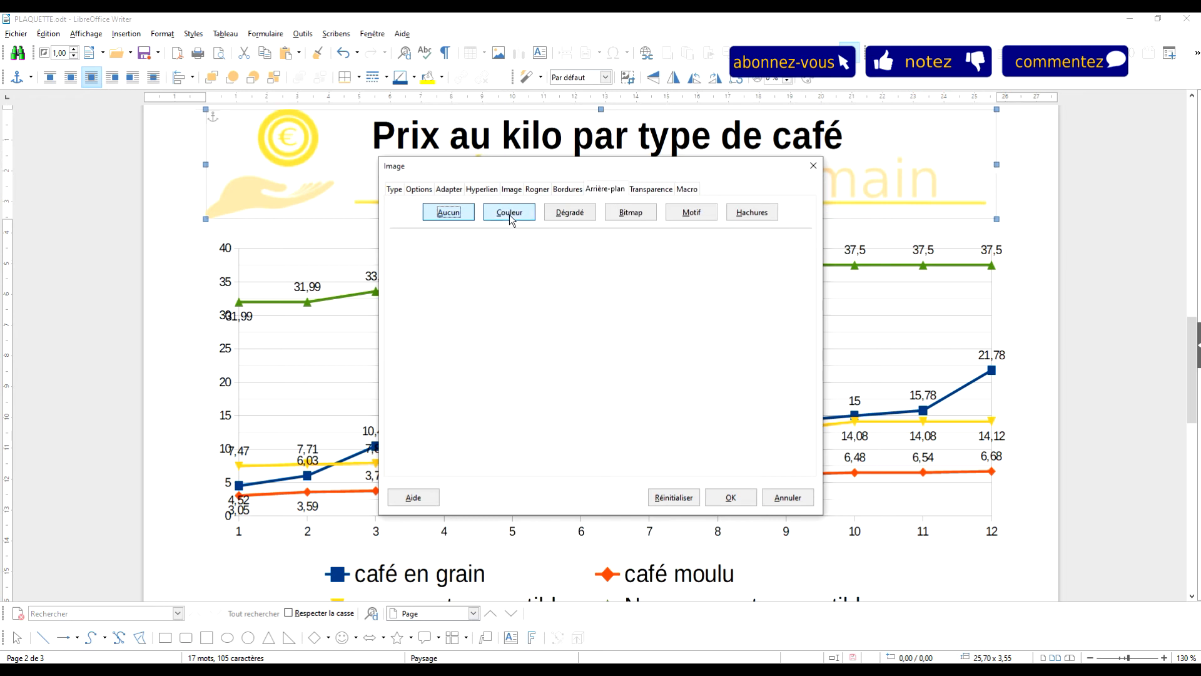
left_click(417, 399)
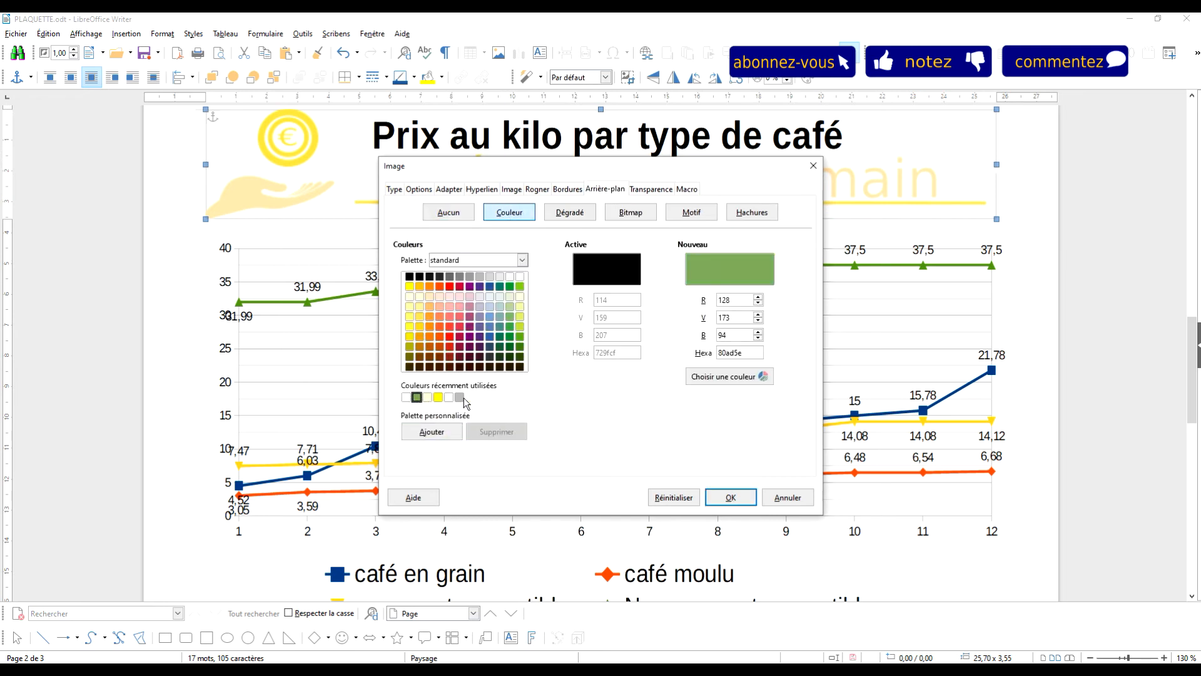
left_click(730, 497)
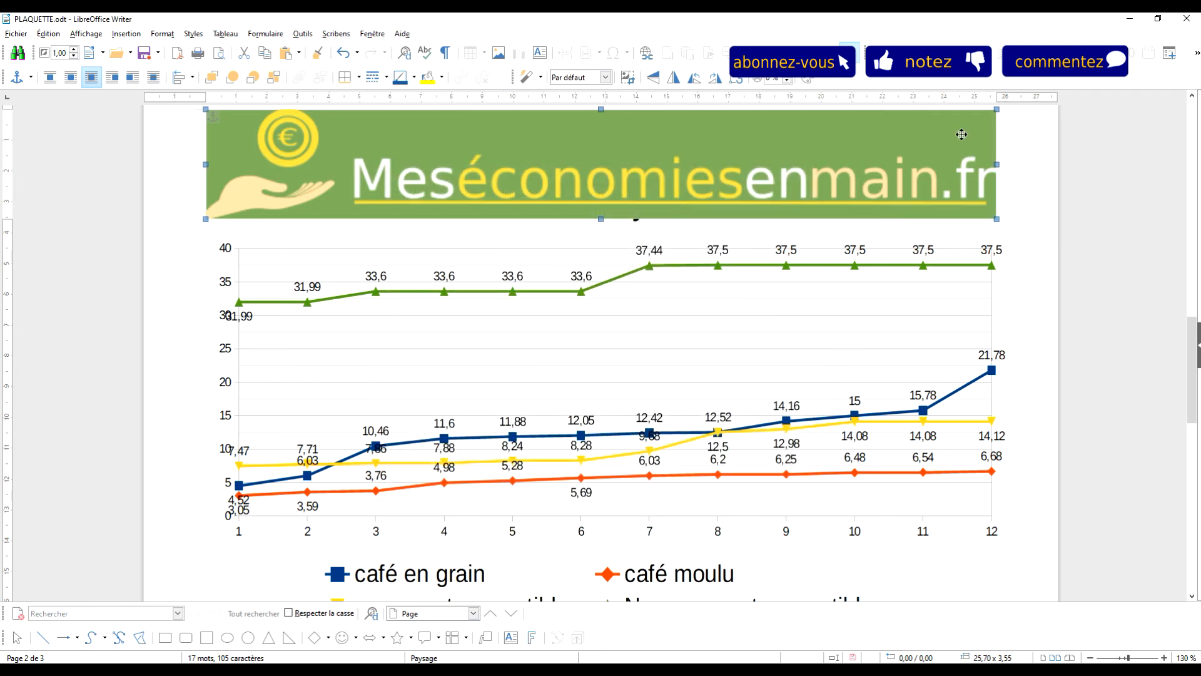
- Shrink the logo to about 7,83 × 1,08 cm and move it onto the chart's plot area
left_click_drag(997, 110, 568, 151)
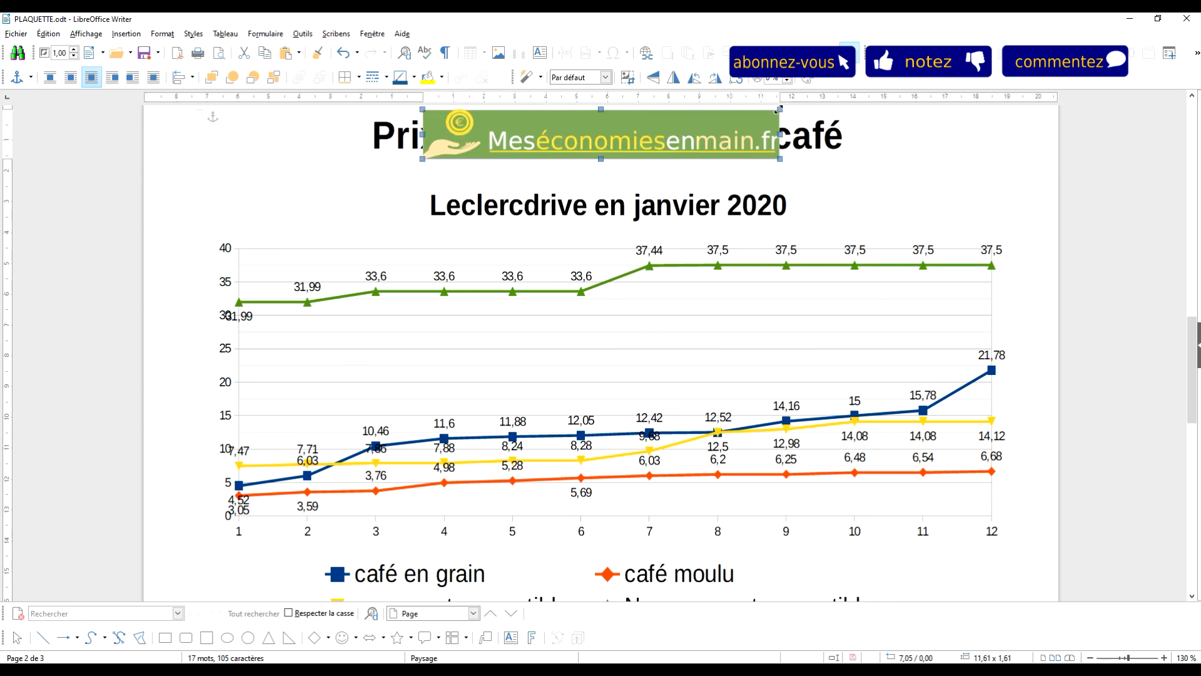
left_click_drag(779, 110, 485, 522)
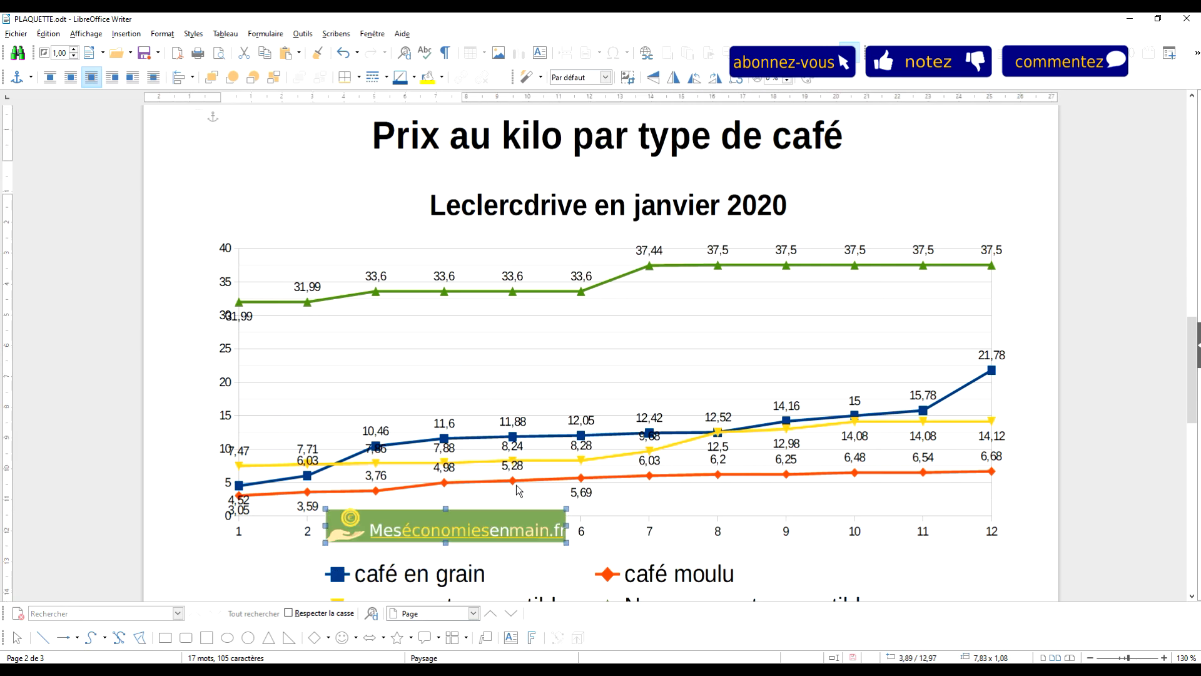
scroll(578, 362, "down", 1)
scroll(578, 362, "down", 4)
left_click_drag(463, 326, 754, 152)
scroll(959, 327, "up", 7)
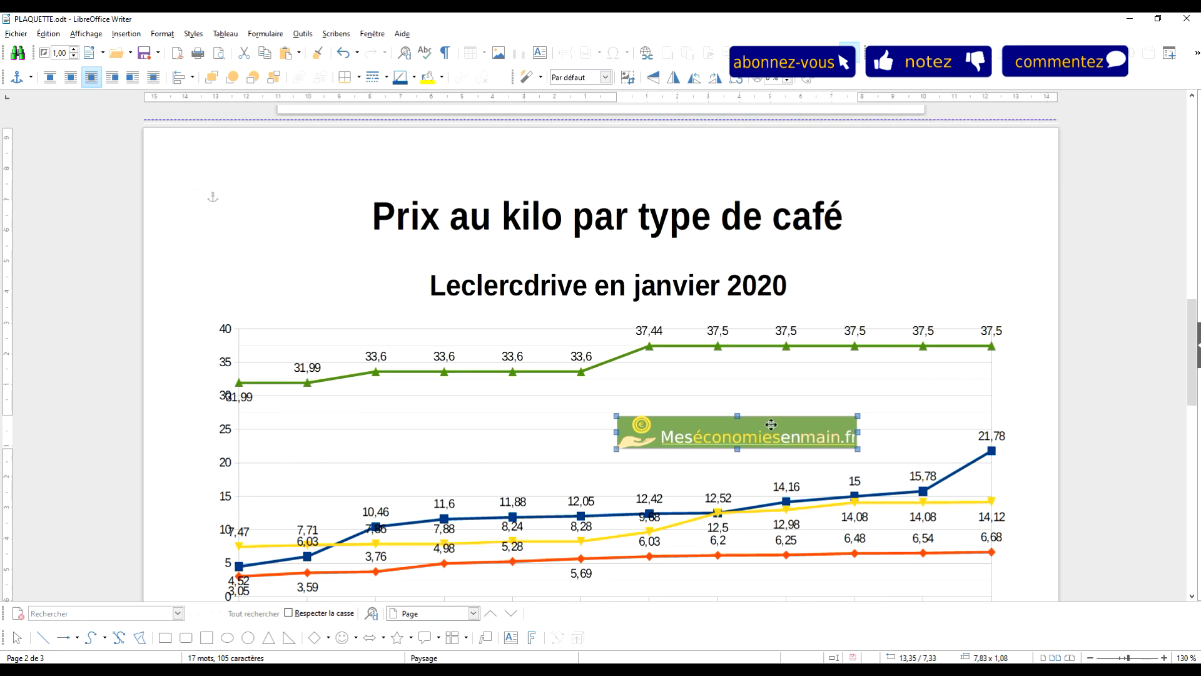
- Place the logo in the empty middle of the chart, between the Nespresso and café en grain lines, and deselect it
left_click_drag(531, 261, 376, 254)
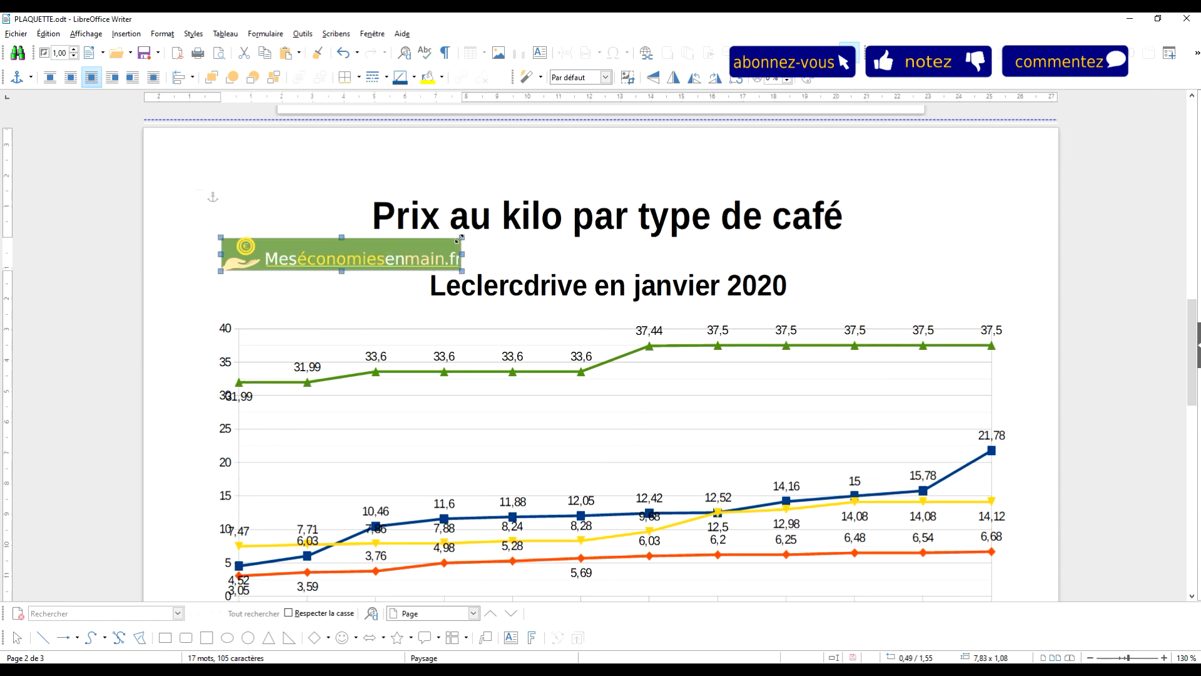
left_click_drag(380, 258, 652, 383)
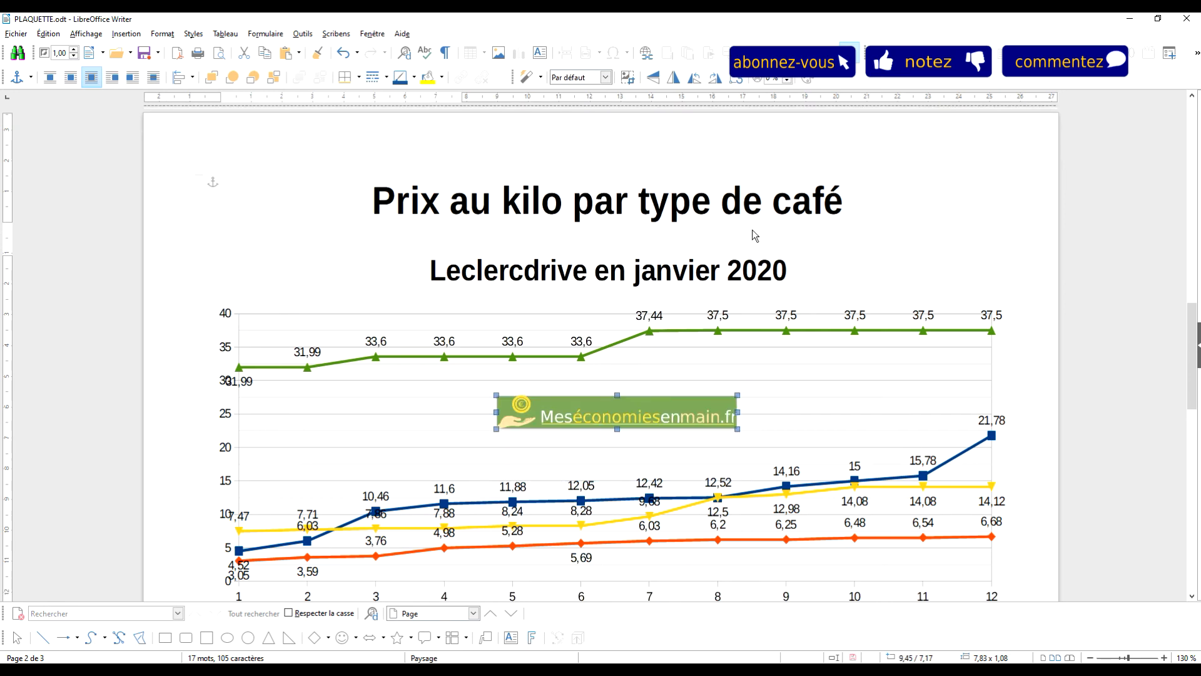
left_click(1028, 212)
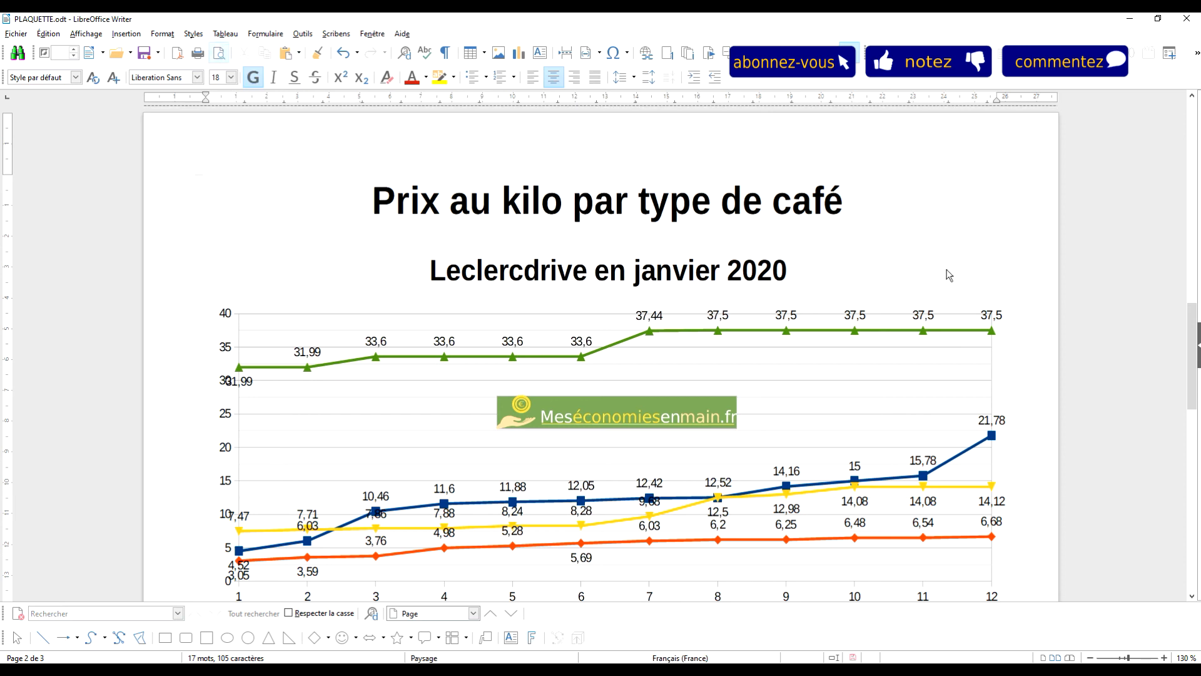
- Check the pages in print preview, and add a thin black full box border to the Paysage page style
key("ctrl+shift+o")
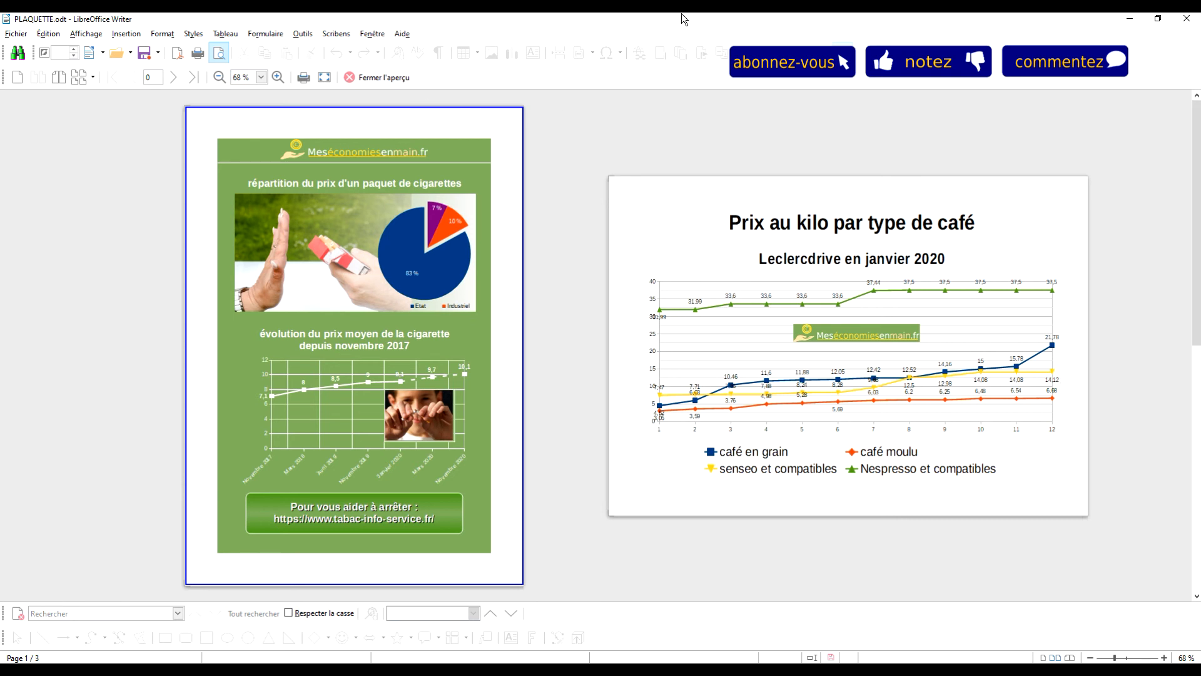
left_click(378, 77)
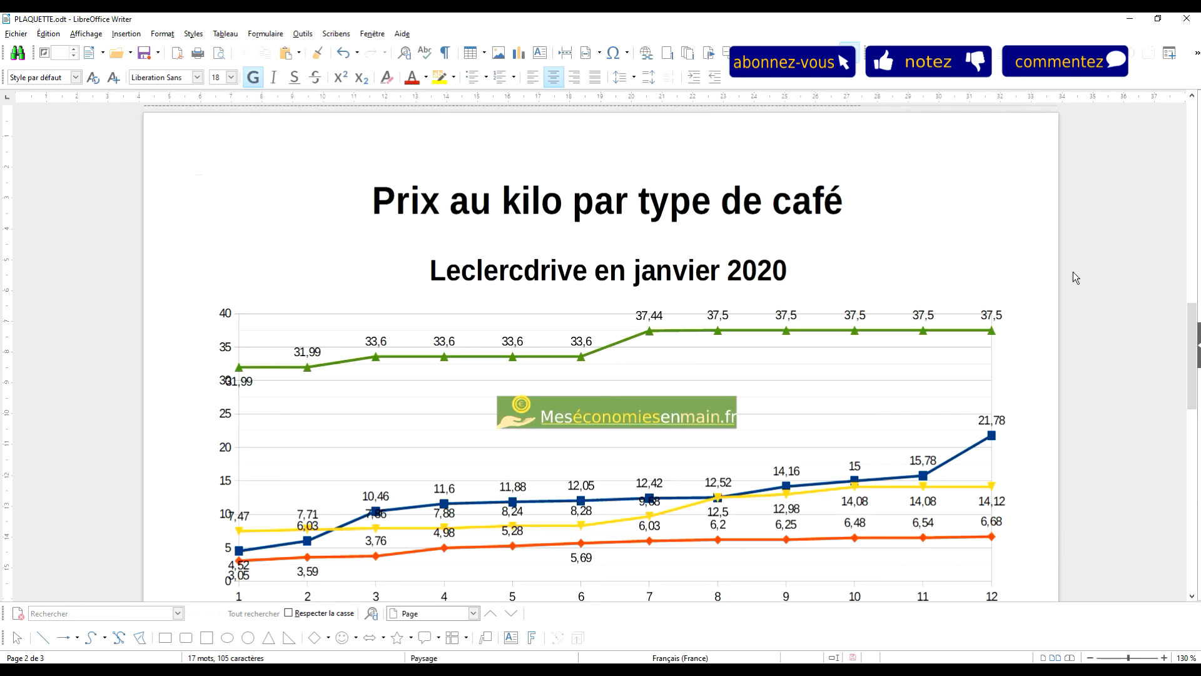
right_click(1010, 238)
left_click(1042, 417)
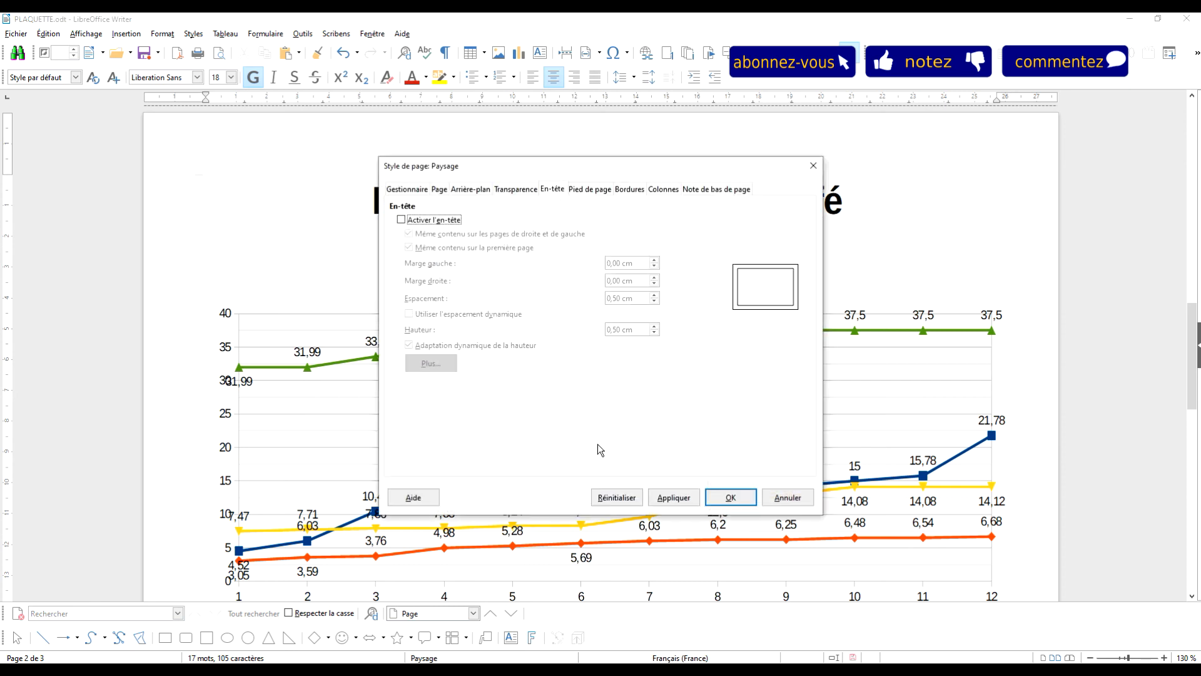
left_click(625, 191)
left_click(418, 236)
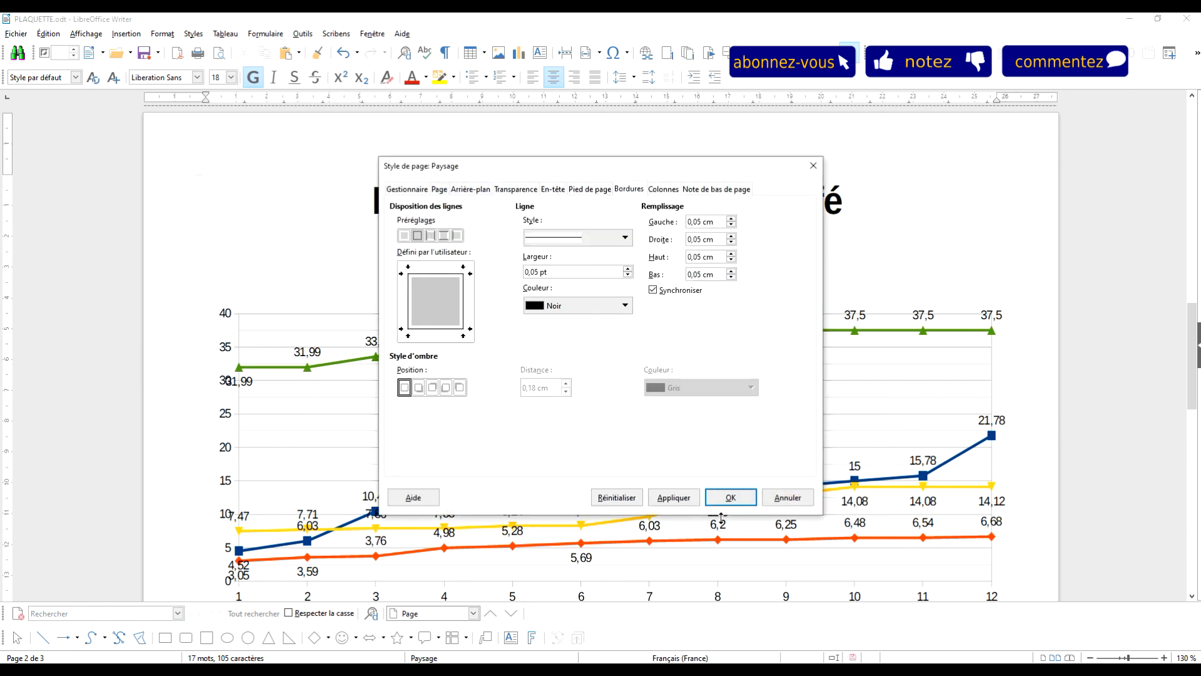
left_click(726, 498)
- Shrink the coffee chart to about 24,28 × 16,16 cm and move it up inside the page border
scroll(1014, 274, "down", 3)
scroll(1016, 273, "down", 3)
scroll(1016, 273, "up", 4)
left_click(907, 361)
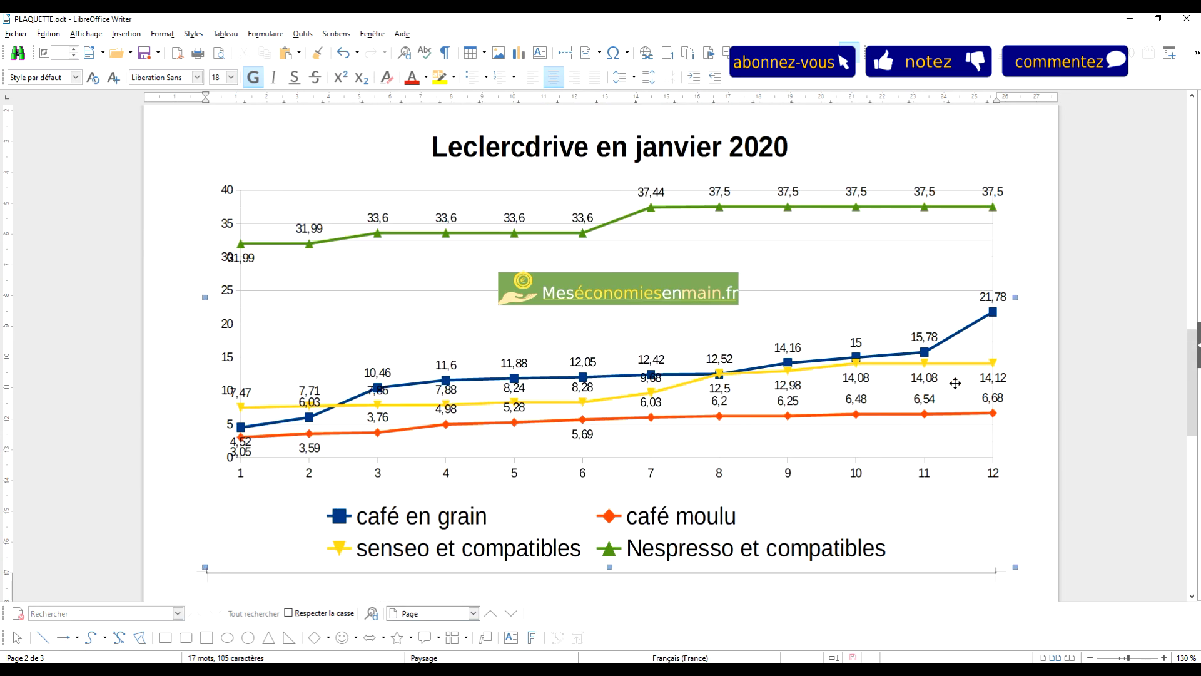
left_click_drag(1015, 567, 950, 525)
left_click_drag(882, 252, 871, 212)
- Centre the chart horizontally and vertically relative to the sheet edge (Bord de la feuille) in its object properties
right_click(844, 216)
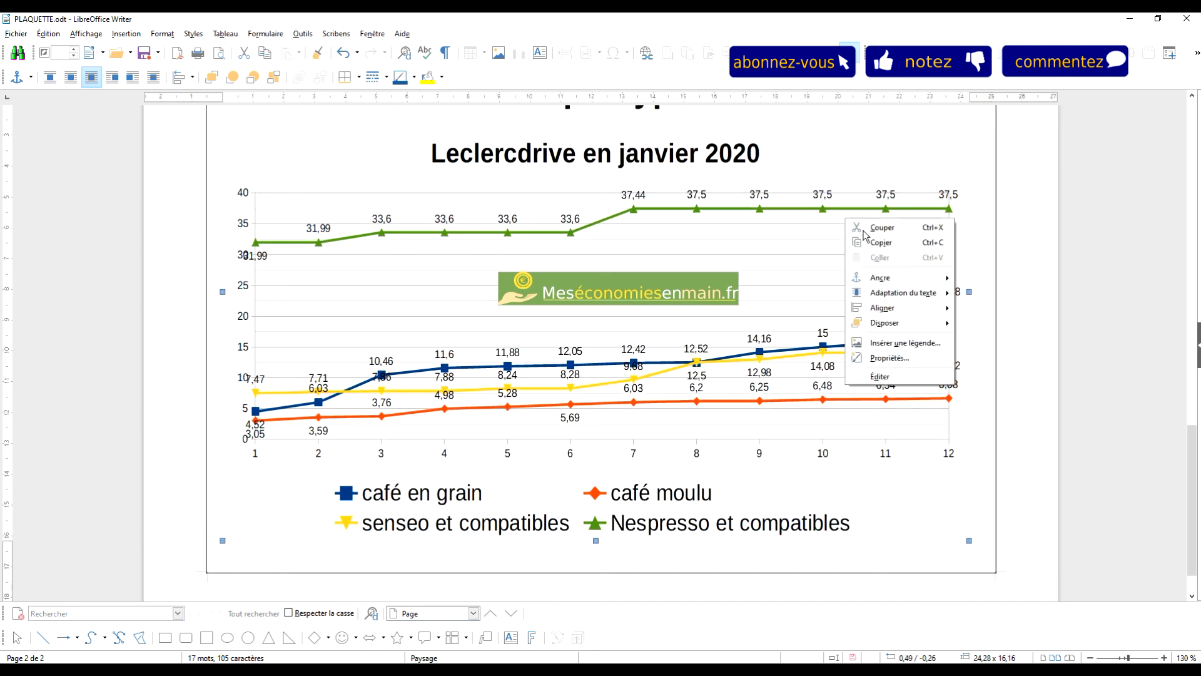
left_click(900, 357)
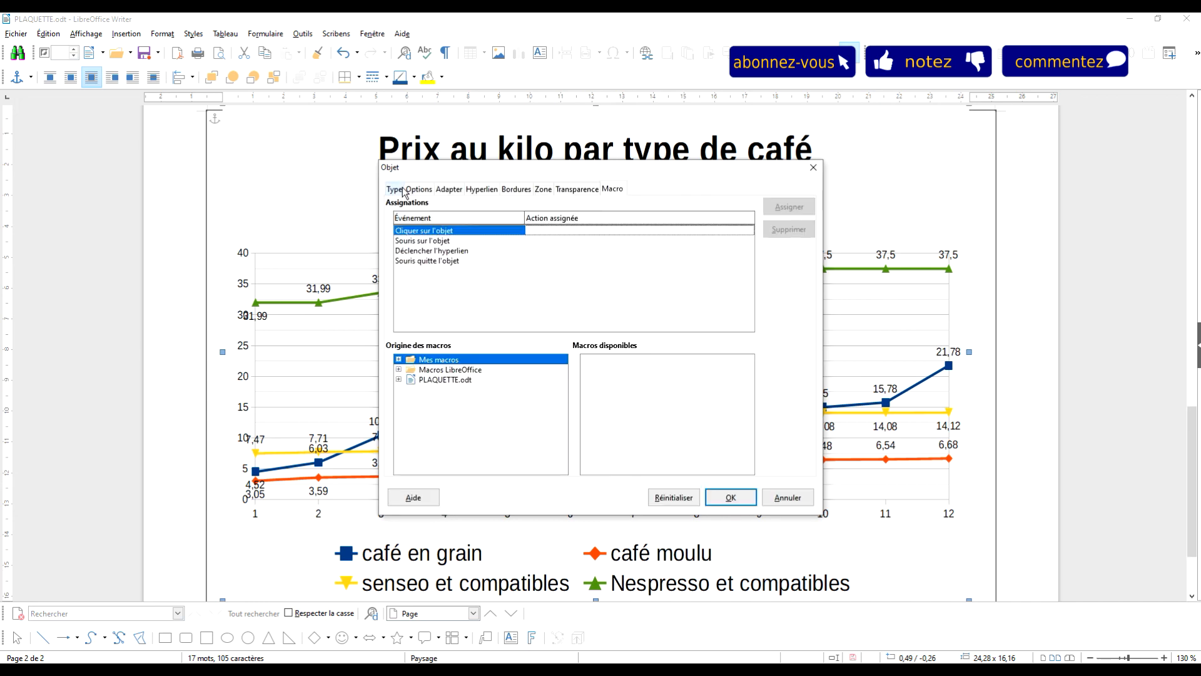
left_click(395, 189)
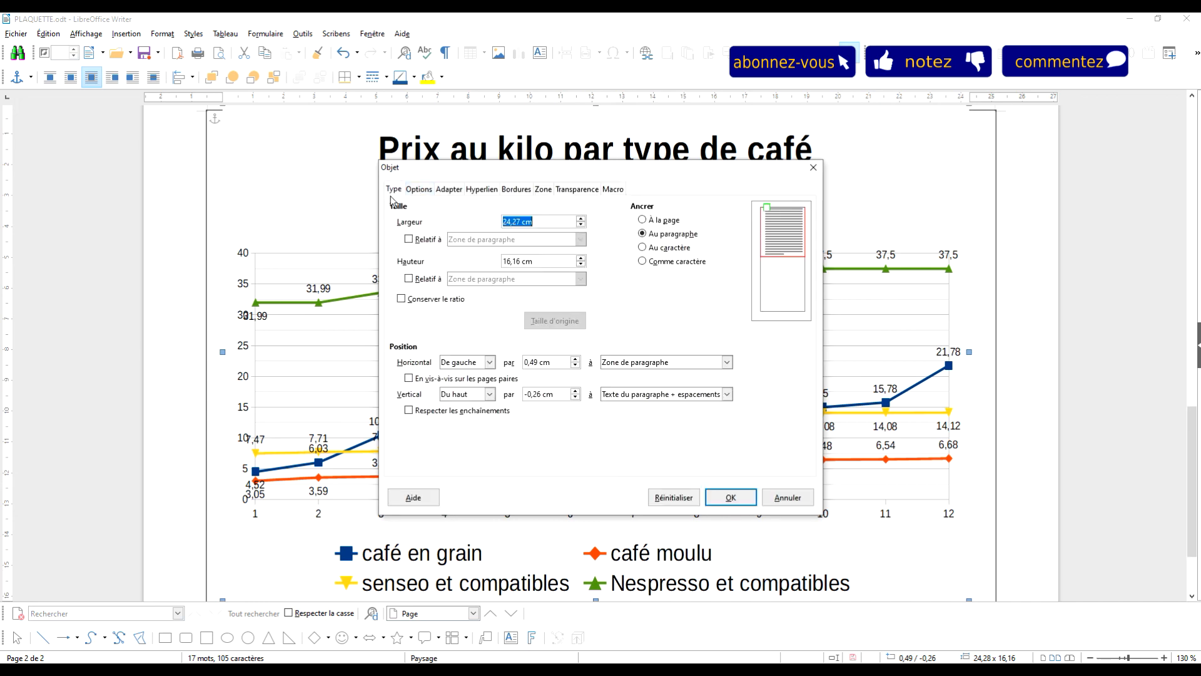
left_click(475, 362)
left_click(469, 396)
left_click(726, 362)
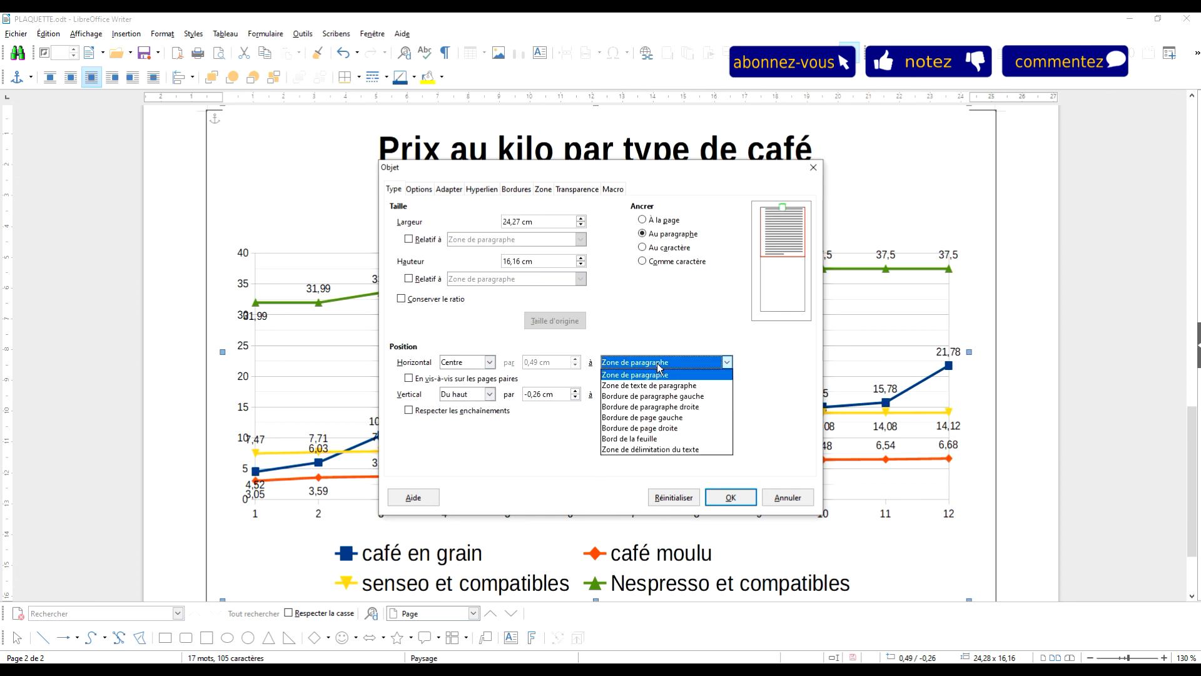
left_click(648, 440)
left_click(488, 394)
left_click(472, 428)
left_click(679, 393)
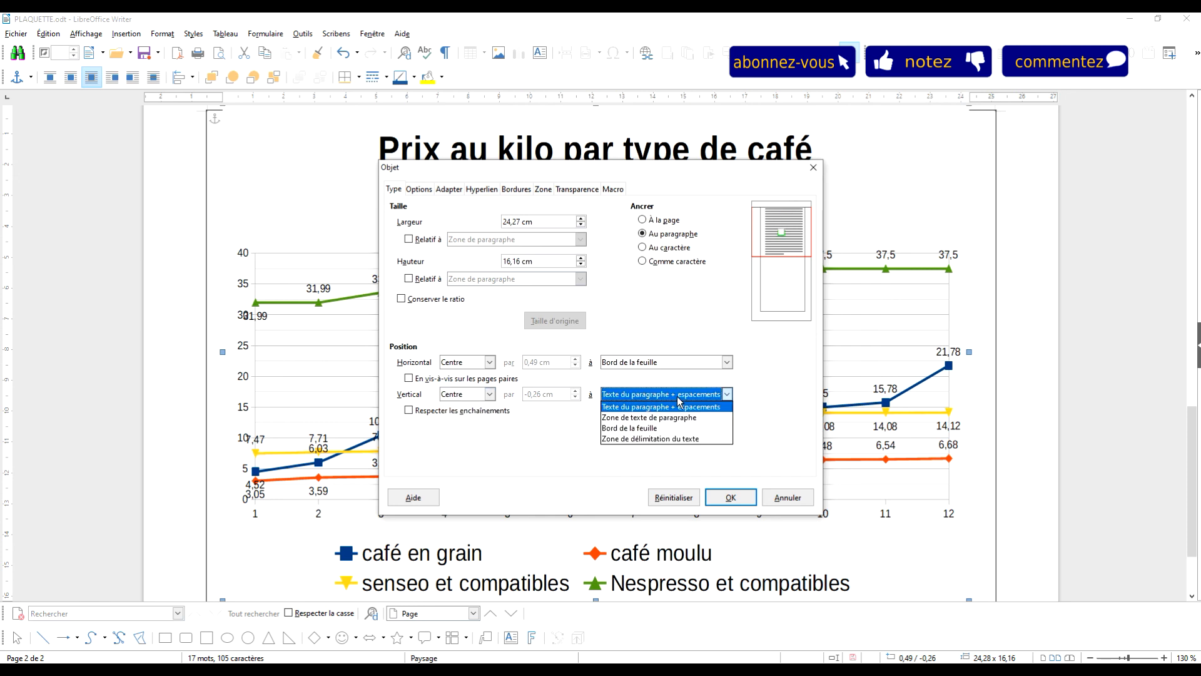
left_click(659, 433)
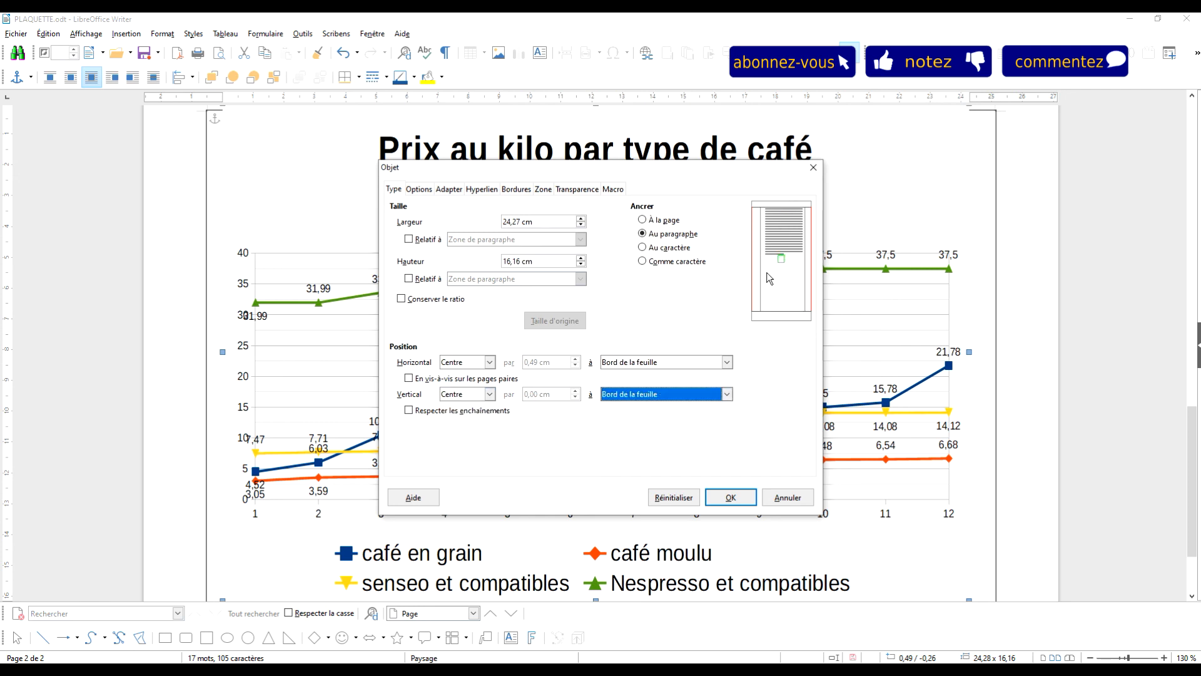
left_click(730, 497)
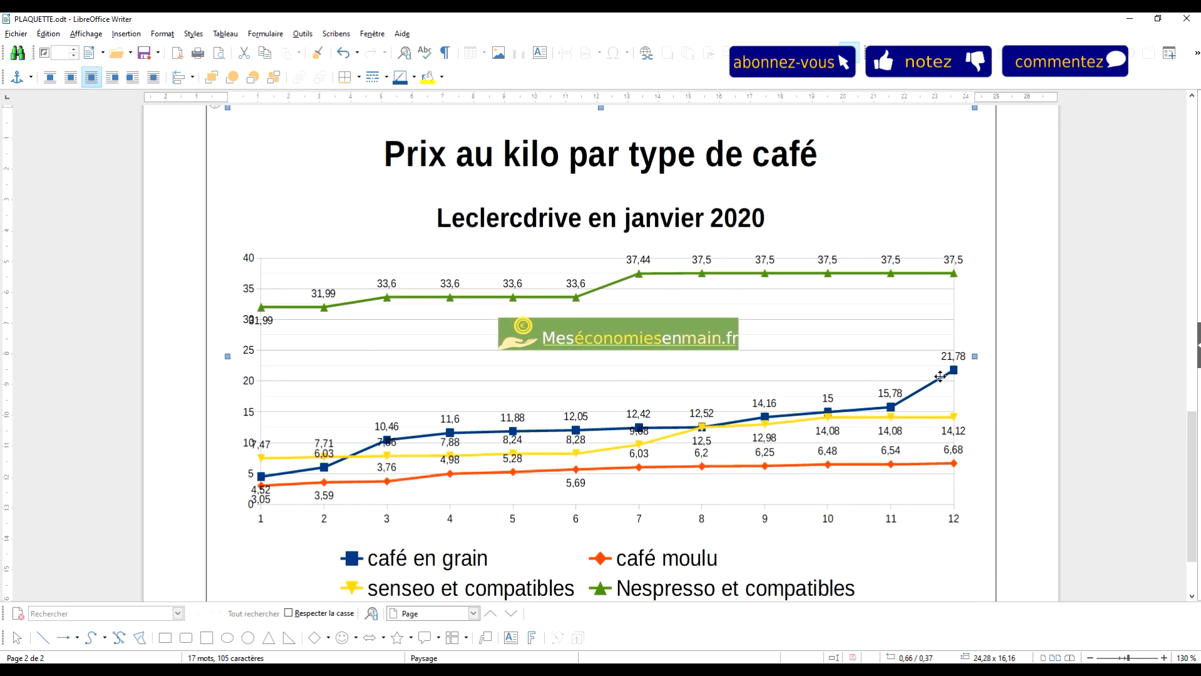
- Review the bordered page, and preview the document in a 1 x 1 page layout at the coffee chart page
scroll(1001, 373, "up", 3)
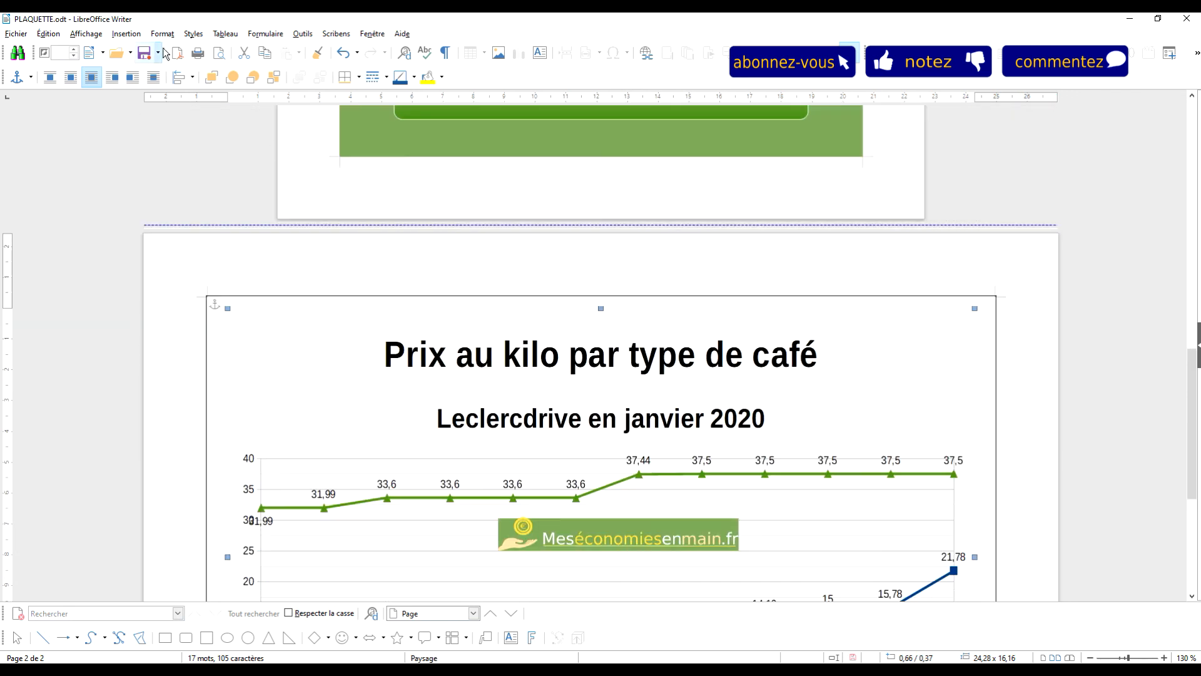
scroll(807, 350, "down", 4)
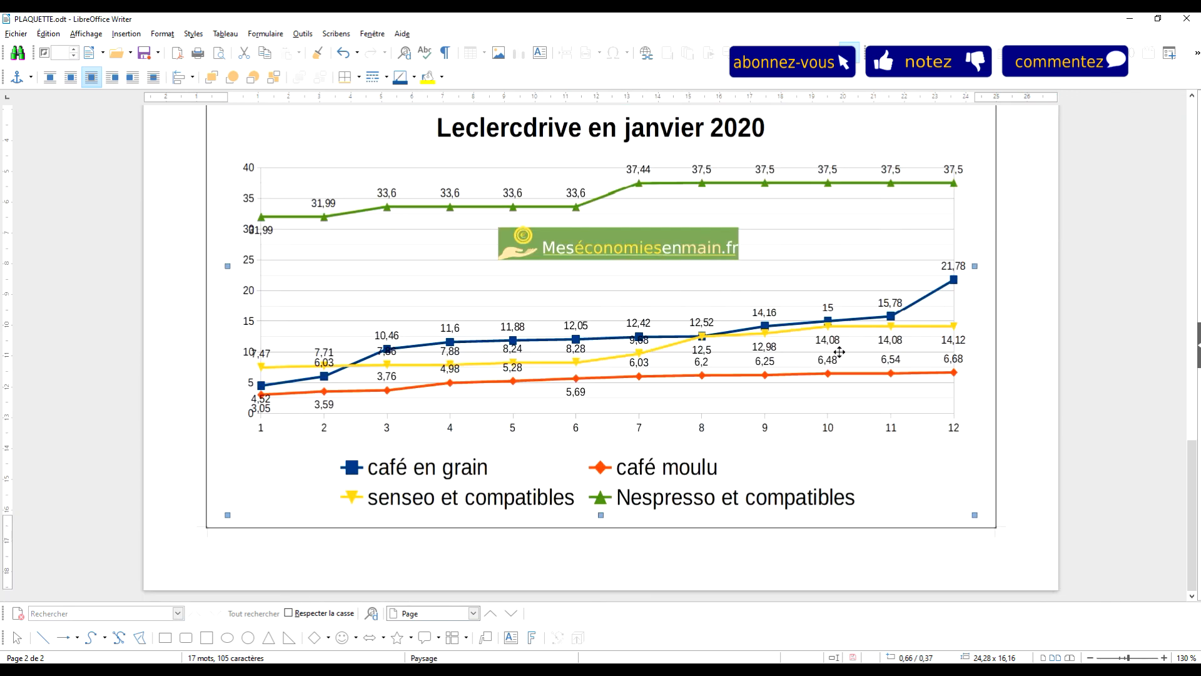
scroll(839, 352, "up", 3)
left_click(224, 56)
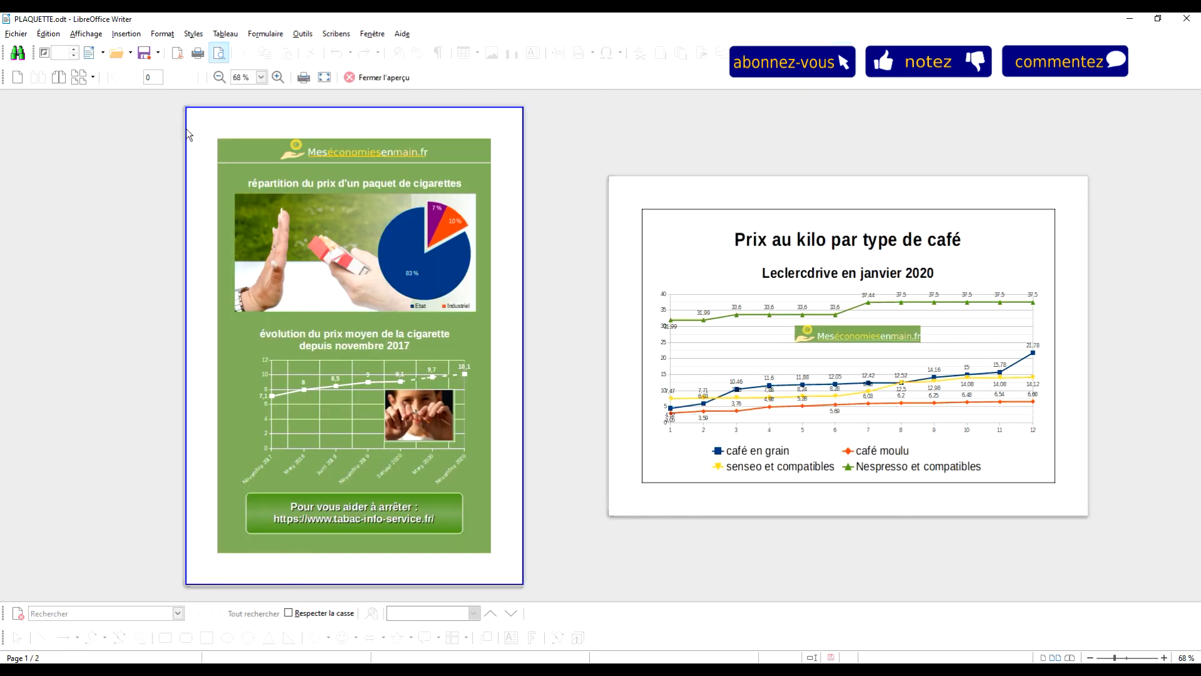
left_click(96, 80)
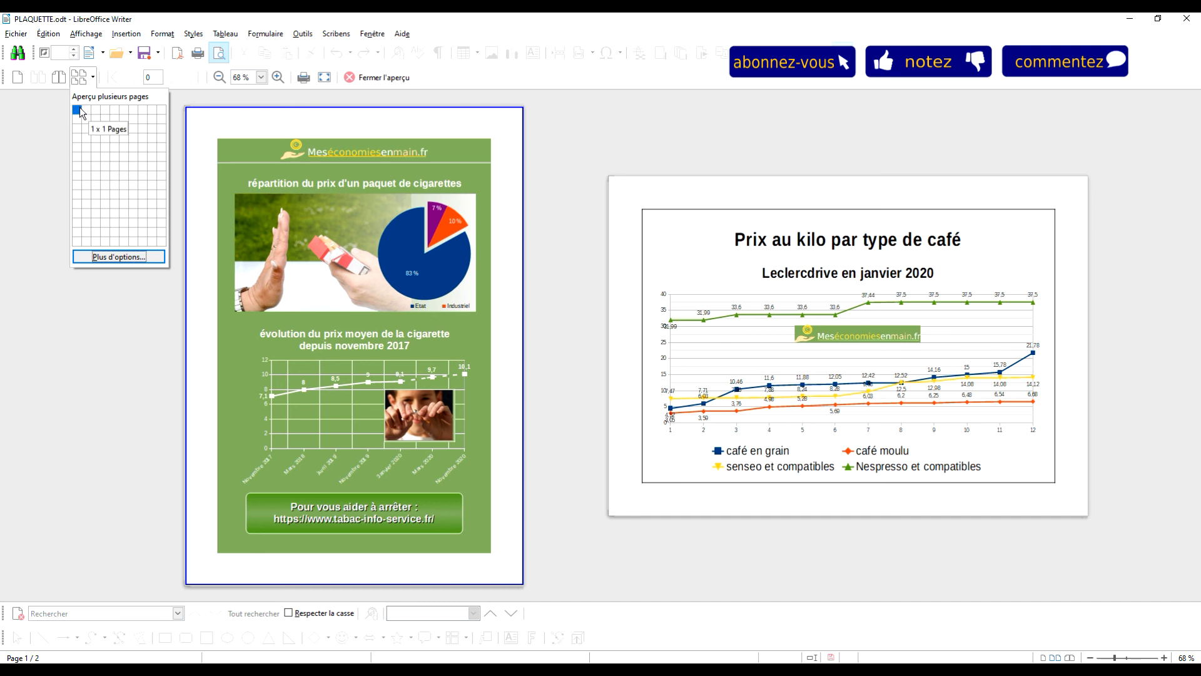
left_click(80, 107)
scroll(783, 302, "down", 1)
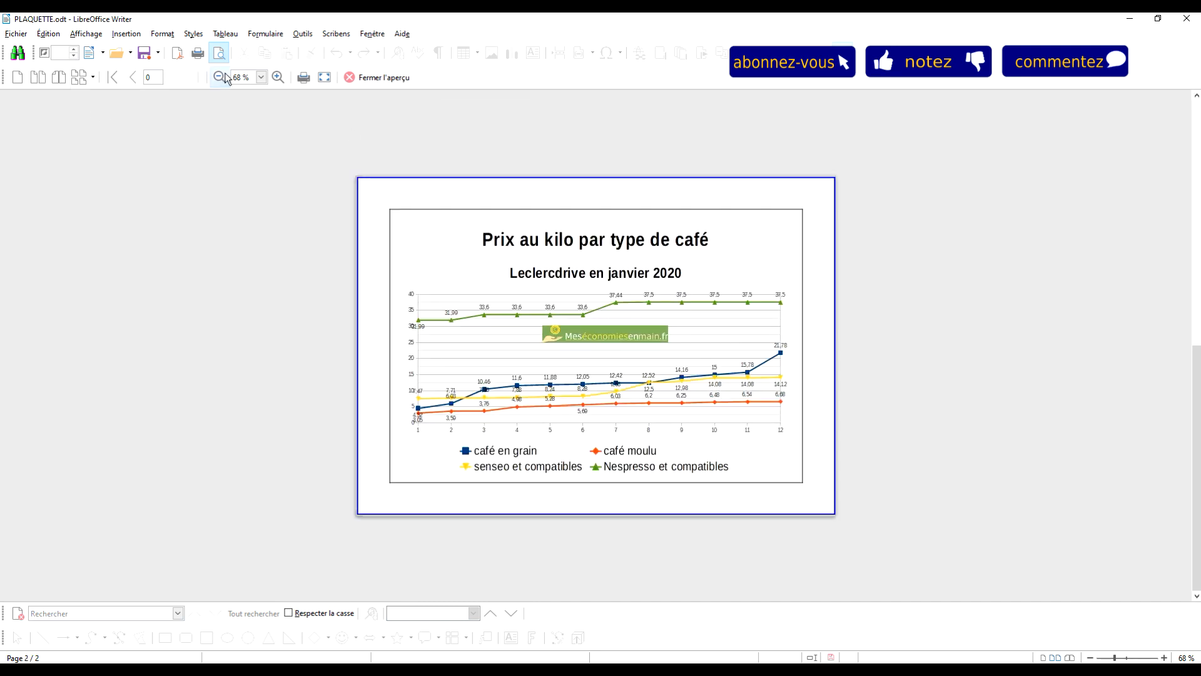
- Examine the previewed chart, logo and page border at 150 % and 100 % zoom
left_click(276, 79)
left_click(276, 78)
left_click(276, 79)
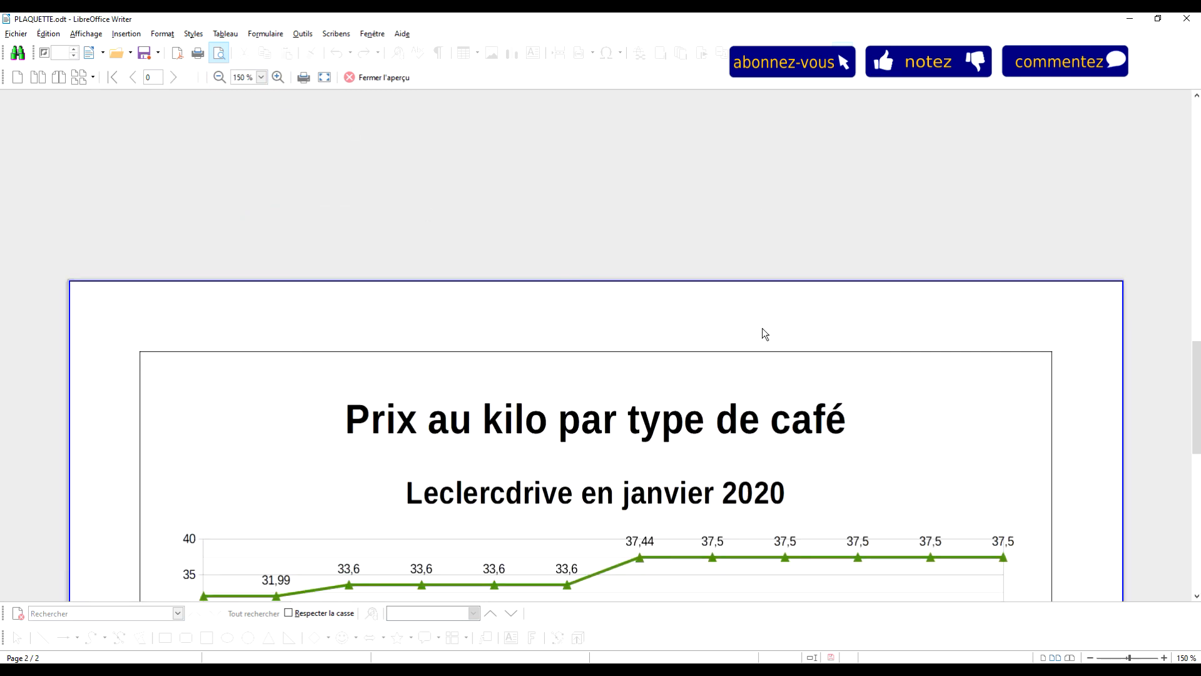
scroll(762, 328, "down", 5)
scroll(763, 325, "up", 2)
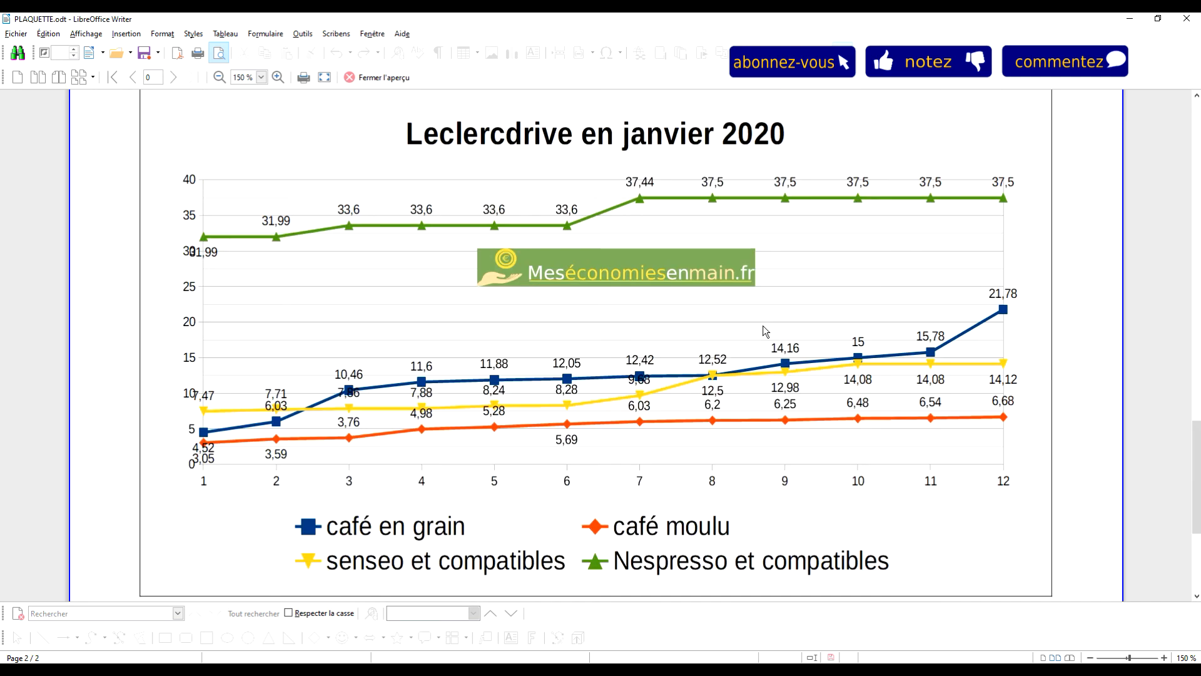
left_click(220, 77)
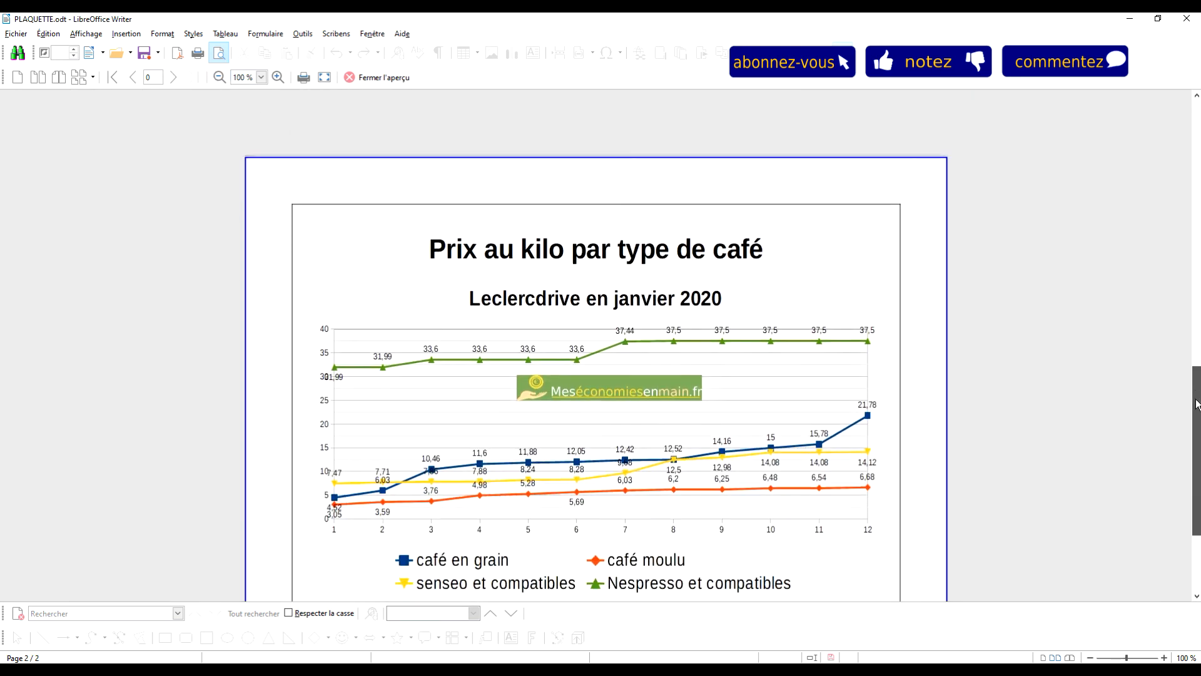